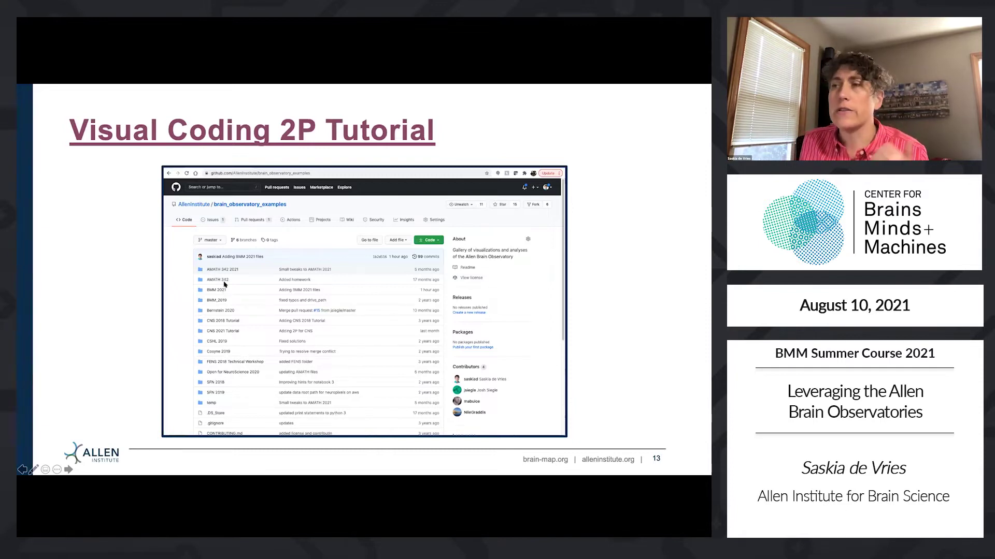
Switch from the presentation slides to the 2P Visual Coding Tutorial notebook in Chrome
key("super+Tab")
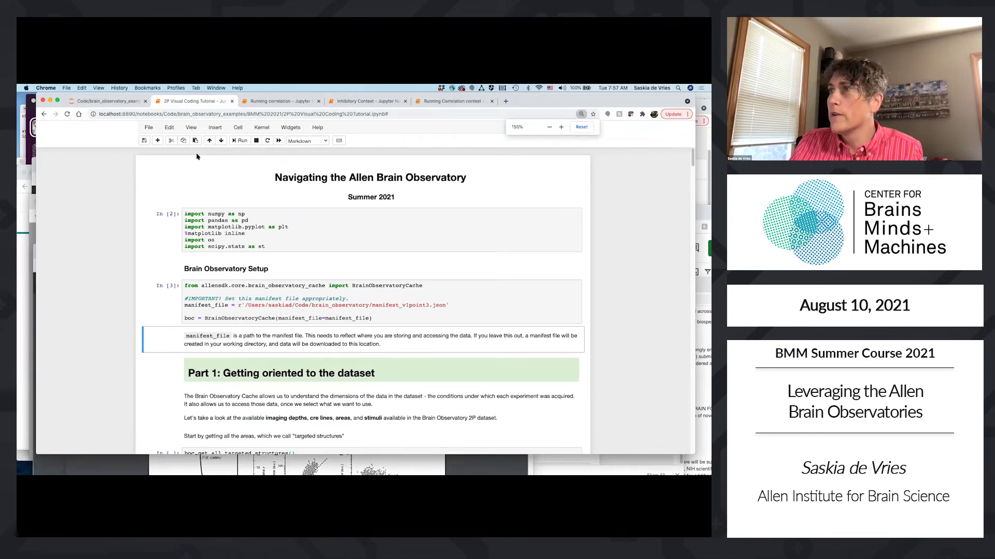
Zoom the notebook page in two steps and view the tutorial files folder
key("super+equal")
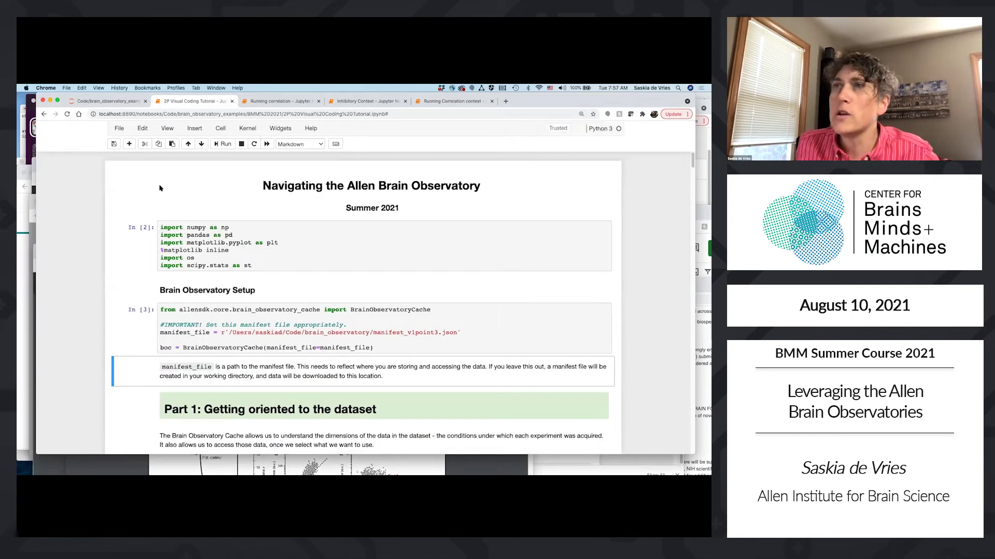
key("super+equal")
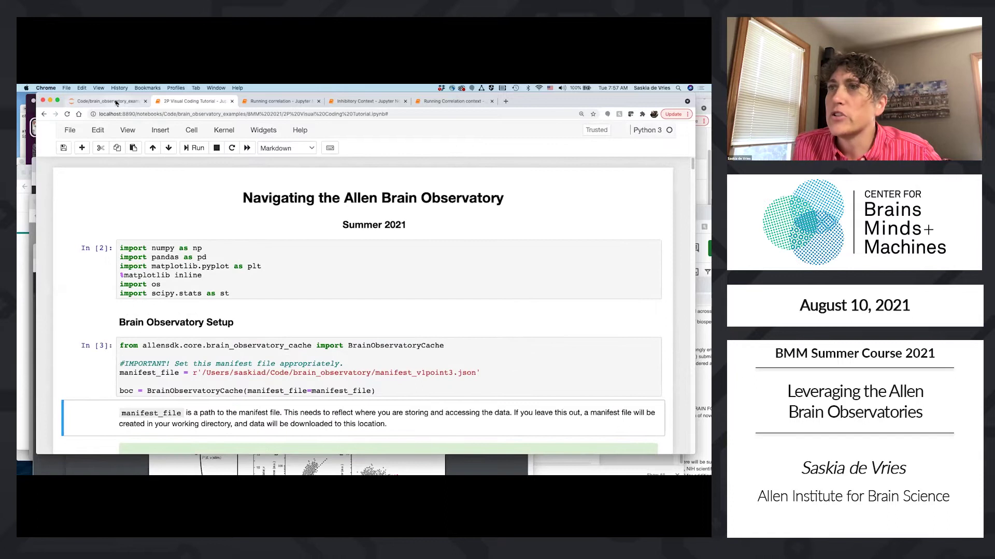
left_click(130, 103)
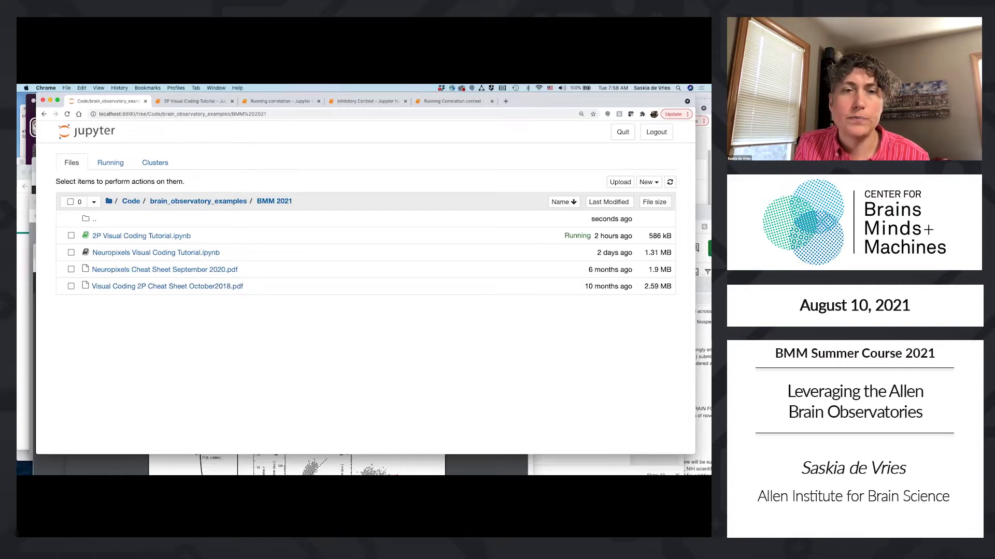
Return to the 2P Visual Coding Tutorial notebook and select the import cell
left_click(182, 102)
scroll(198, 205, "down", 3)
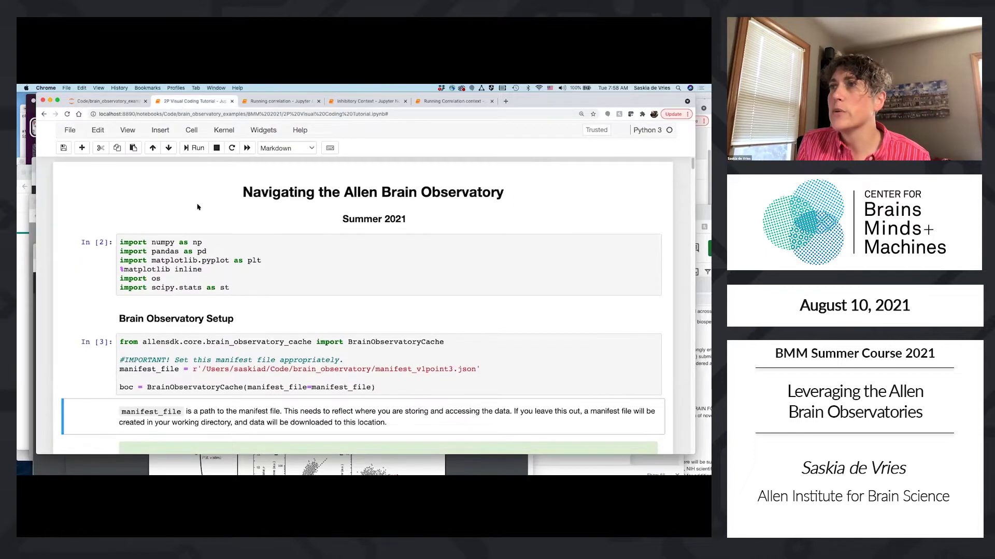
scroll(197, 205, "up", 3)
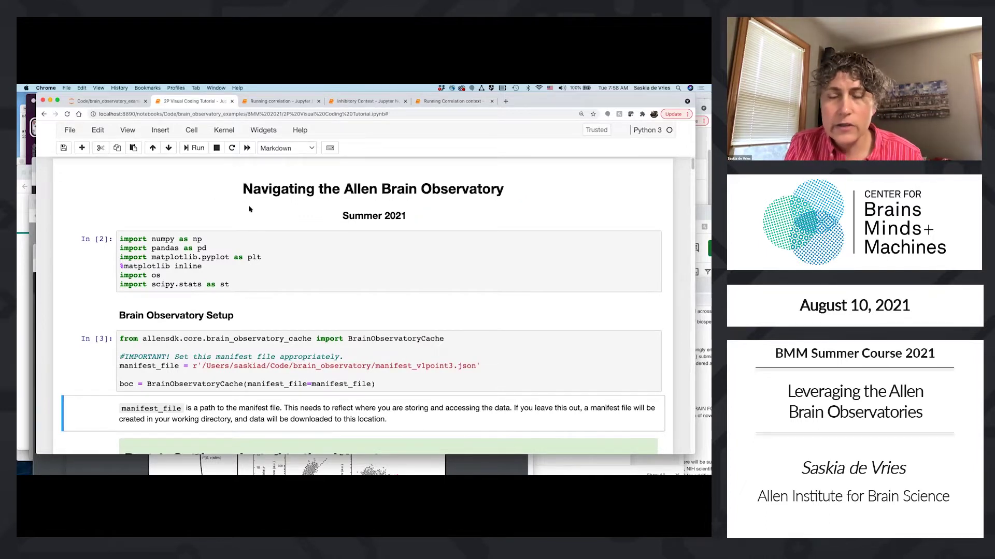
scroll(259, 207, "down", 1)
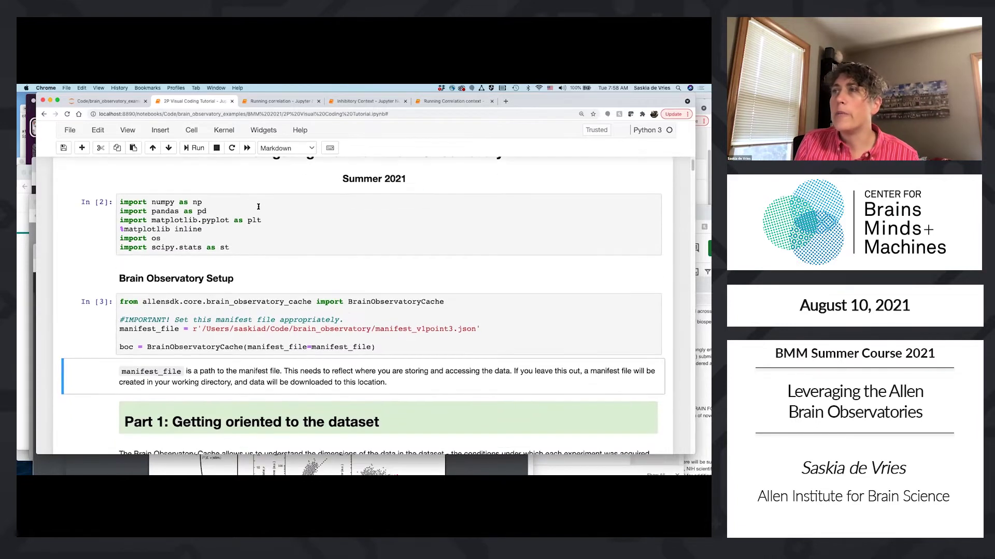
left_click(256, 216)
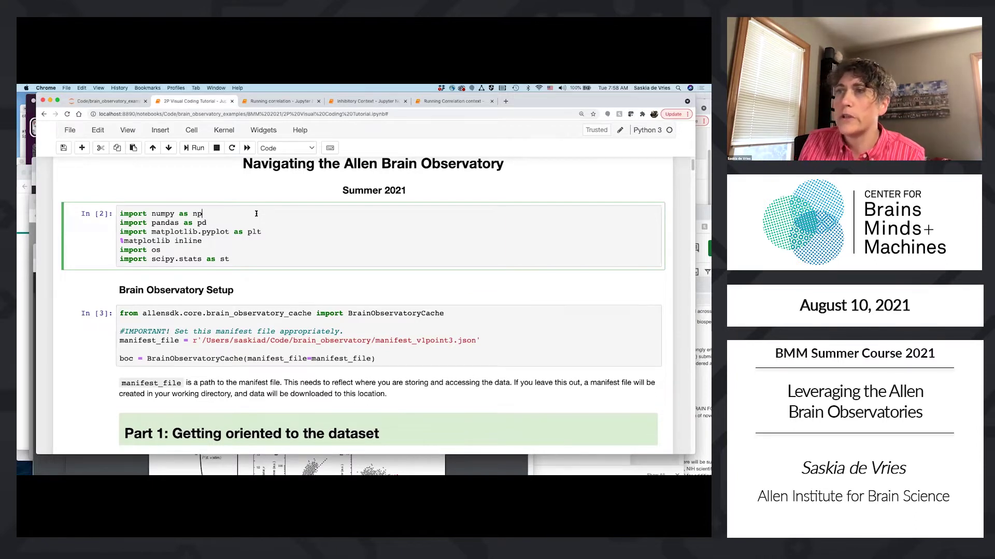
Run the import cell, then highlight the manifest_file path line in the BrainObservatoryCache setup
key("shift+Return")
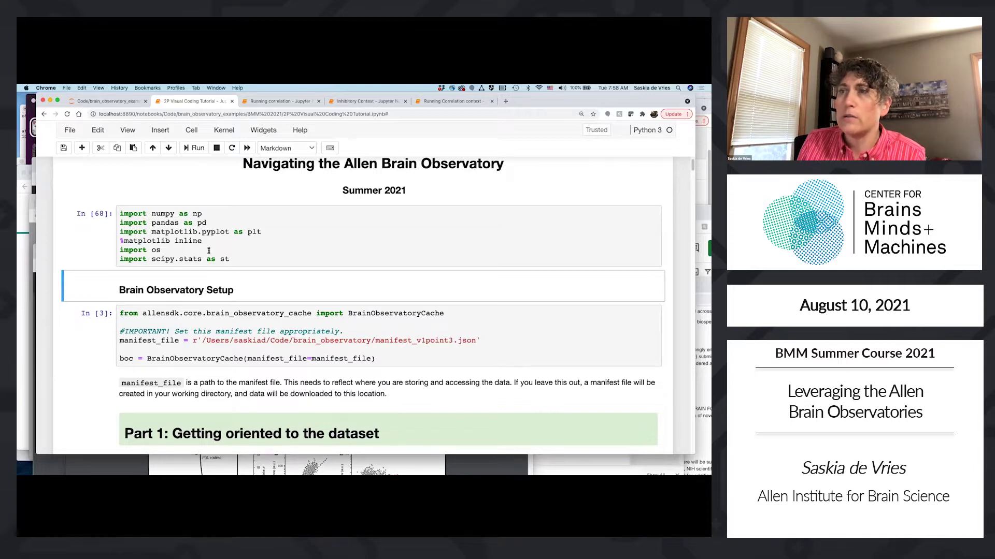
scroll(191, 229, "down", 1)
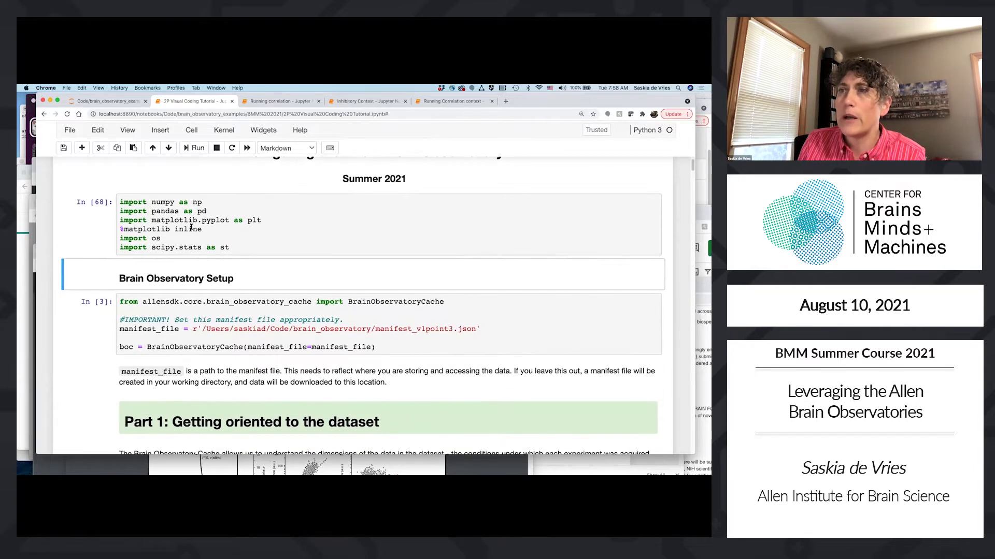
scroll(192, 229, "down", 5)
scroll(193, 225, "up", 7)
scroll(193, 225, "down", 10)
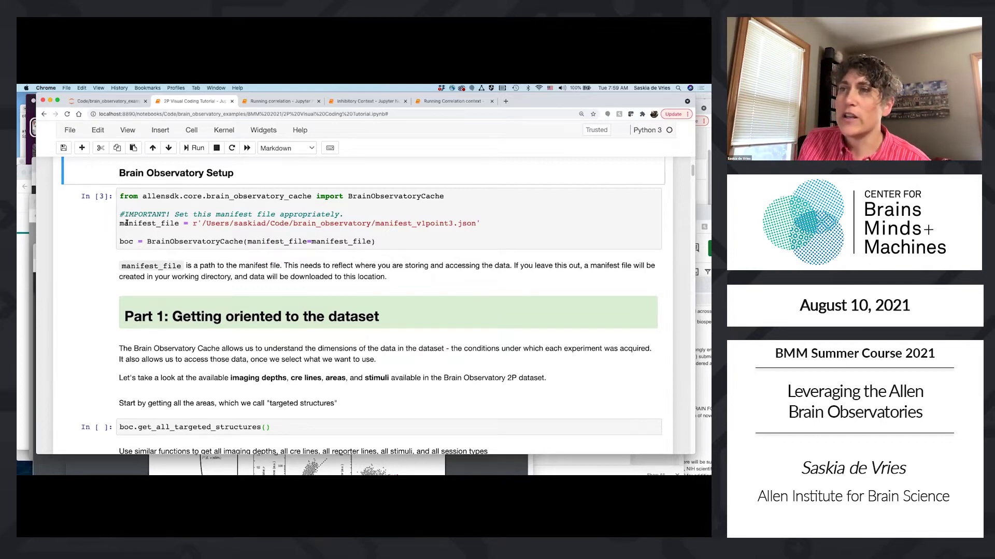
left_click_drag(119, 223, 498, 224)
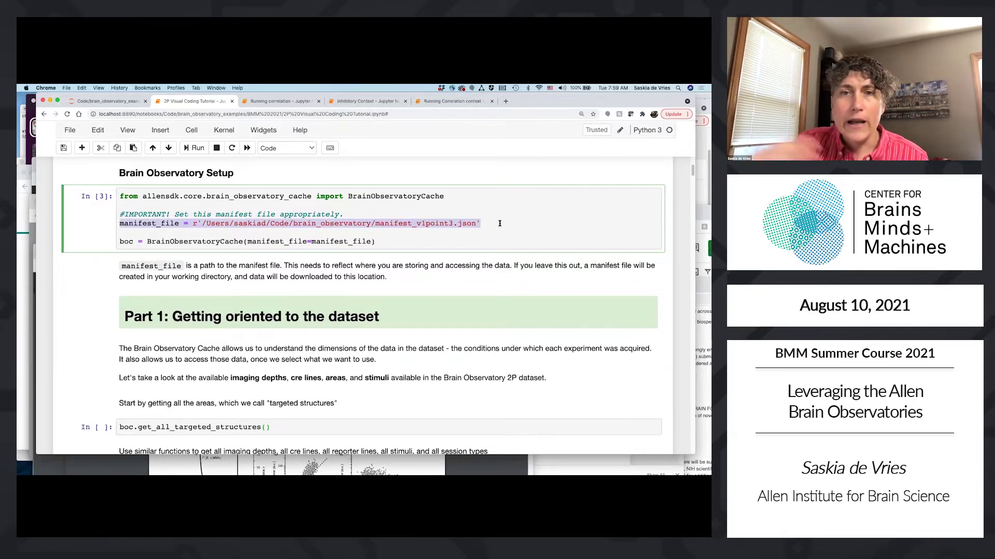
left_click(364, 230)
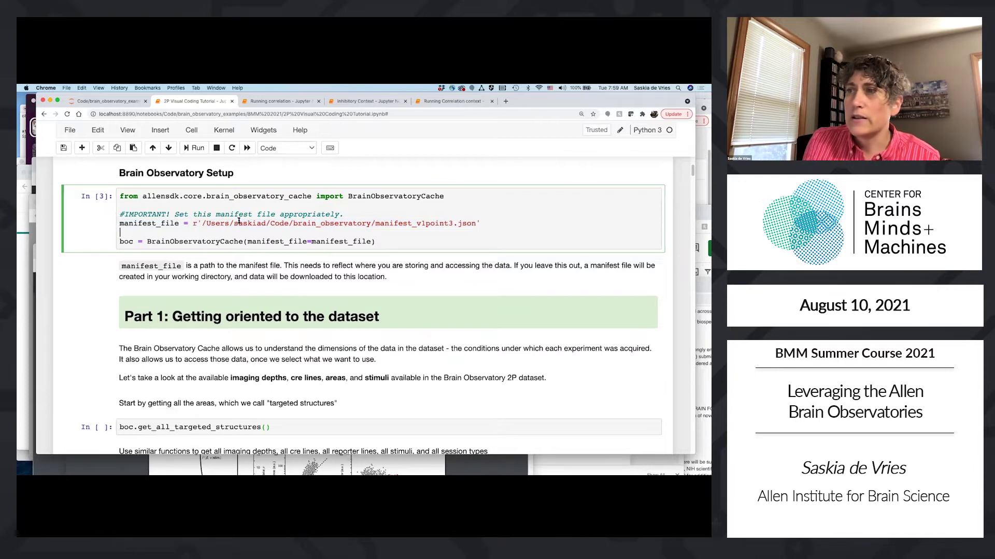
left_click_drag(233, 223, 272, 227)
left_click(273, 228)
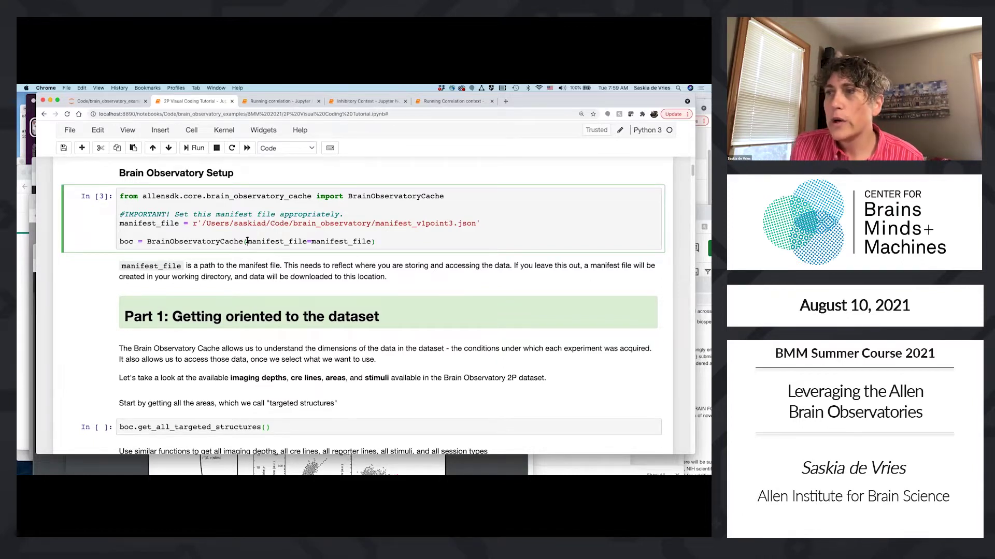
left_click_drag(247, 241, 369, 242)
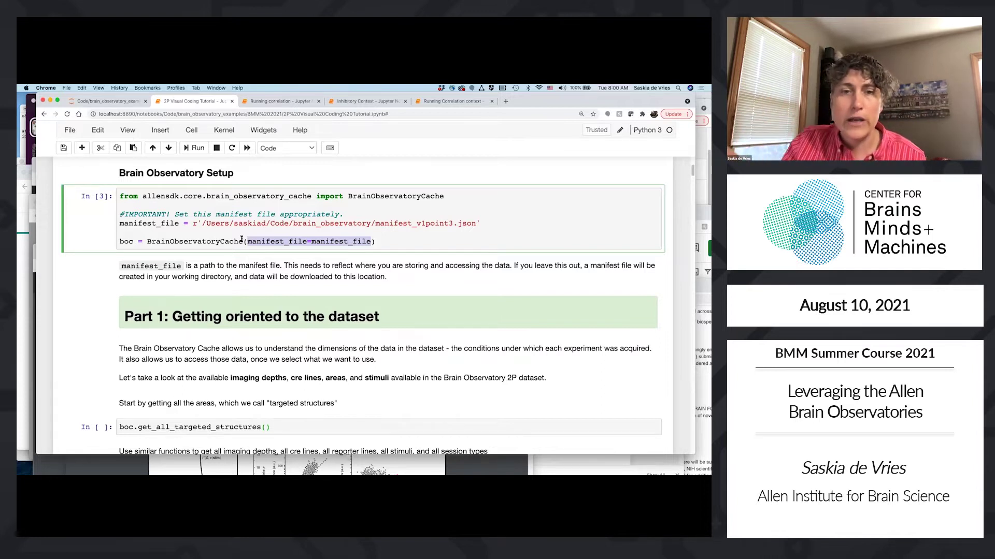
left_click(386, 235)
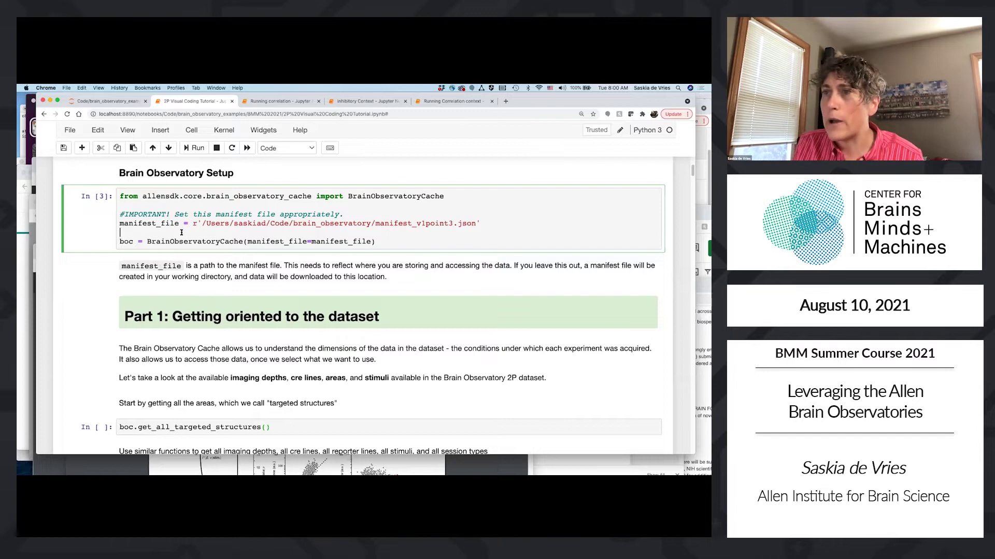
scroll(182, 232, "down", 1)
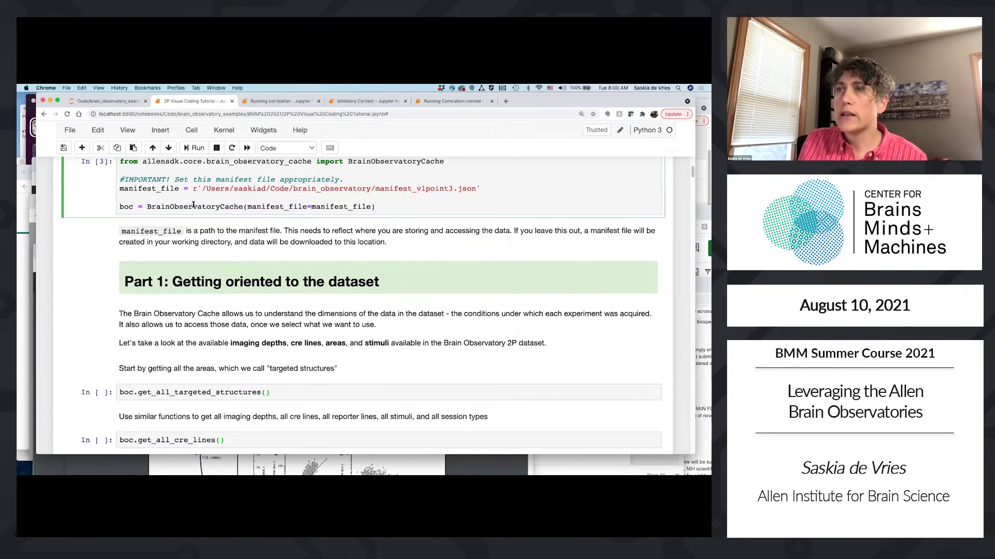
scroll(194, 204, "down", 1)
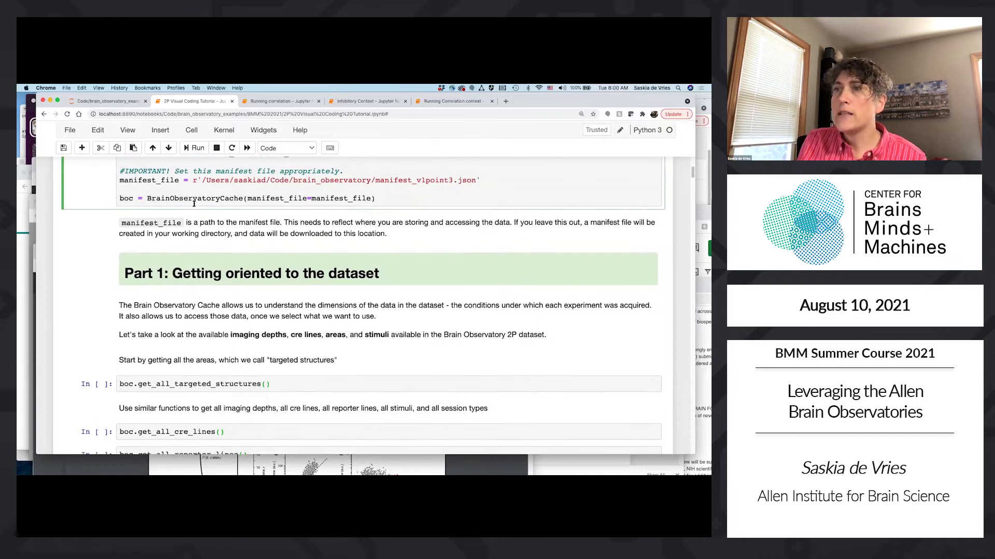
scroll(194, 205, "down", 3)
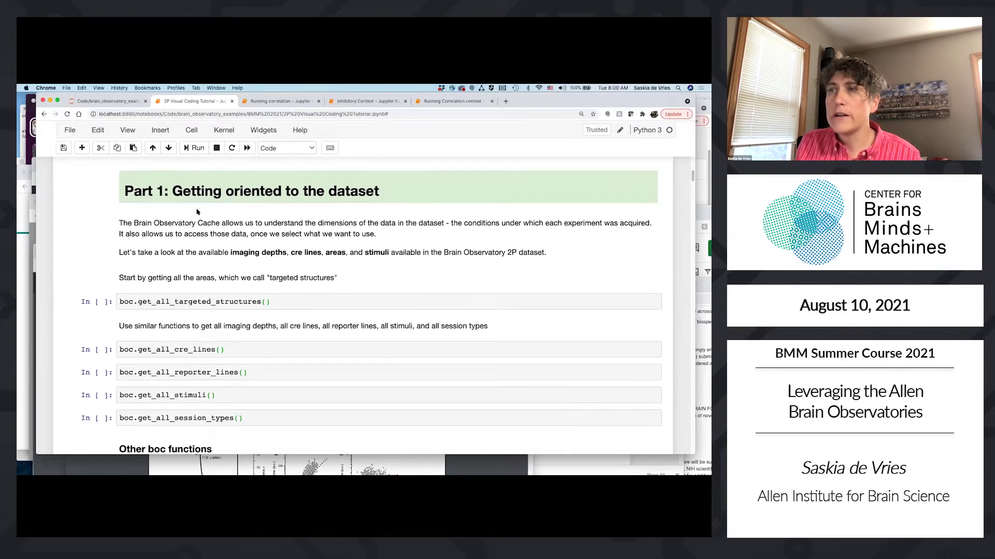
scroll(196, 209, "down", 1)
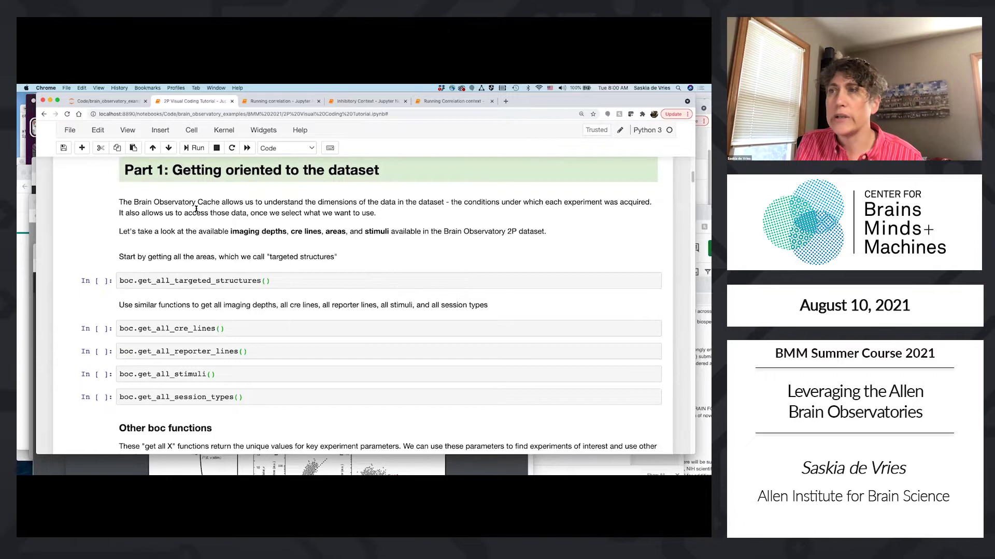
scroll(196, 209, "down", 1)
scroll(128, 229, "down", 2)
scroll(130, 228, "up", 1)
left_click(305, 265)
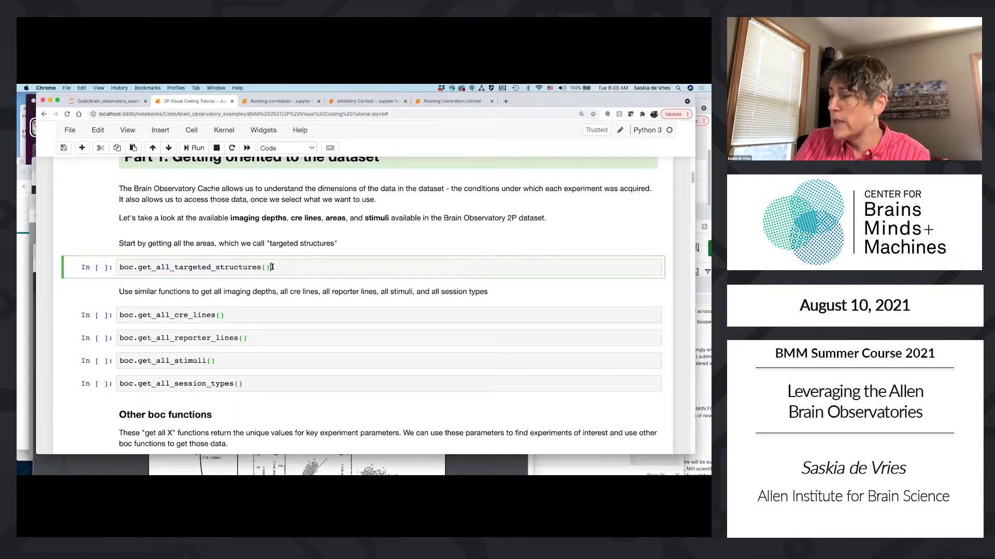
left_click(129, 268)
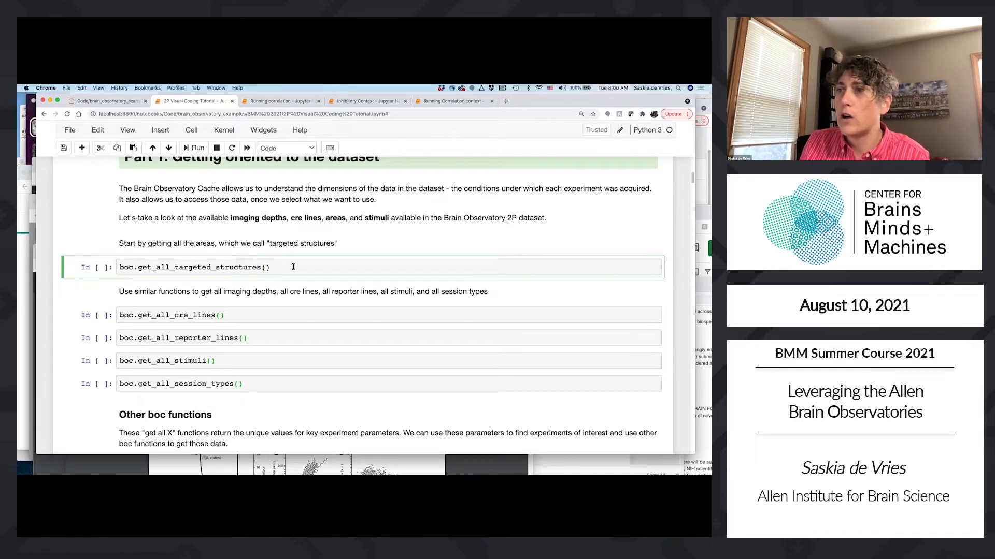
key("shift+Return")
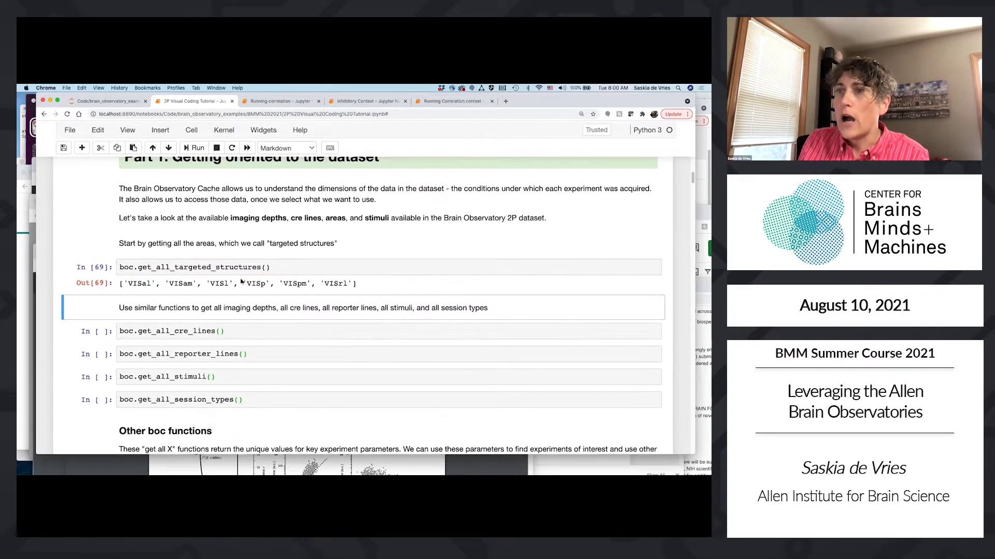
left_click_drag(129, 283, 353, 283)
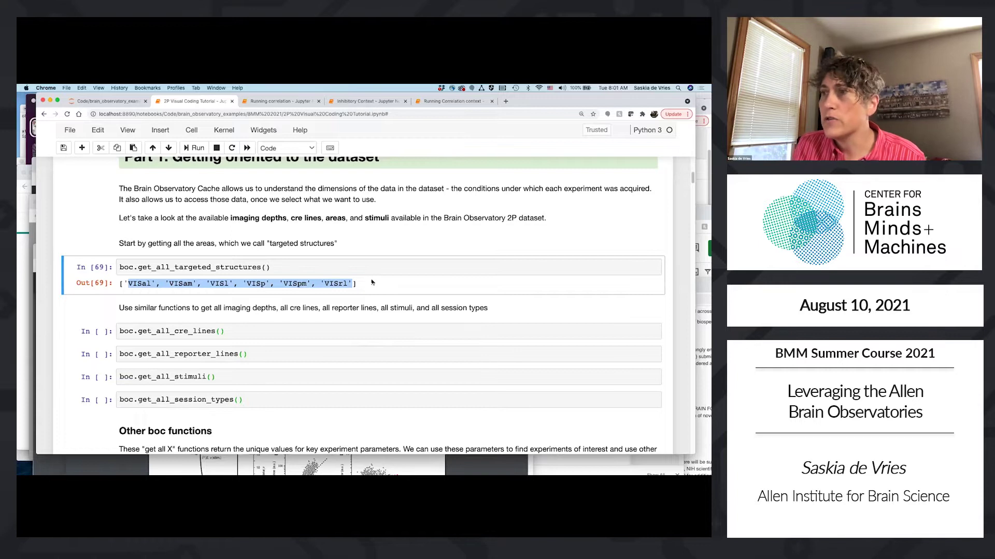
left_click_drag(274, 284, 247, 281)
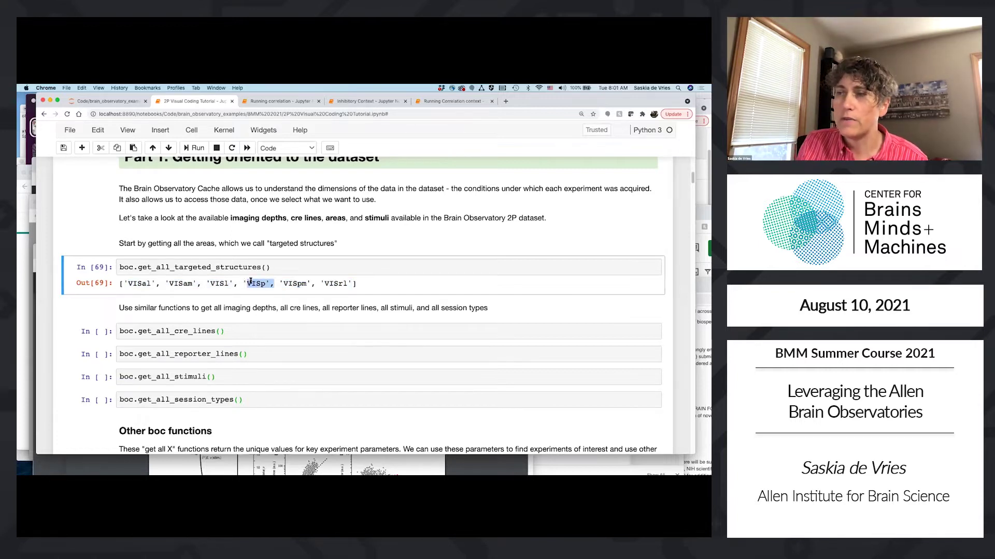
left_click(295, 282)
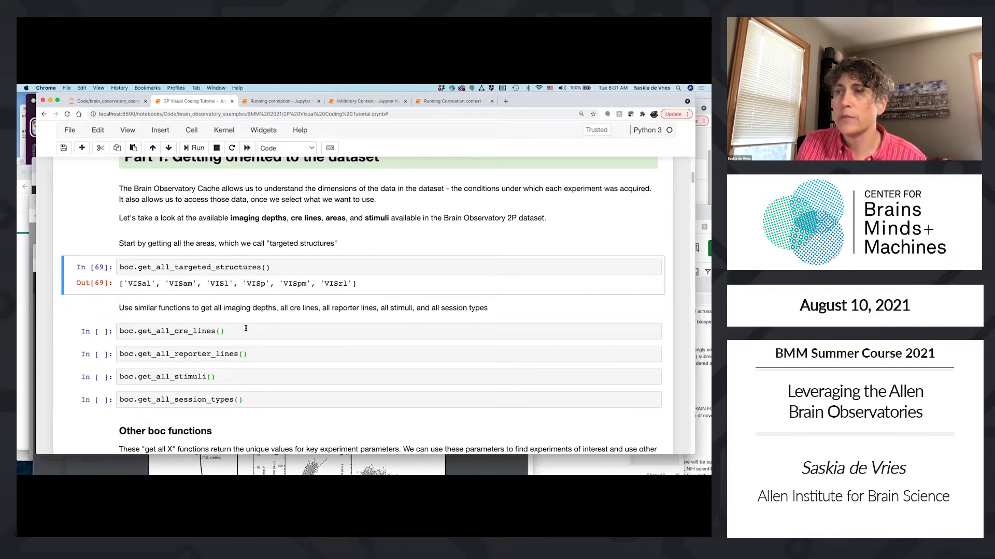
scroll(238, 267, "down", 3)
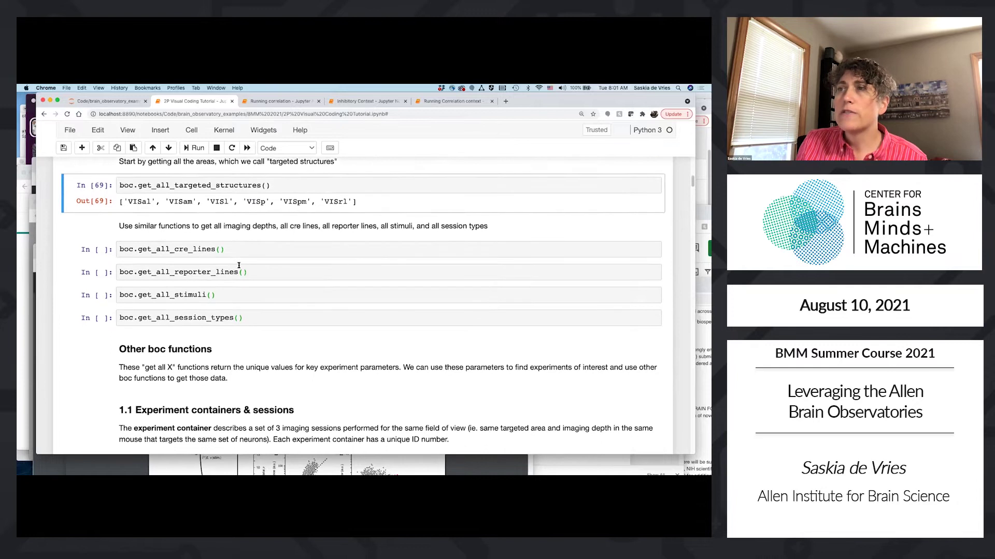
left_click(243, 238)
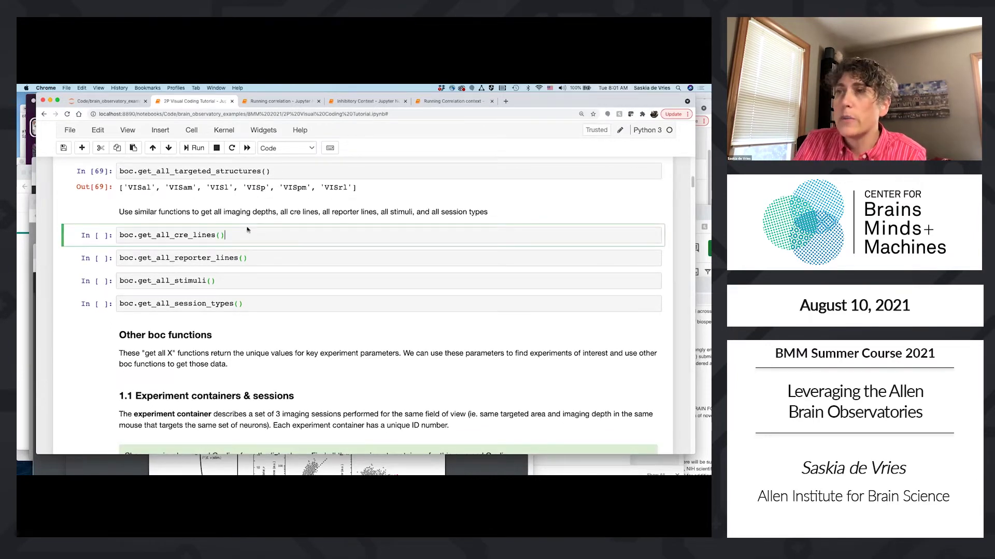
key("shift+Return")
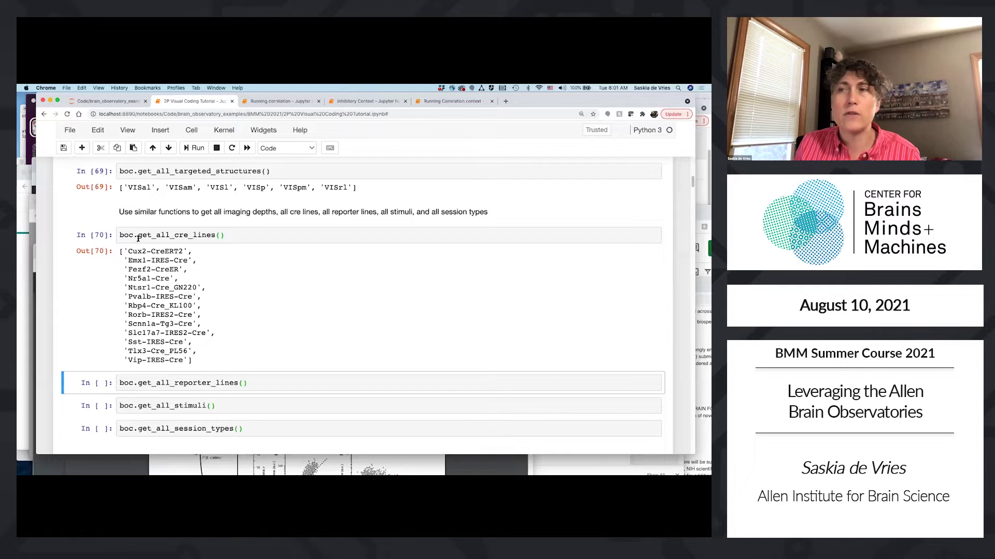
scroll(139, 239, "down", 2)
scroll(140, 241, "down", 1)
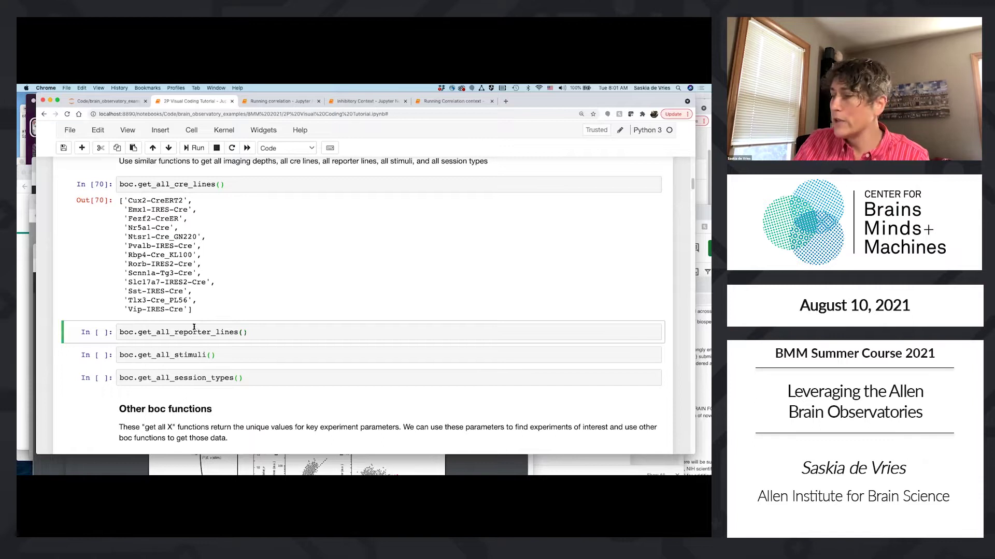
key("shift+Return")
scroll(200, 322, "down", 5)
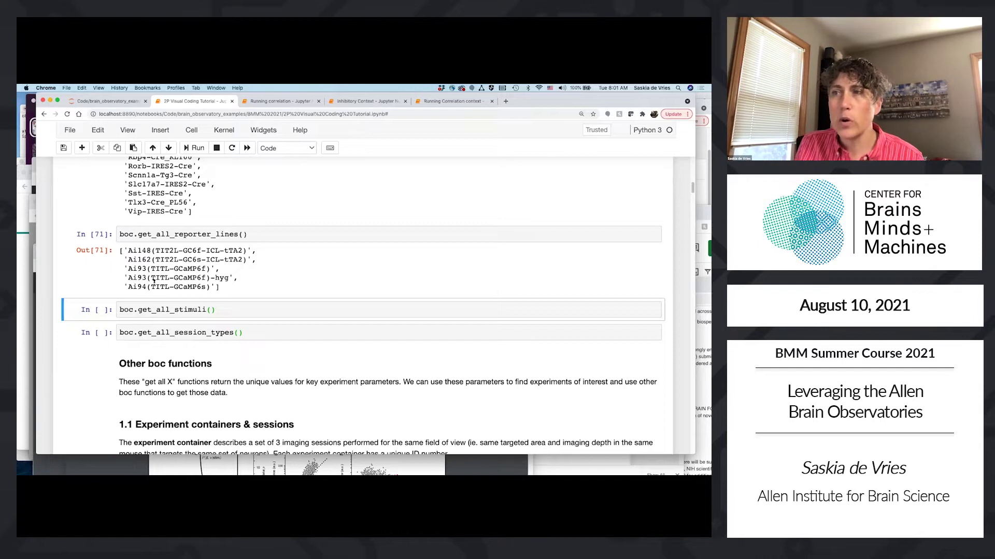
scroll(149, 200, "up", 1)
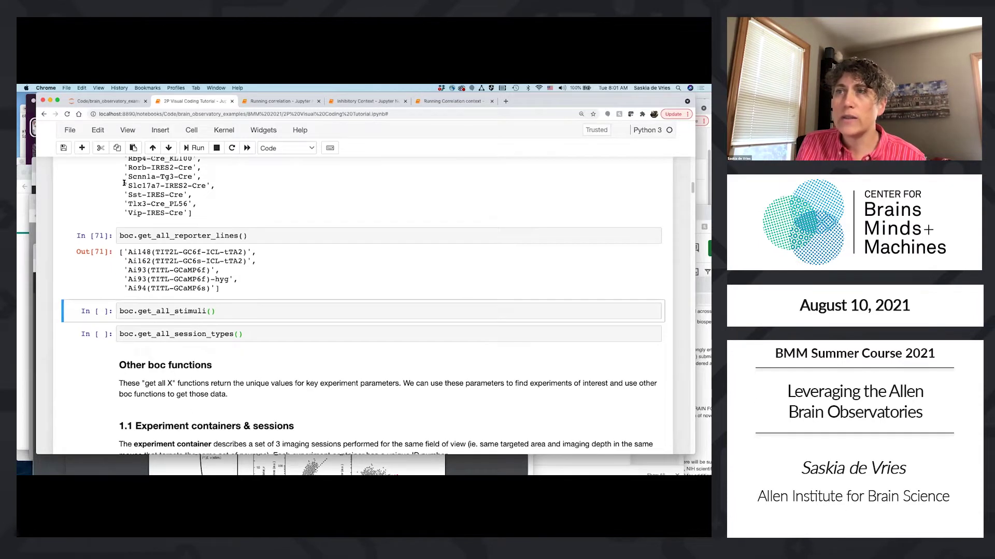
left_click_drag(127, 185, 206, 185)
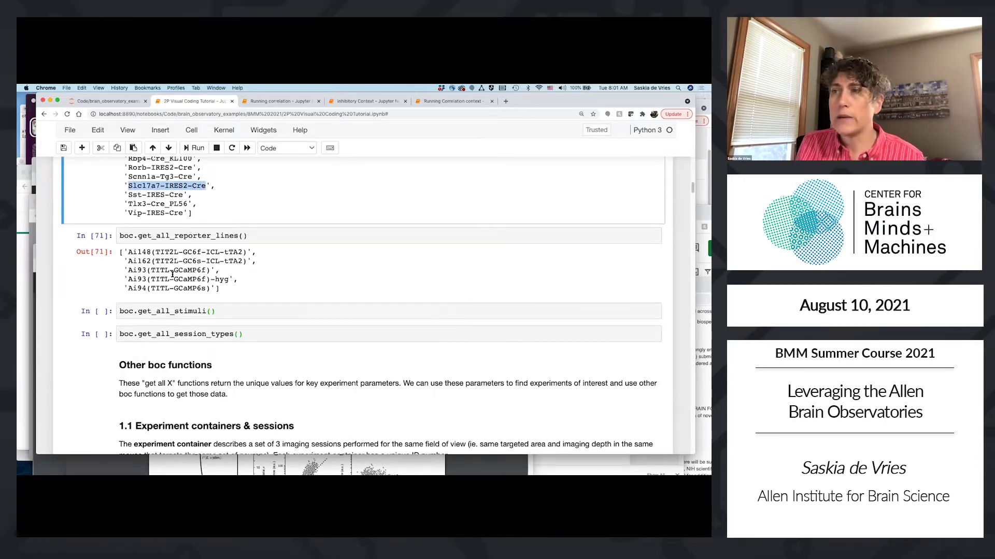
left_click_drag(174, 270, 205, 288)
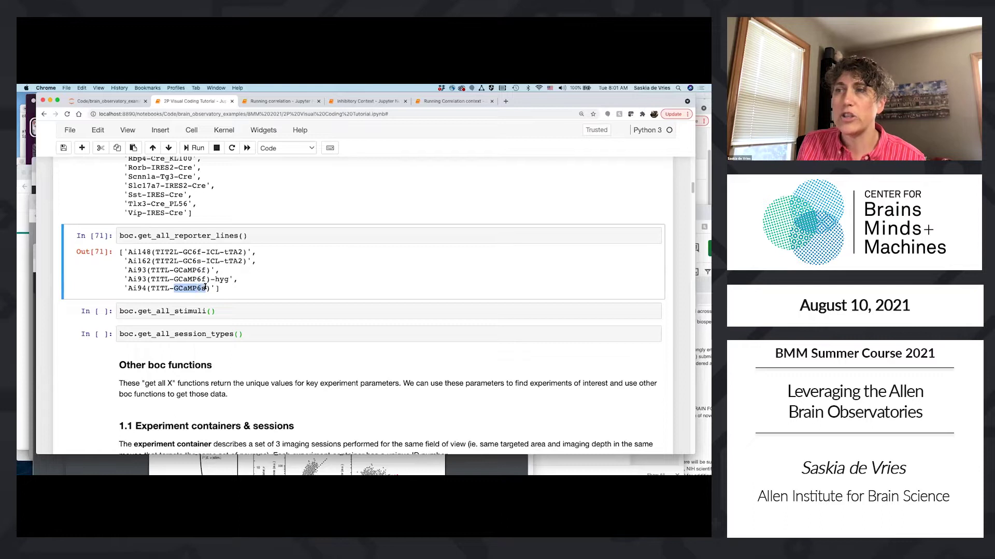
left_click(174, 269)
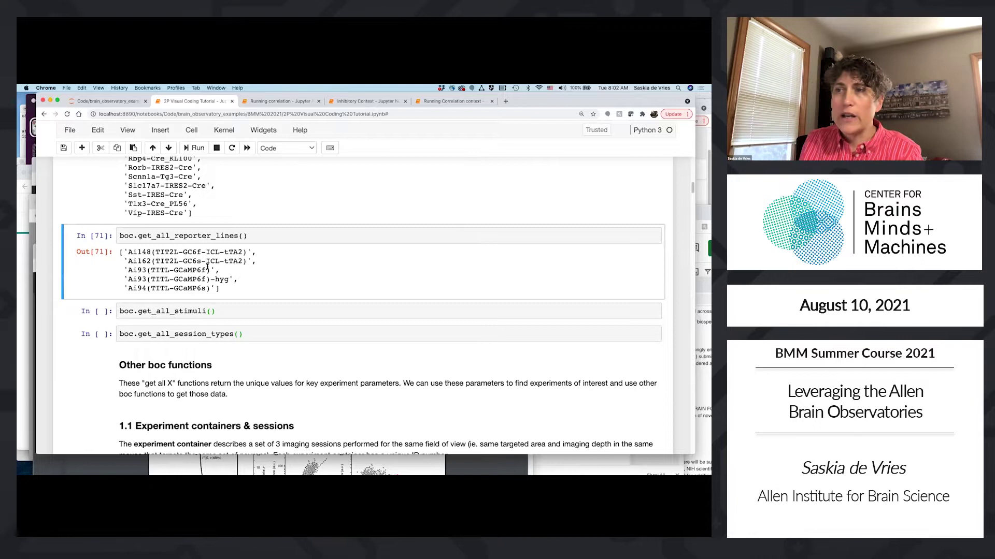
Run get_all_stimuli and get_all_session_types to list the stimuli and session types
left_click(248, 310)
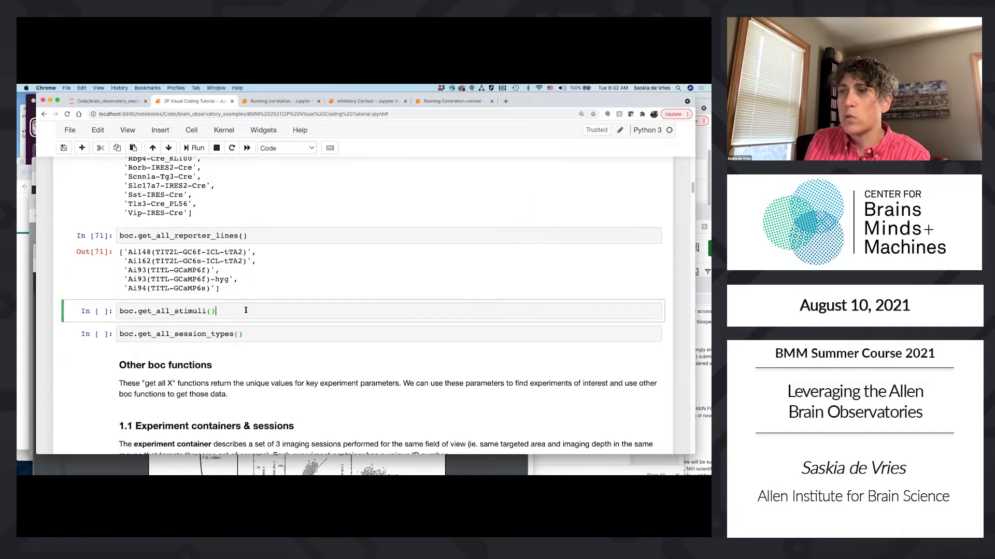
key("shift+Return")
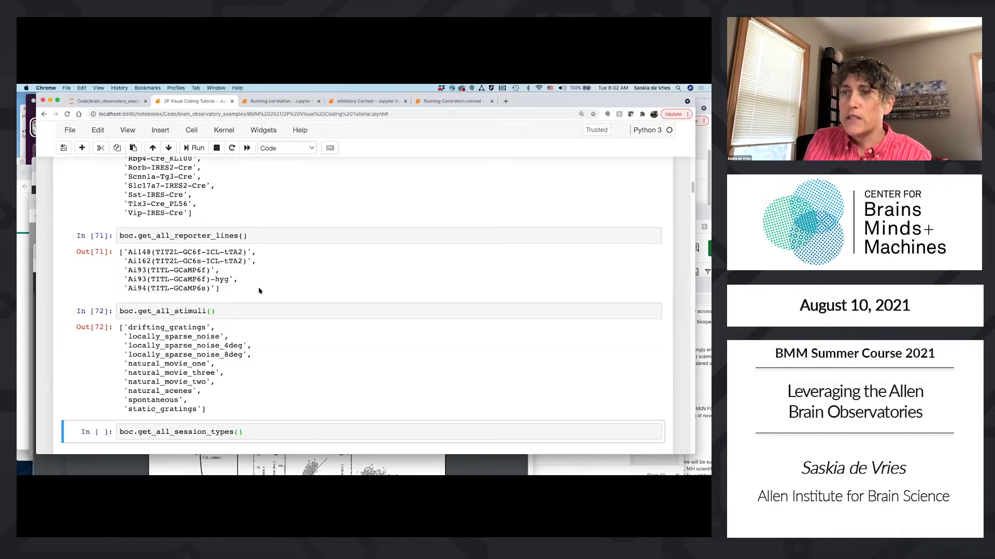
scroll(259, 290, "down", 3)
scroll(259, 290, "up", 1)
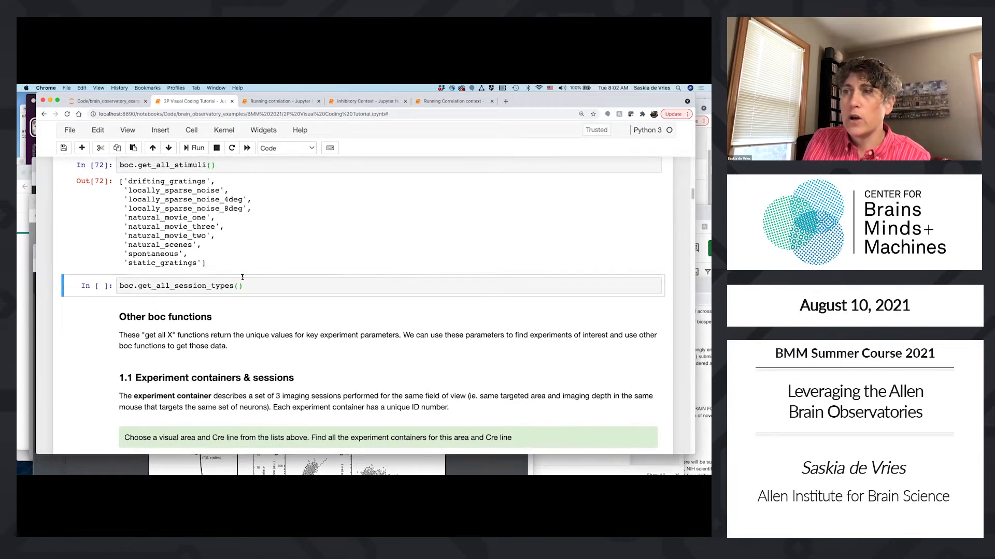
left_click(251, 285)
key("shift+Return")
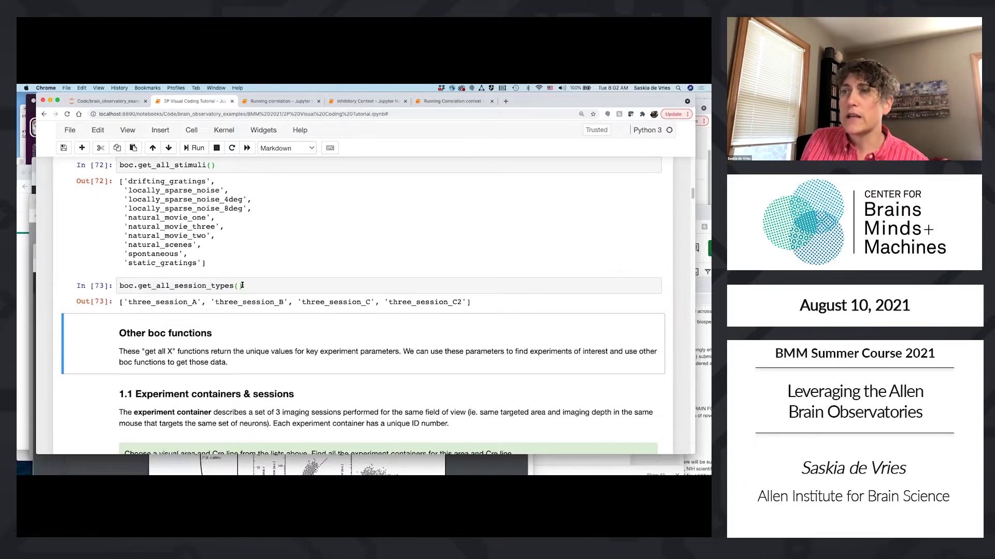
scroll(209, 293, "down", 1)
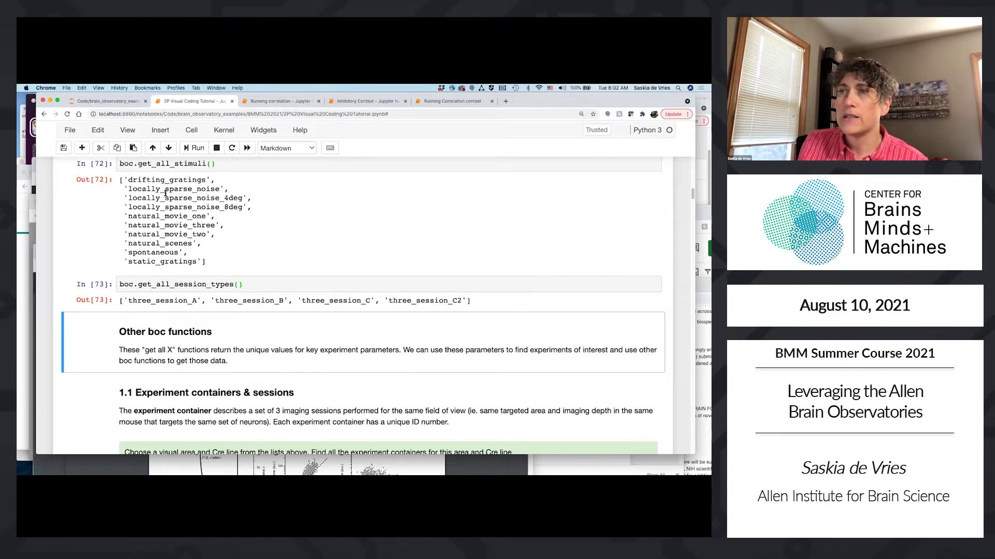
Highlight three_session_C, three_session_C2, locally_sparse_noise and the 4deg/8deg sparse noise stimuli
left_click_drag(304, 299, 368, 301)
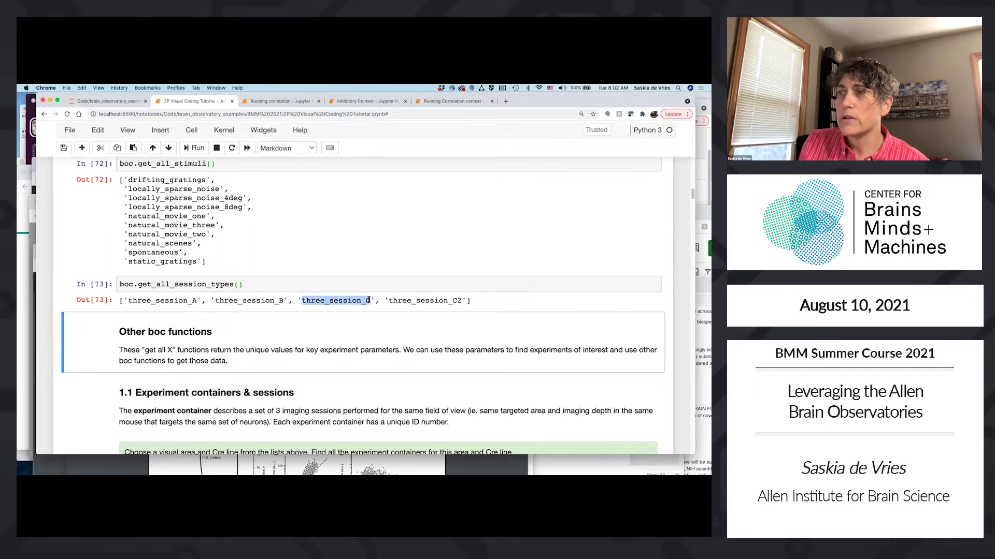
left_click_drag(128, 189, 224, 189)
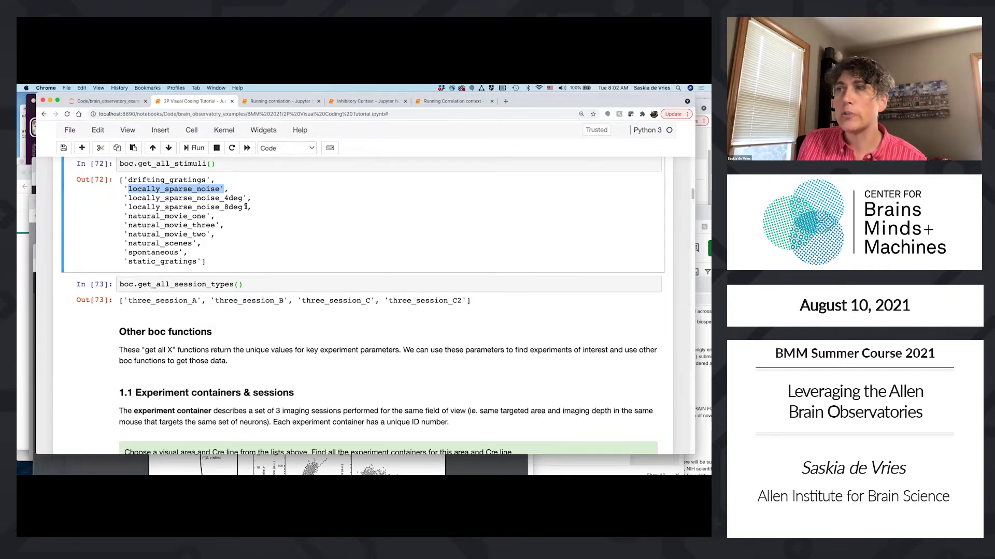
left_click_drag(389, 299, 466, 299)
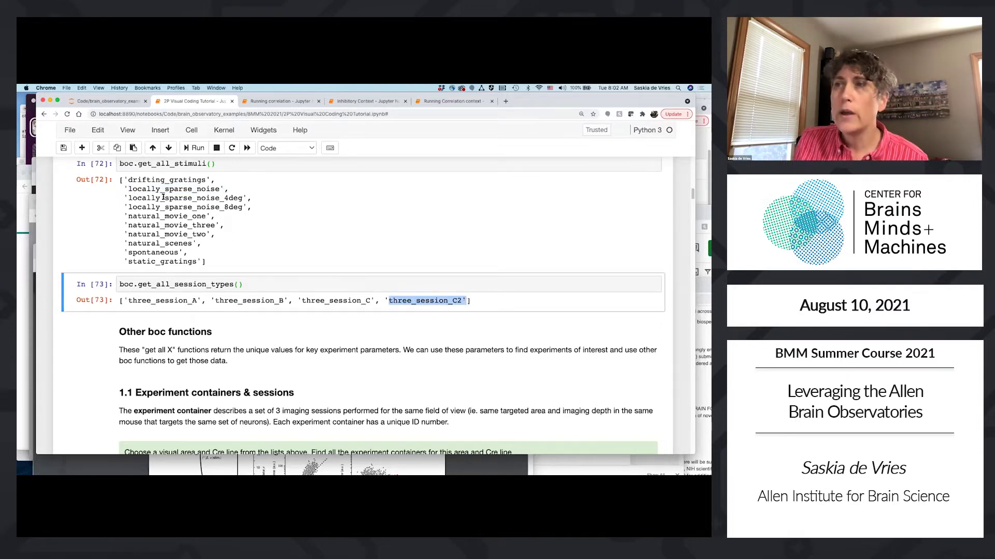
left_click_drag(129, 198, 245, 206)
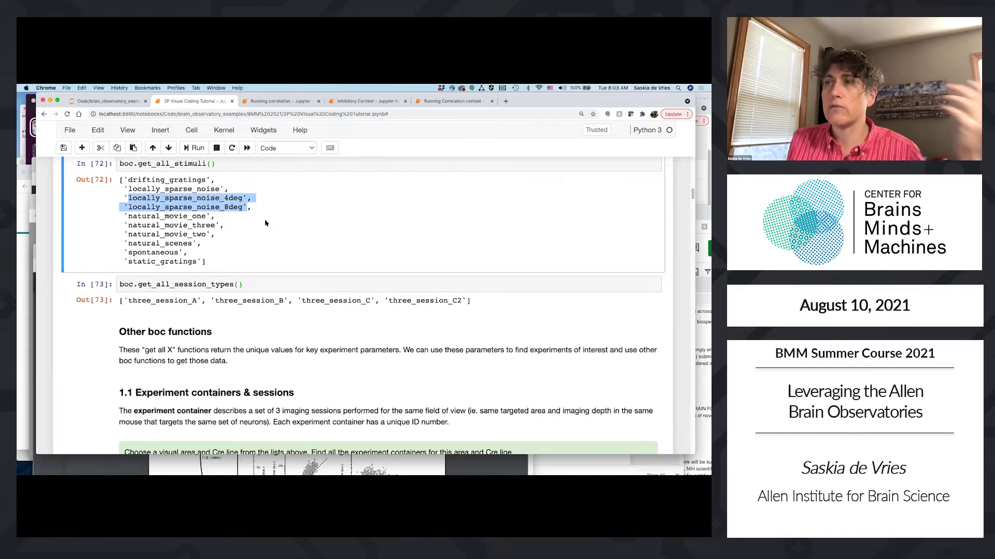
Move to section 1.1 and select the VISp Cux2-CreERT2 get_experiment_containers cell
scroll(298, 264, "down", 1)
scroll(298, 264, "down", 1)
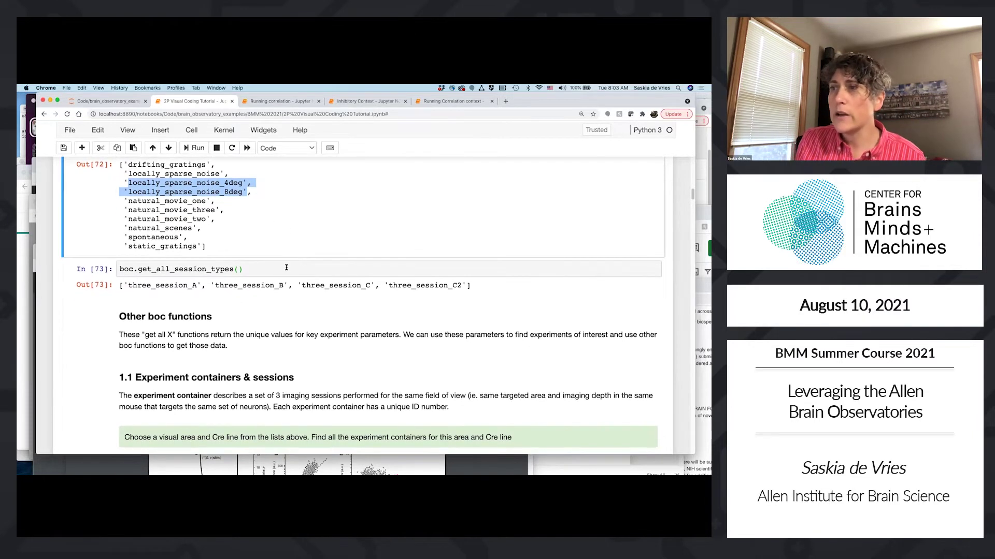
scroll(287, 267, "down", 5)
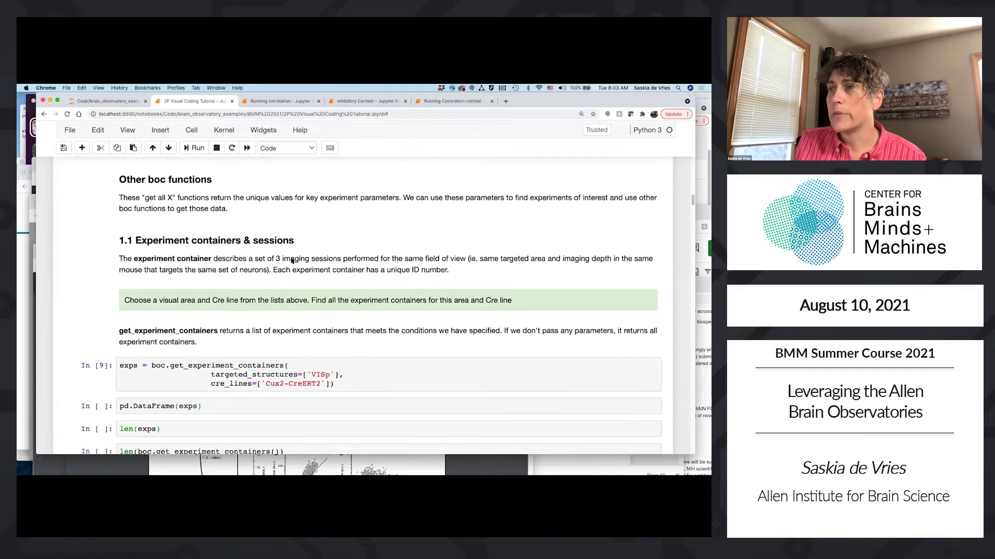
scroll(290, 261, "up", 3)
scroll(291, 257, "down", 3)
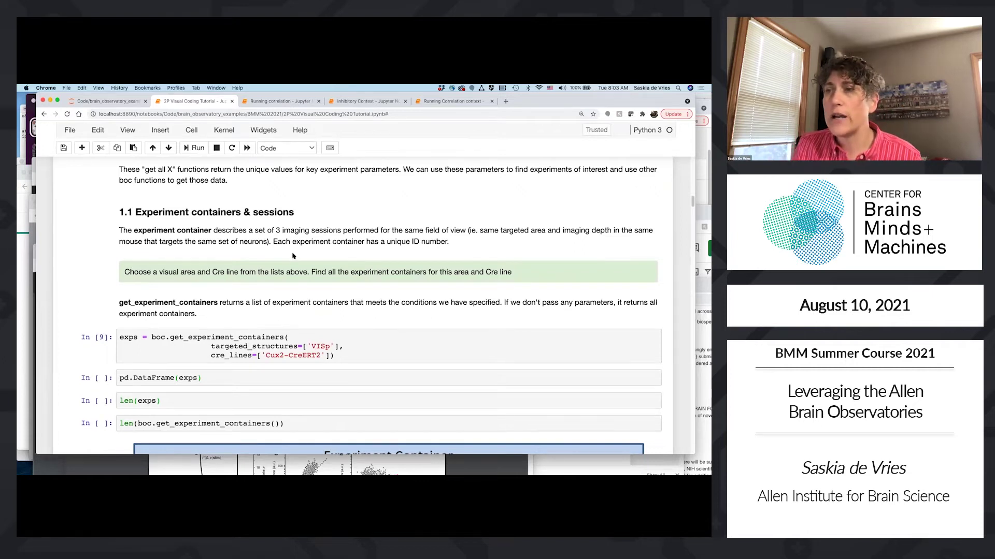
scroll(292, 255, "down", 1)
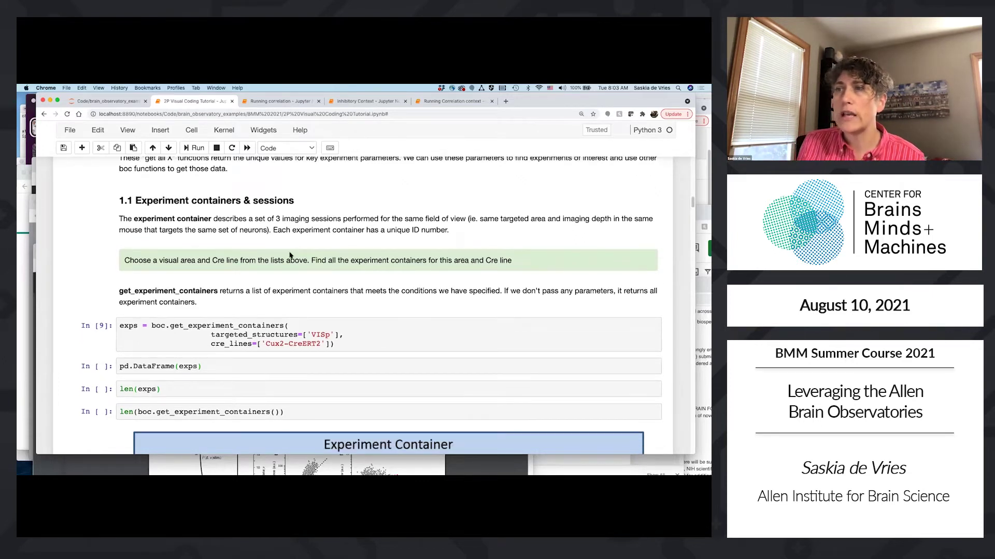
left_click(254, 330)
scroll(290, 290, "down", 5)
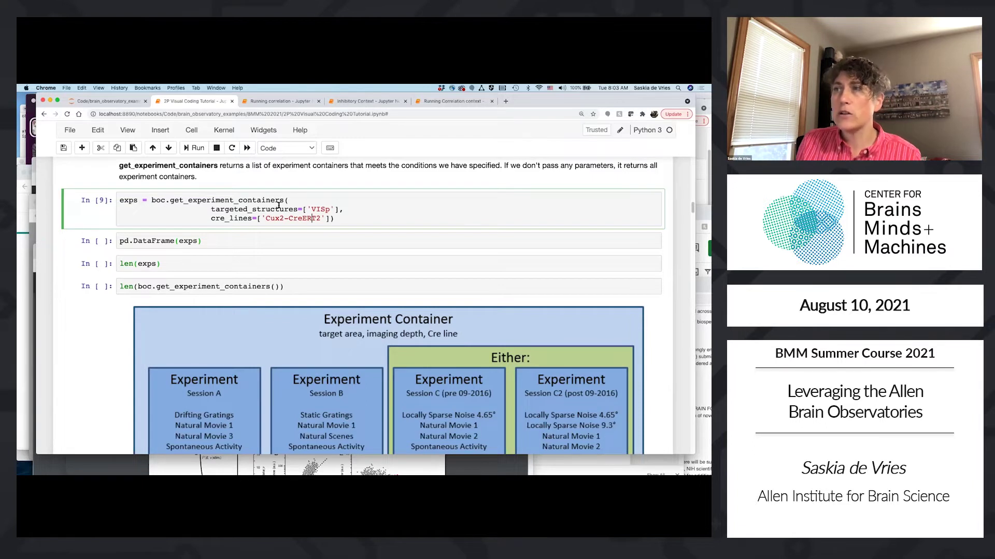
Run the VISp Cux2-CreERT2 container query, show it as a table, and highlight the Cre line argument
key("shift+Return")
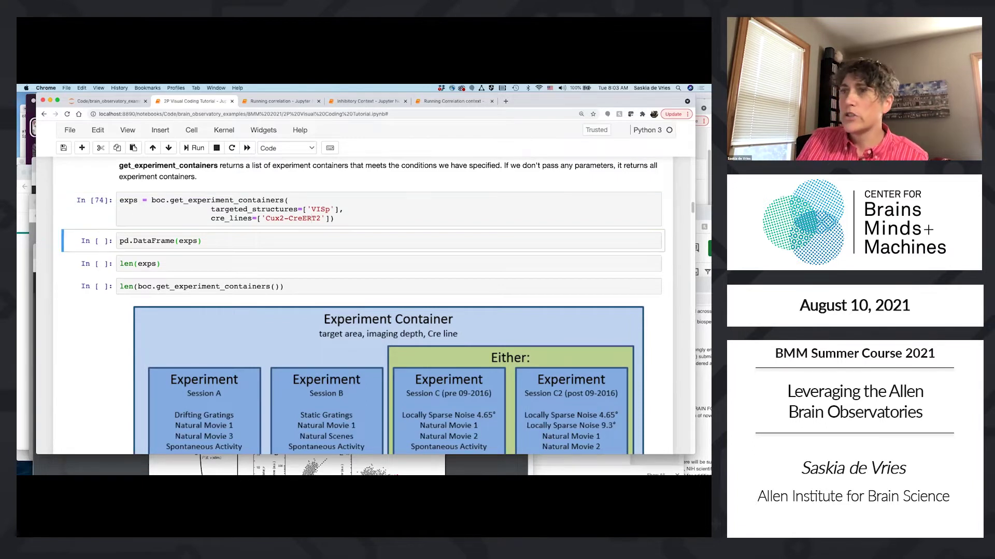
key("shift+Return")
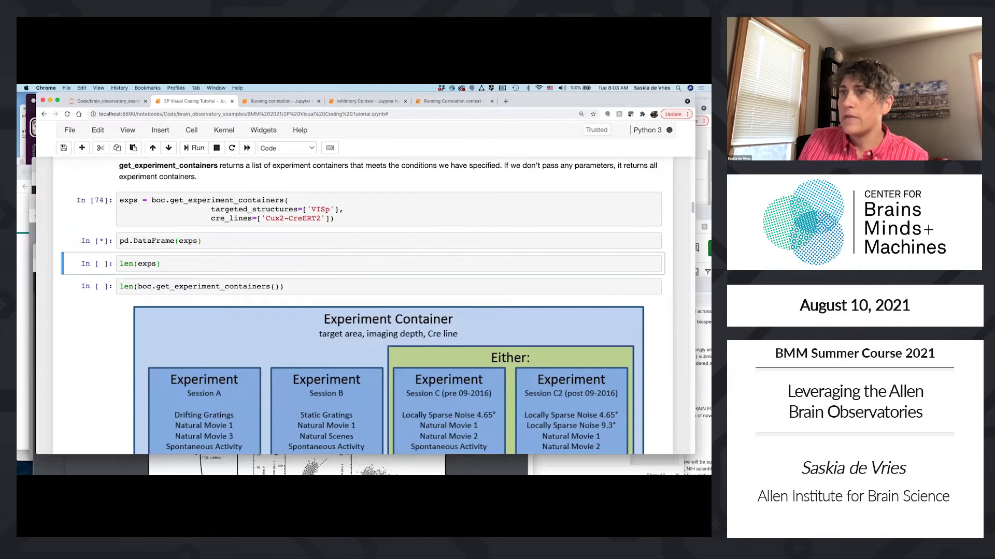
scroll(209, 263, "down", 2)
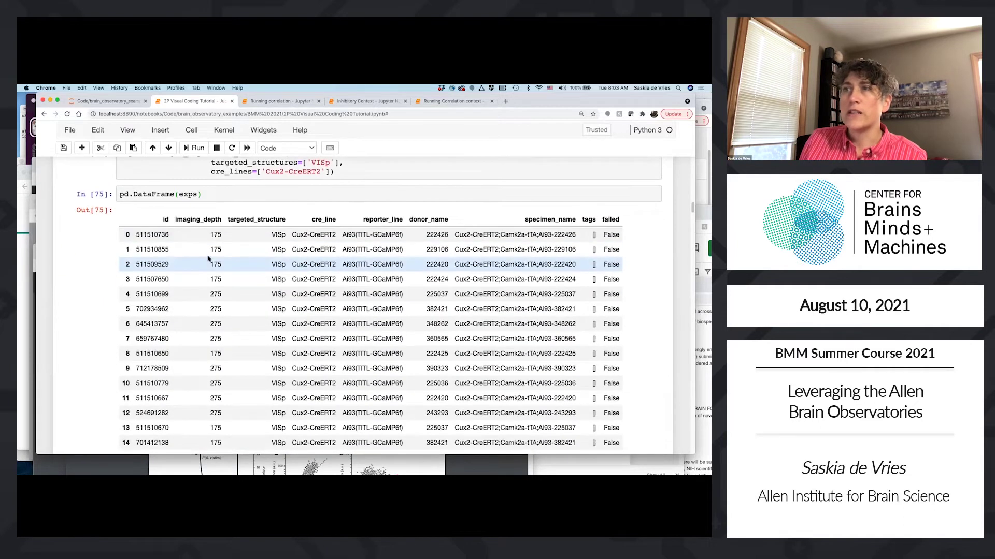
scroll(294, 184, "up", 1)
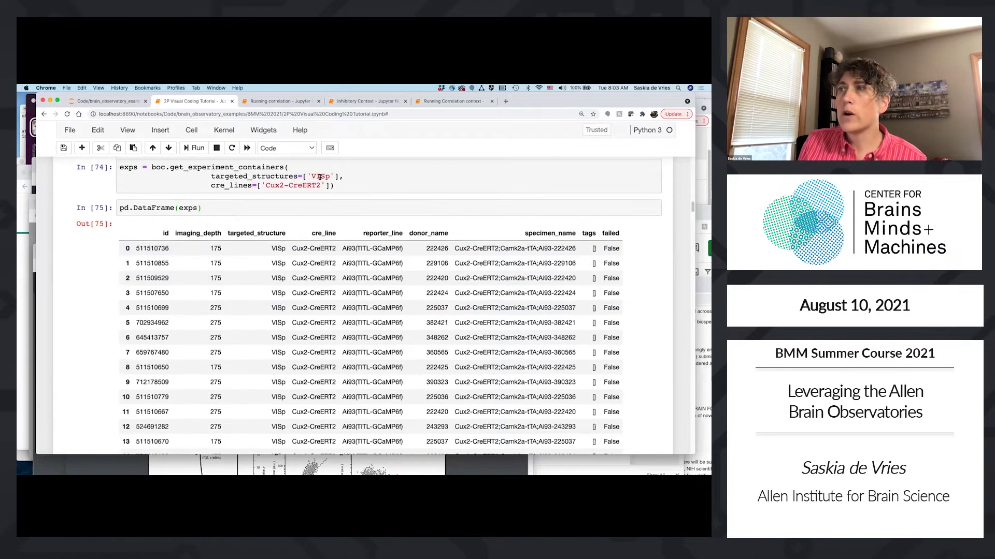
left_click_drag(311, 176, 330, 177)
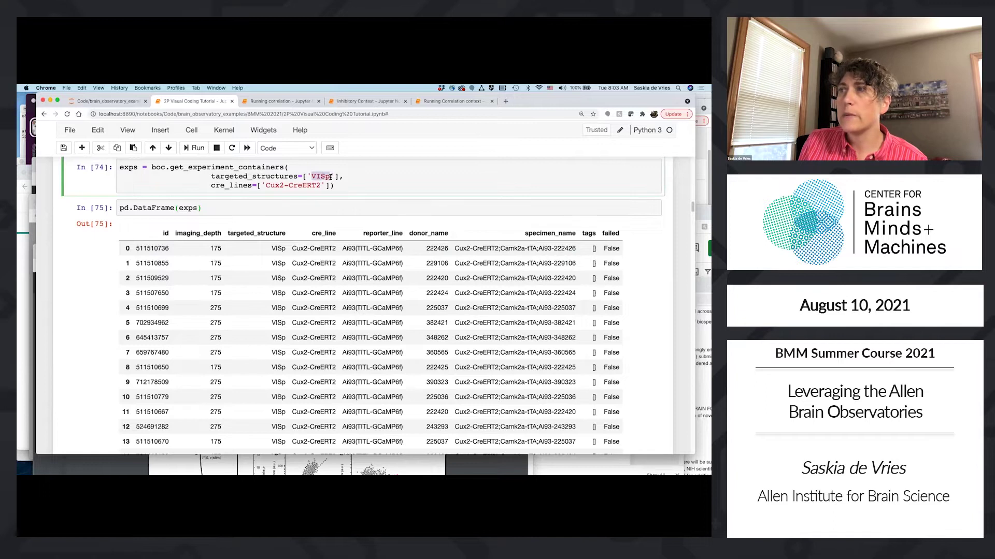
left_click_drag(265, 185, 320, 185)
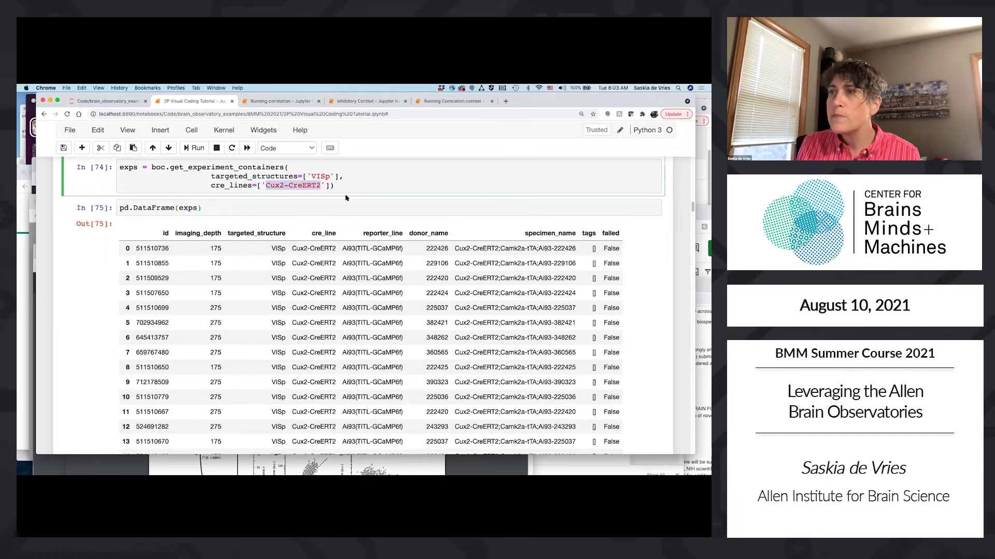
Point out donor 222420 appearing in rows 2 and 11, then select the len(exps) cell
scroll(243, 238, "down", 2)
scroll(239, 248, "down", 1)
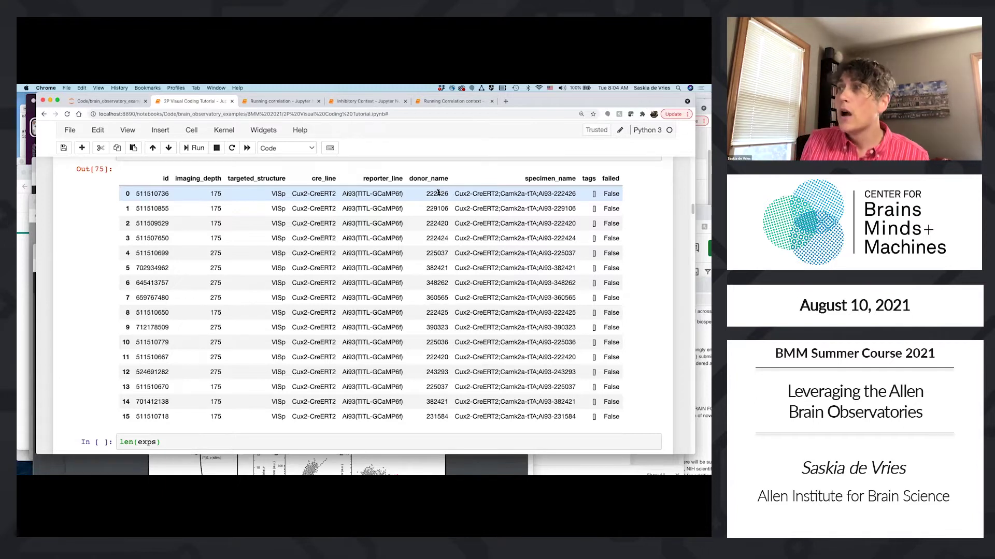
left_click_drag(426, 222, 451, 224)
left_click_drag(449, 223, 449, 224)
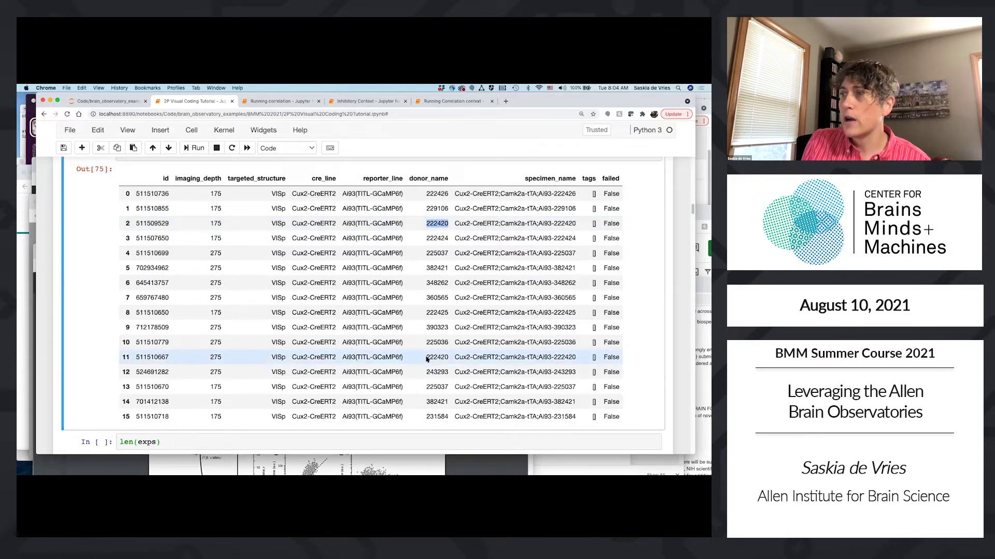
left_click_drag(425, 356, 449, 357)
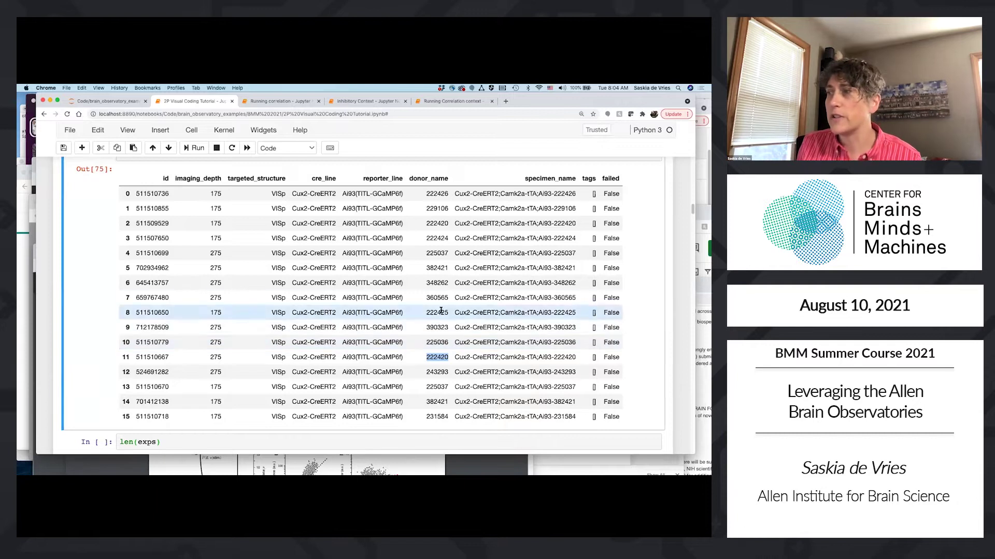
scroll(429, 239, "down", 2)
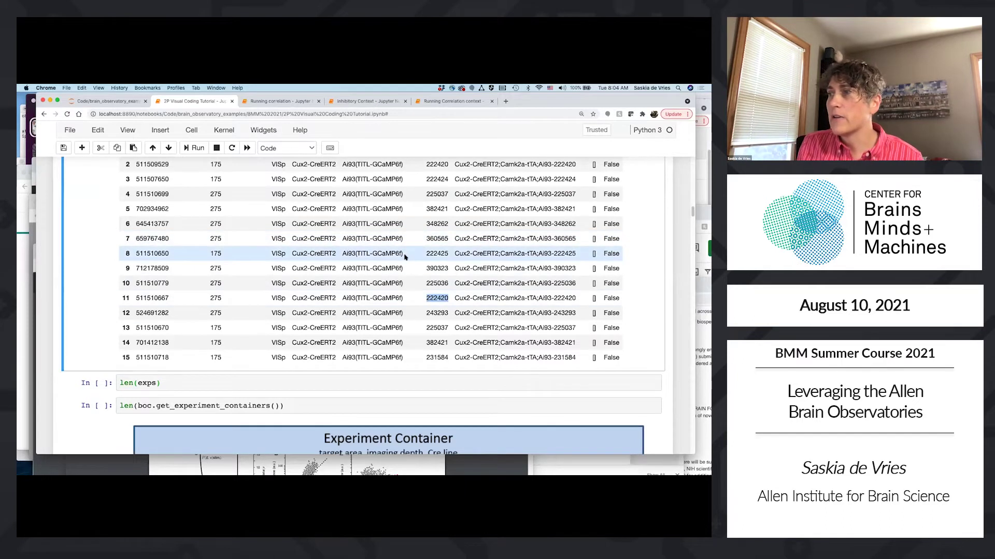
scroll(405, 255, "down", 1)
left_click(202, 372)
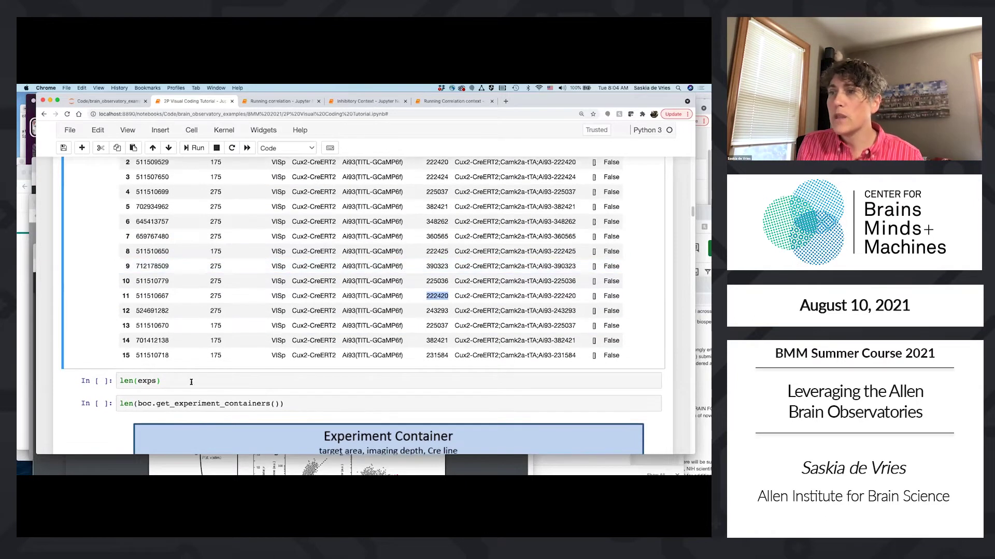
Count the experiment containers: 16 after filtering versus 456 in the whole dataset
key("shift+Return")
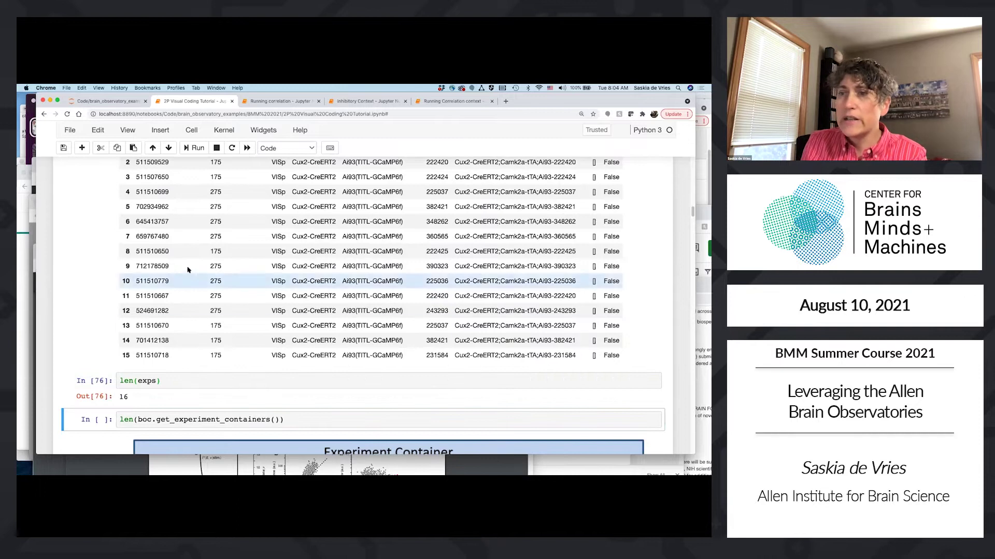
scroll(187, 290, "up", 5)
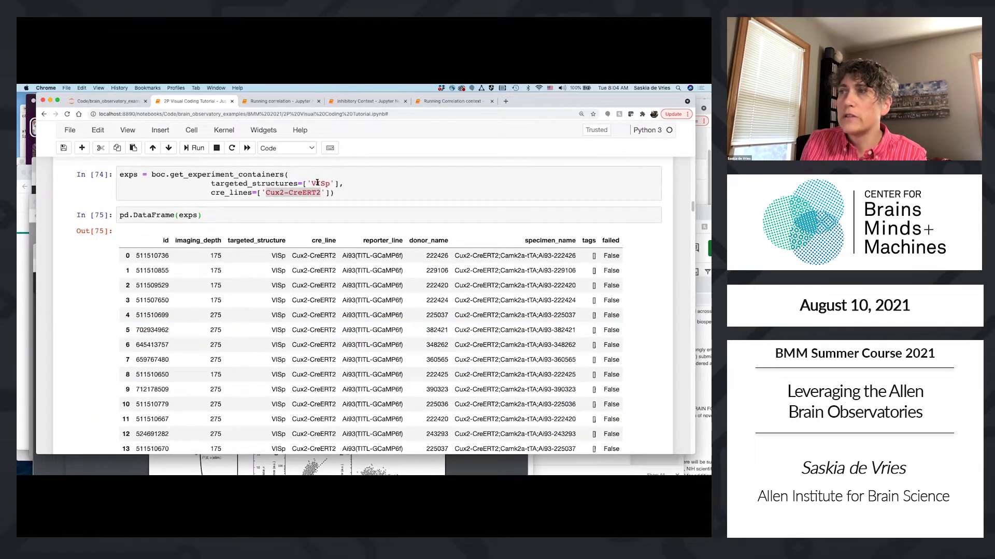
scroll(299, 196, "down", 10)
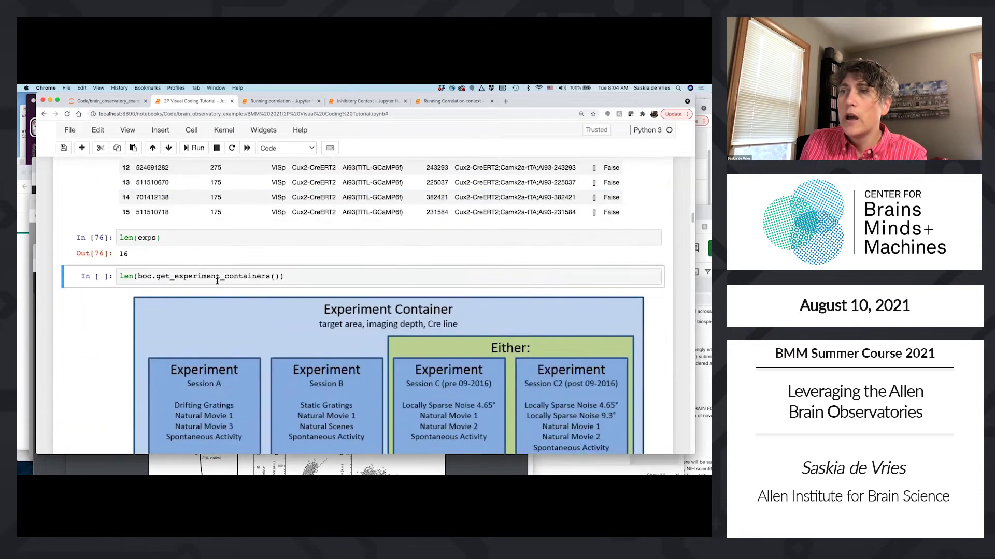
key("shift+Return")
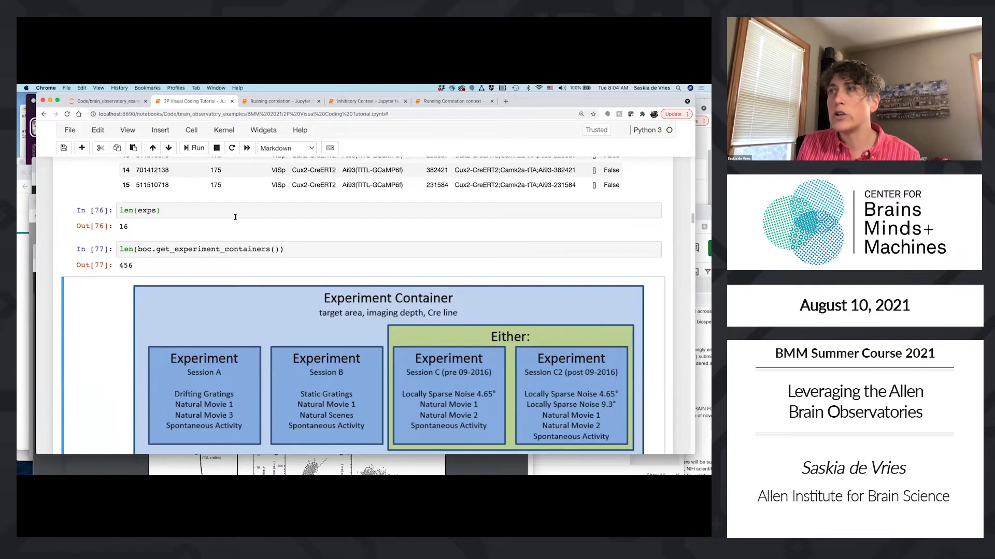
scroll(288, 206, "up", 6)
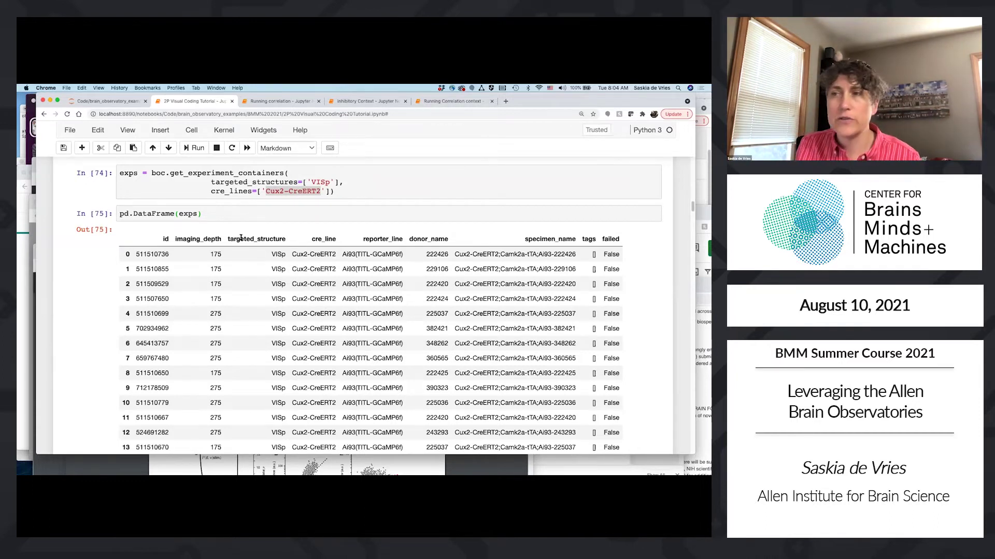
scroll(107, 279, "down", 5)
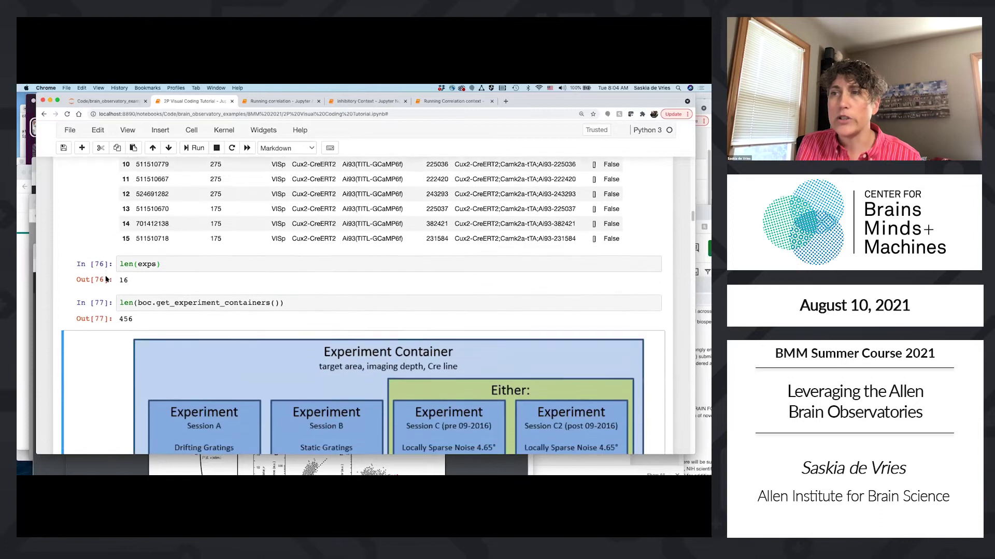
scroll(107, 279, "down", 3)
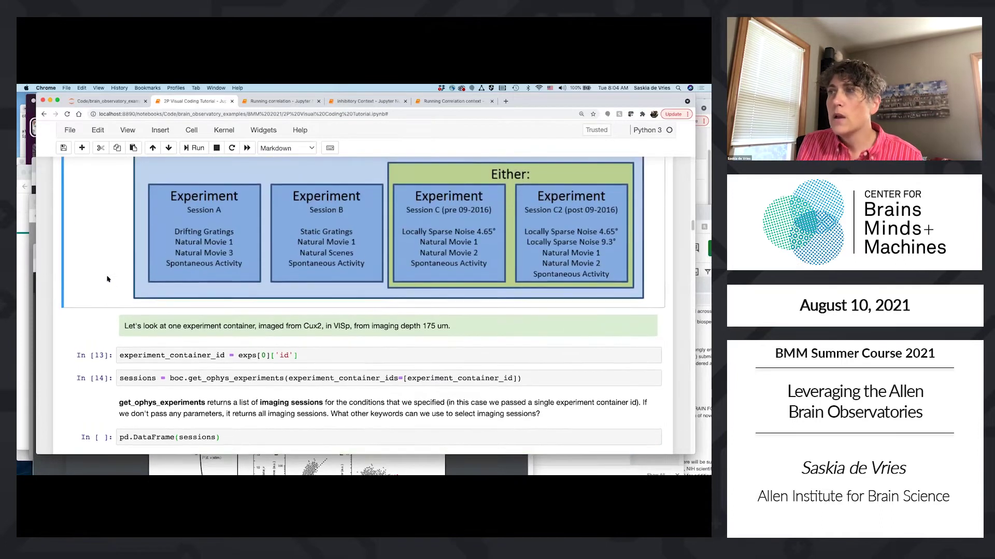
Get container 511510736's sessions, tabulate three_session_A, B and C, and highlight acquisition_age_days
scroll(107, 280, "up", 1)
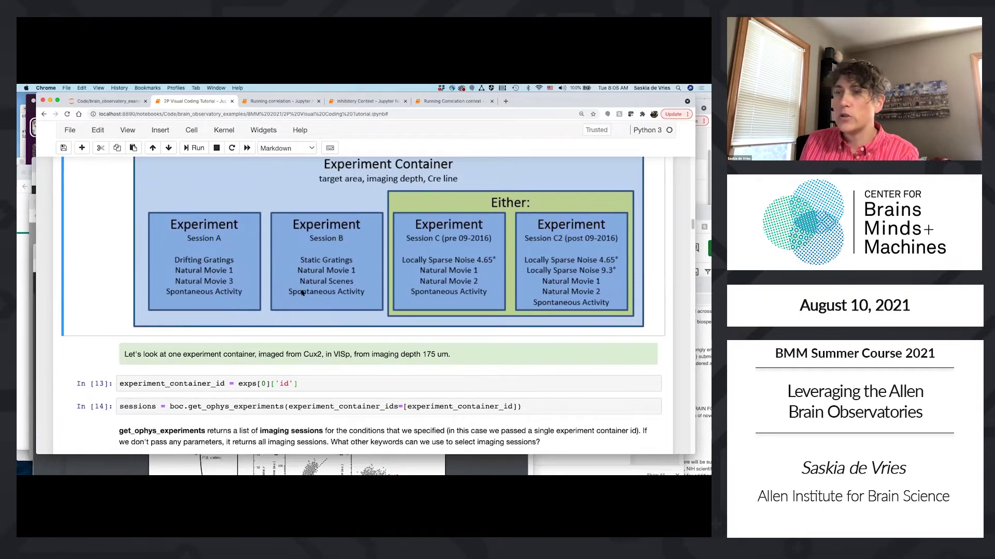
scroll(220, 273, "down", 1)
scroll(220, 273, "down", 3)
left_click(307, 332)
scroll(307, 328, "down", 8)
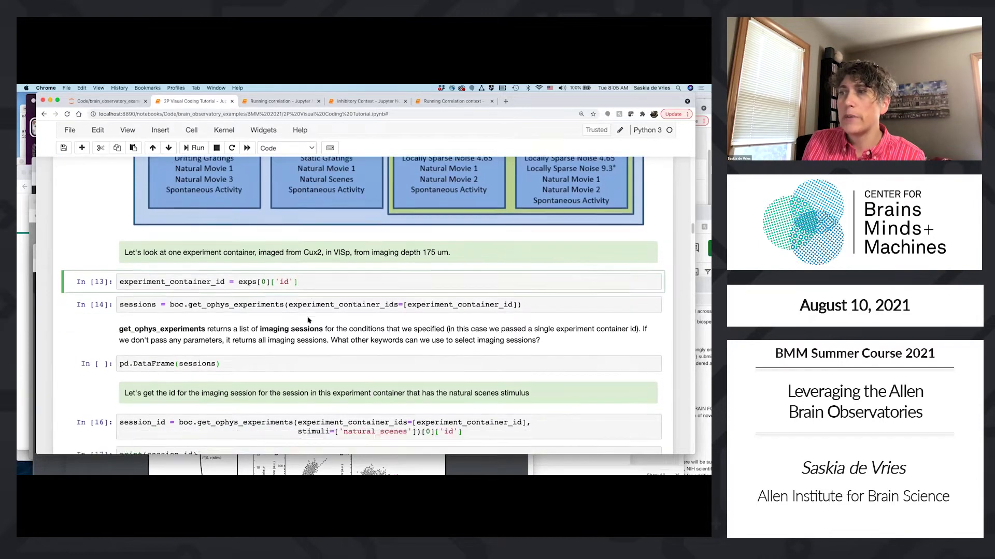
key("shift+Return")
key("shift+Return")
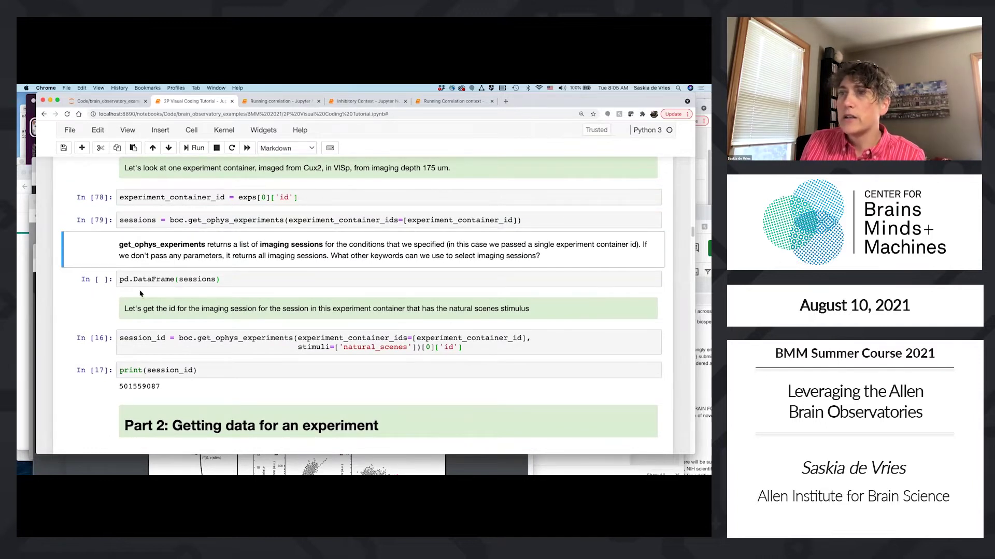
key("shift+Return")
key("shift+Return")
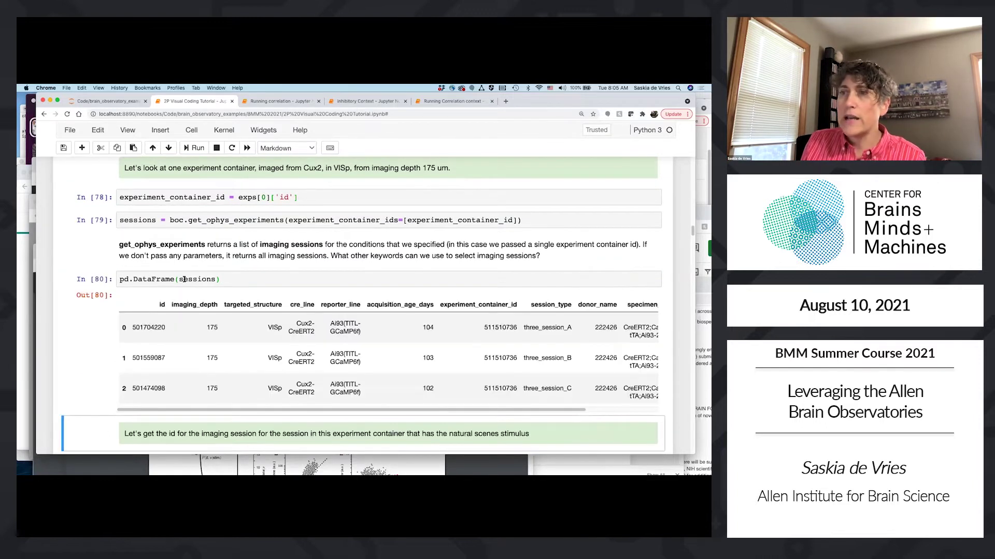
scroll(166, 274, "down", 3)
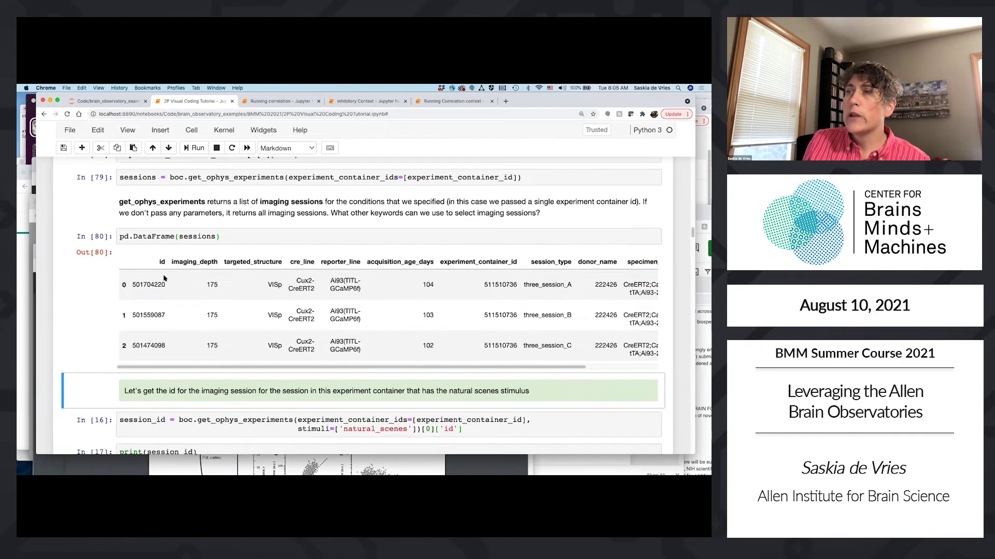
scroll(166, 276, "down", 2)
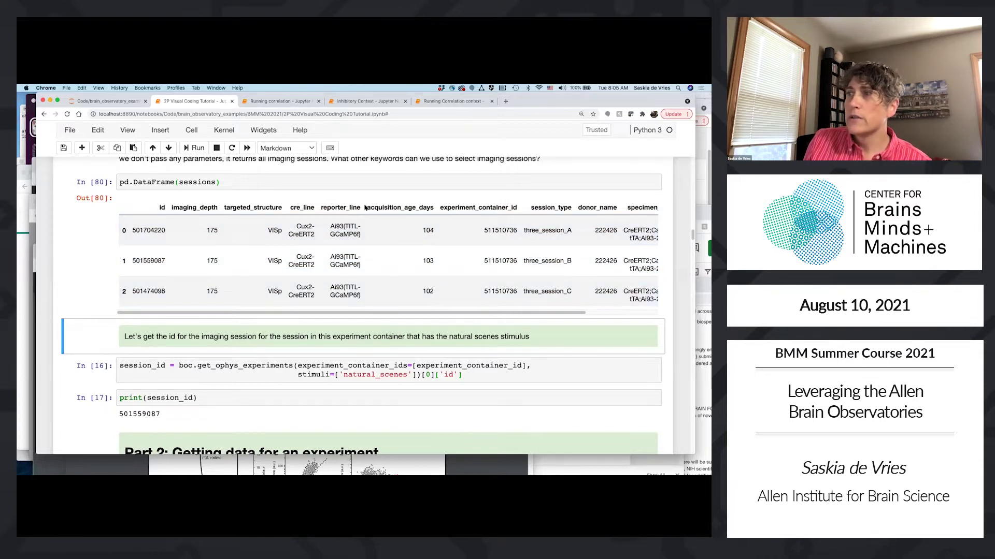
left_click_drag(365, 207, 434, 207)
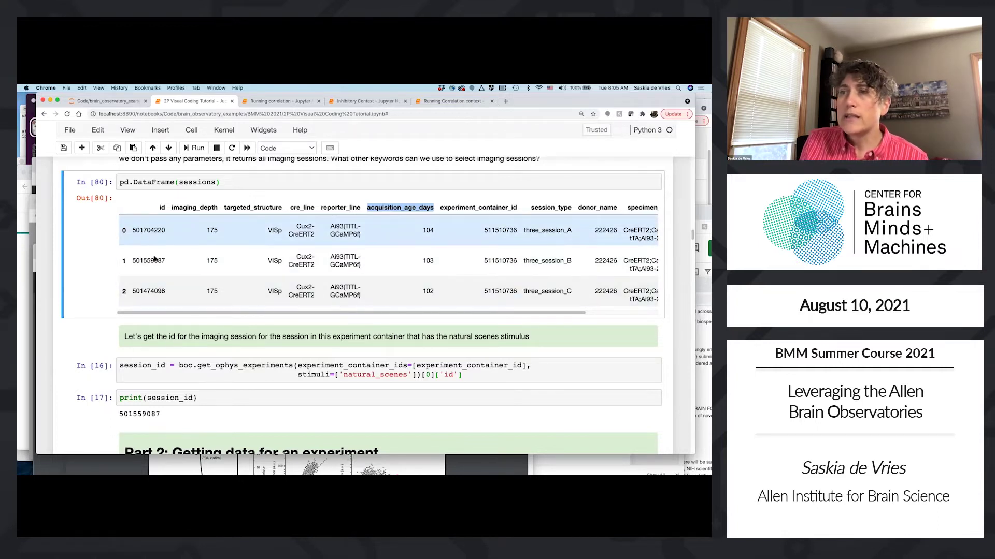
Run the get_ophys_experiments cell to find the container's natural_scenes session id
left_click(191, 368)
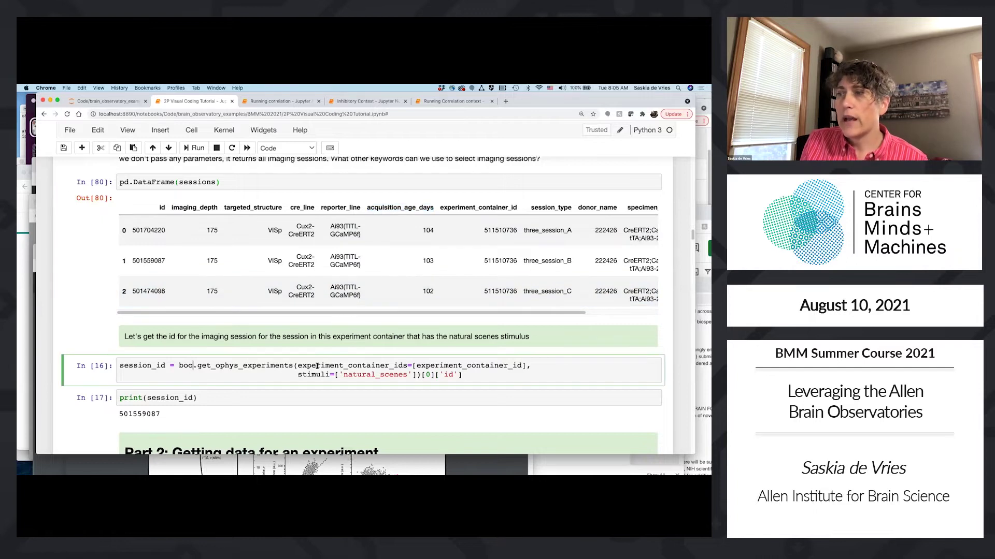
left_click(273, 374)
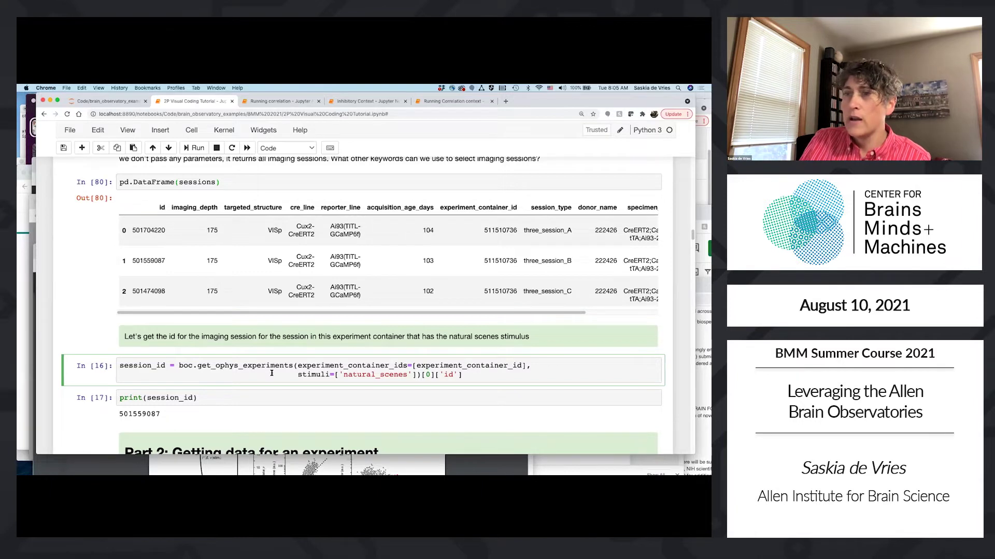
key("shift+Return")
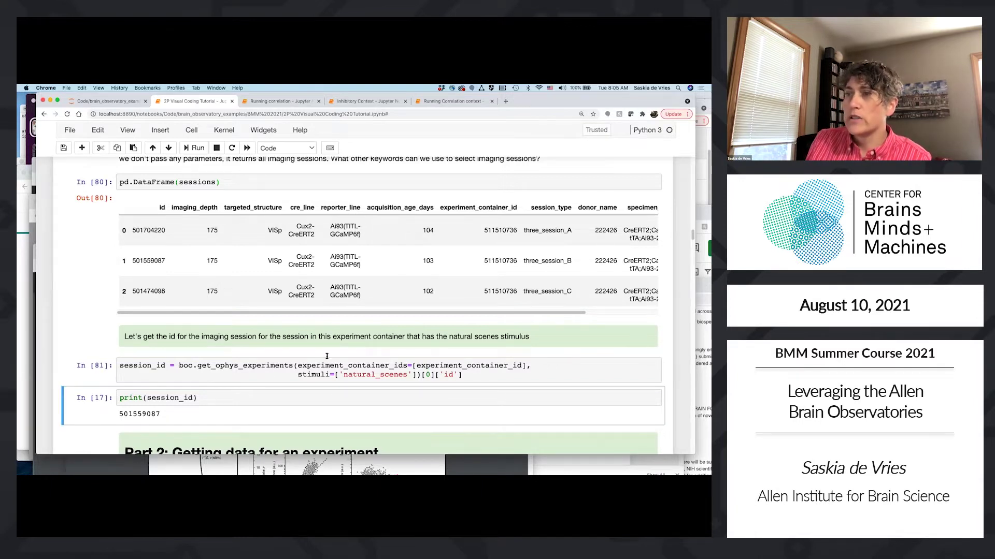
scroll(264, 361, "down", 1)
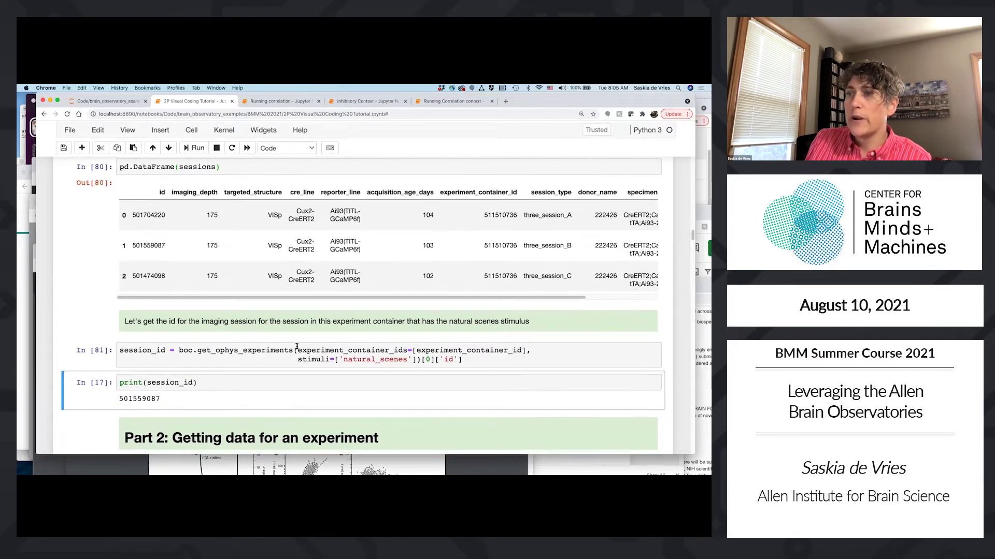
scroll(294, 345, "down", 5)
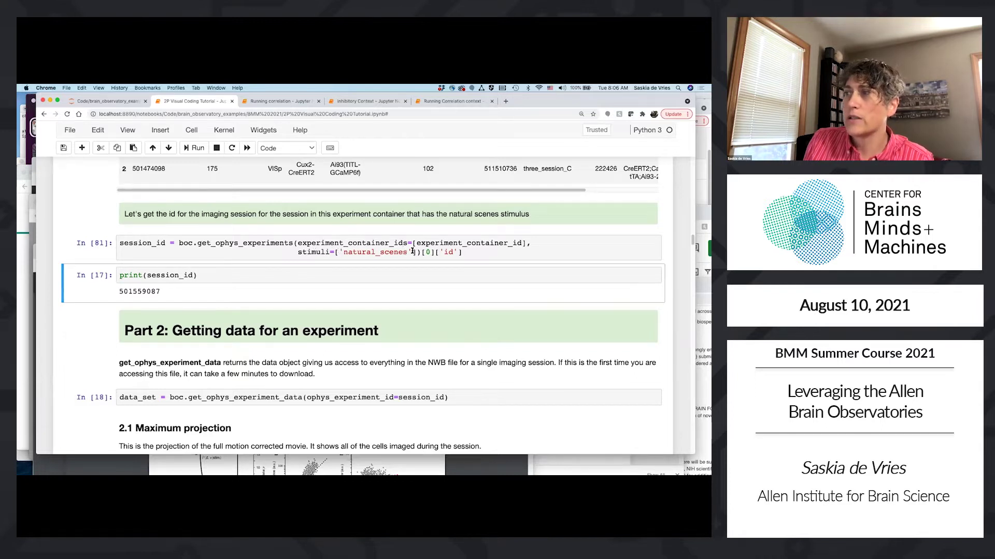
Print the session id 501559087 and highlight session_id in the print statement
left_click(211, 276)
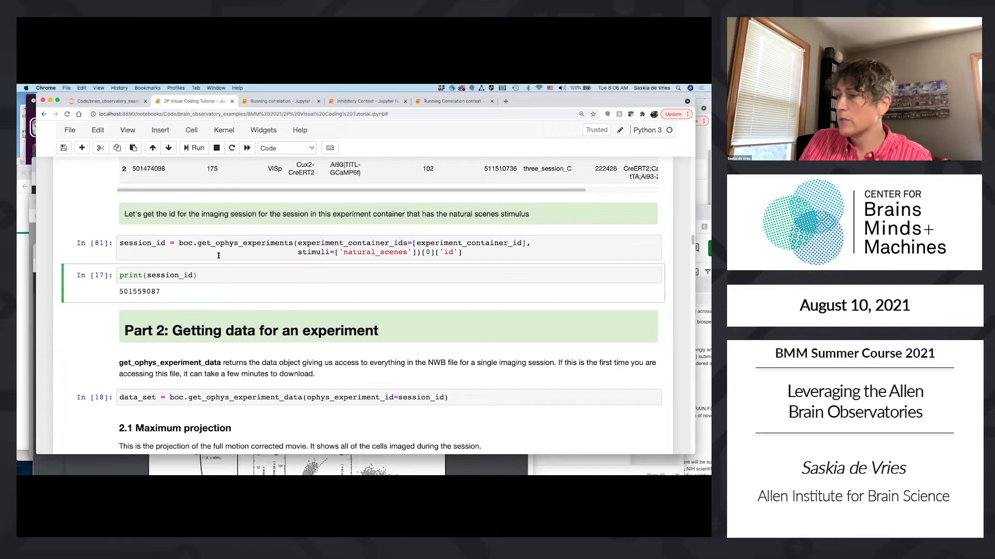
key("shift+Return")
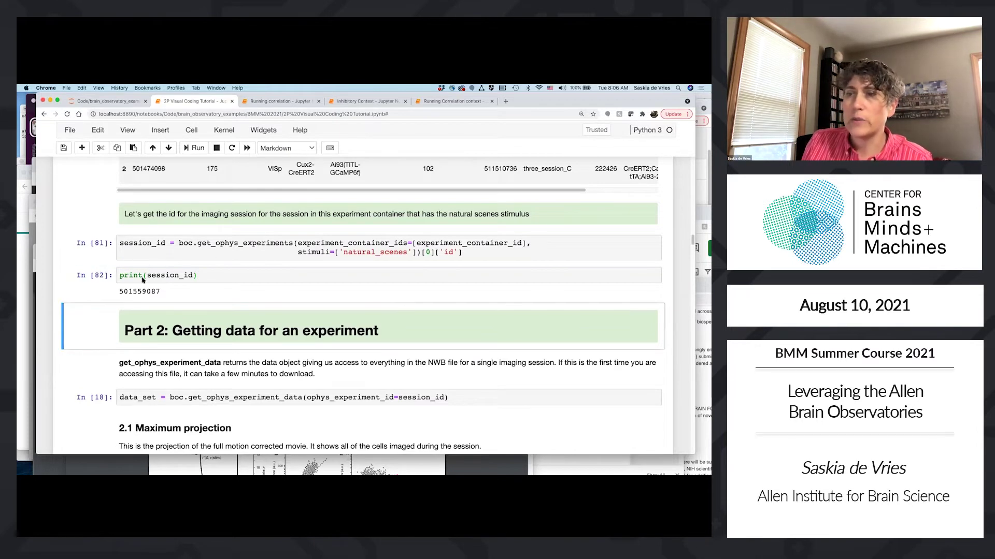
scroll(140, 275, "down", 4)
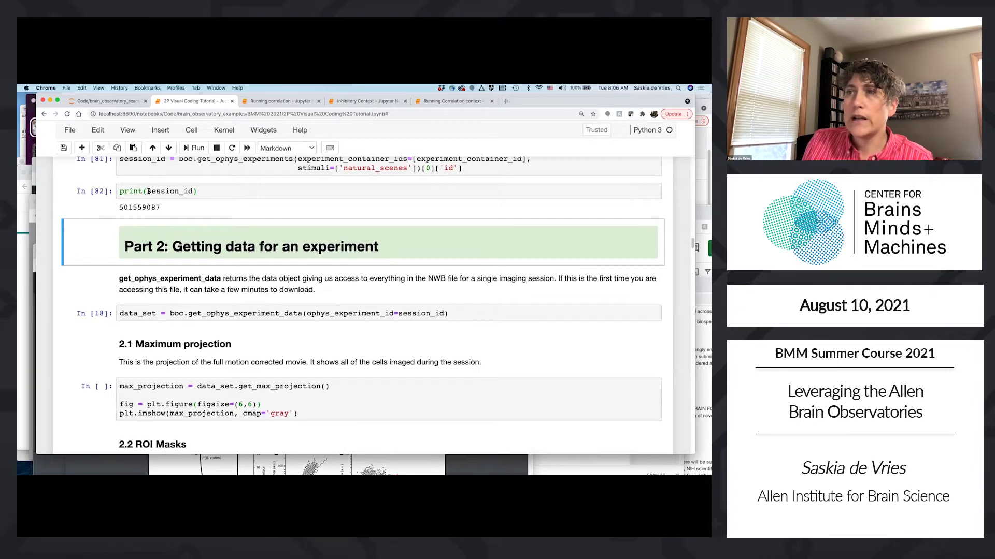
left_click_drag(148, 190, 191, 191)
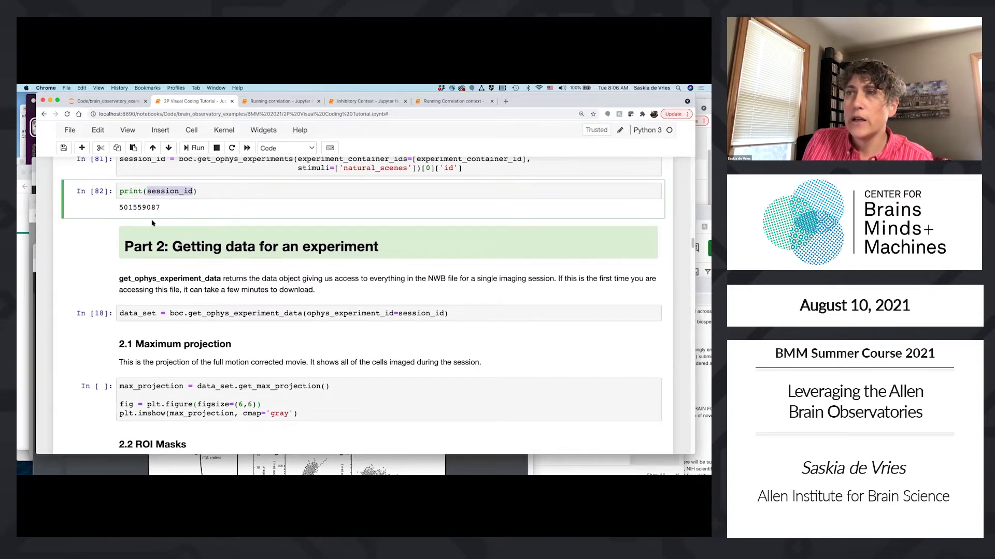
scroll(202, 306, "down", 1)
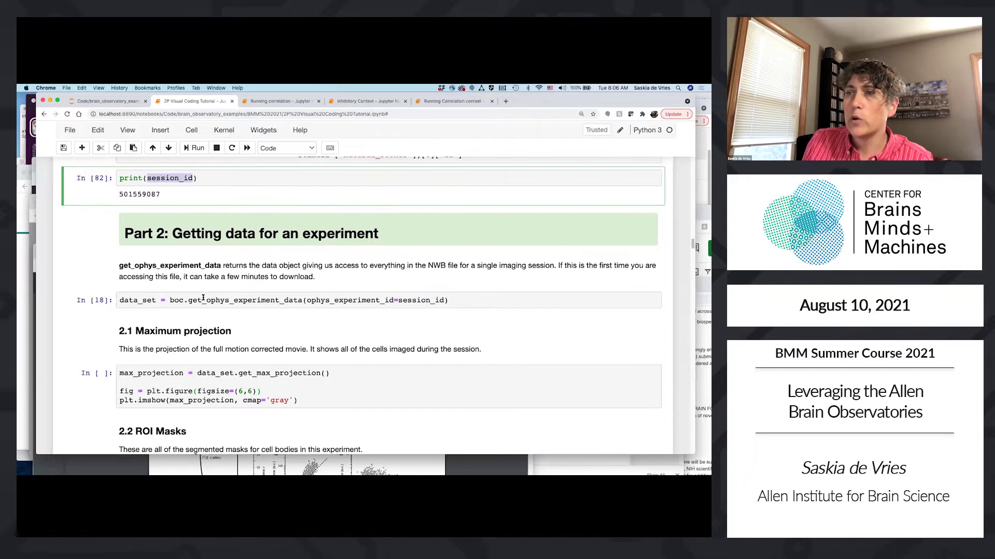
Load the ophys experiment data for session 501559087 into data_set
left_click(291, 301)
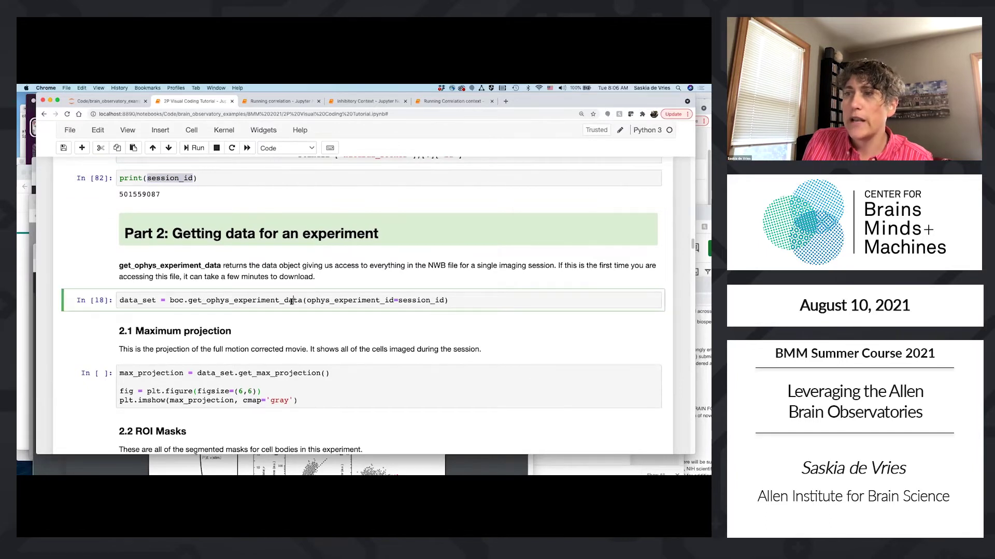
key("shift+Return")
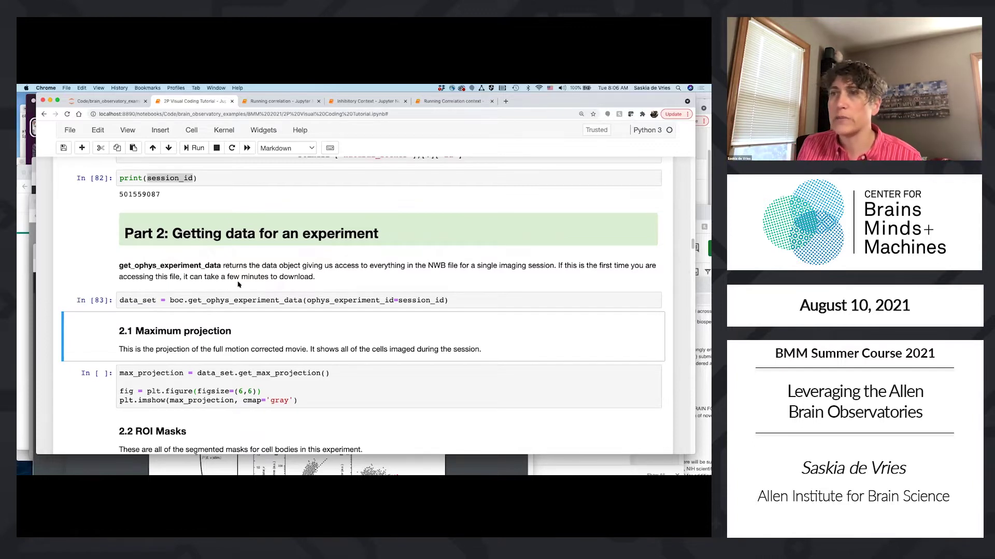
scroll(234, 275, "down", 5)
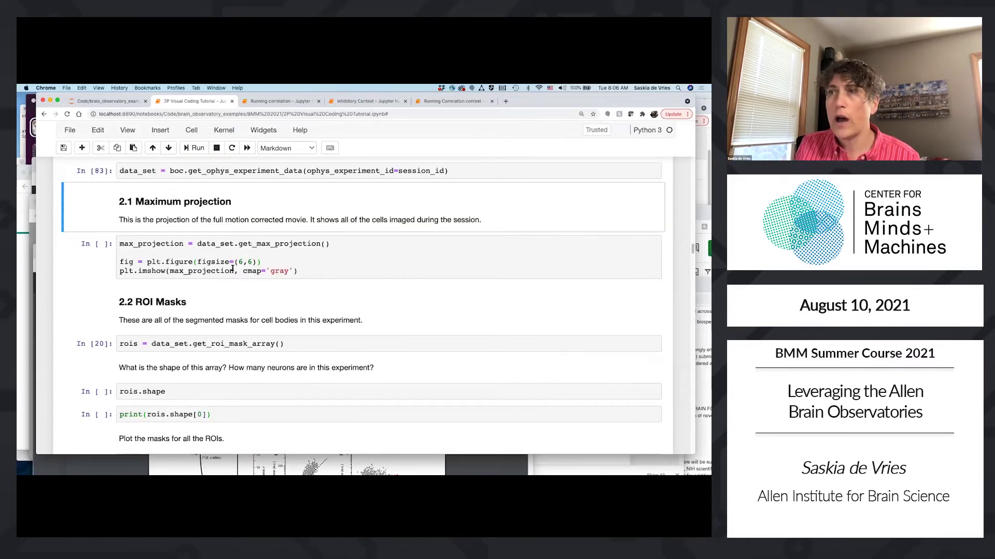
left_click(284, 252)
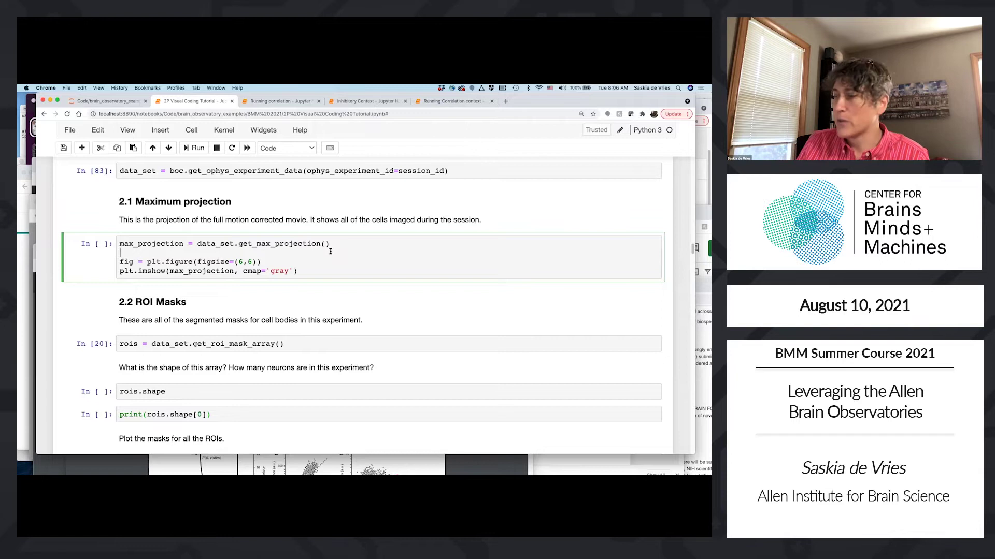
Plot the maximum projection as a grayscale field-of-view image, then scroll to the ROI Masks section
key("shift+Return")
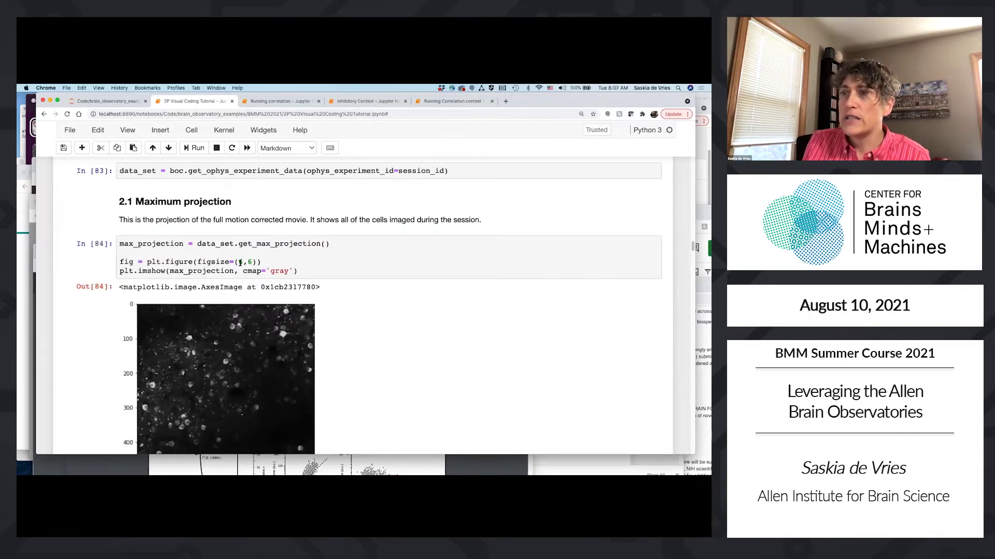
scroll(240, 264, "down", 2)
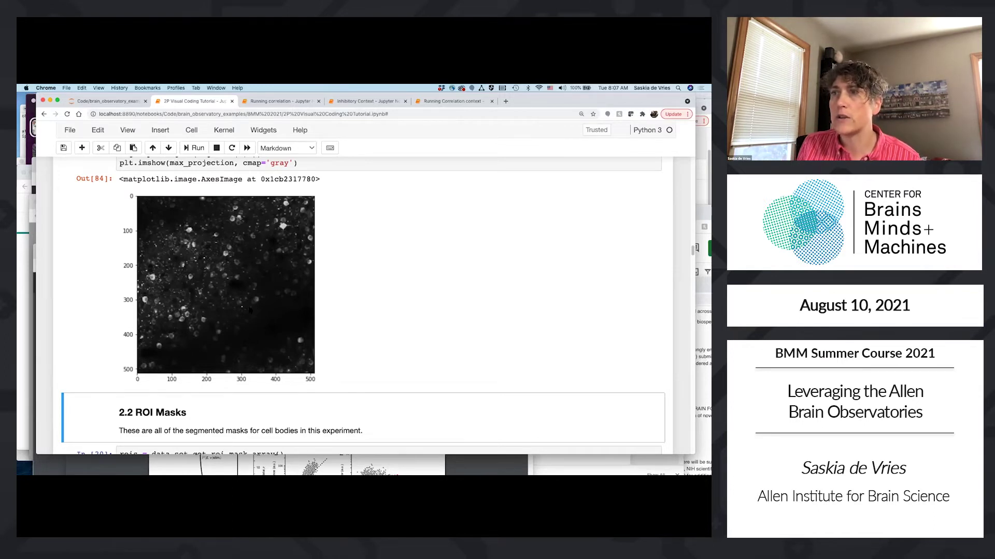
scroll(252, 305, "down", 3)
scroll(195, 337, "down", 1)
Load the ROI mask array, confirming shape (174, 512, 512) and 174 neurons
left_click(176, 298)
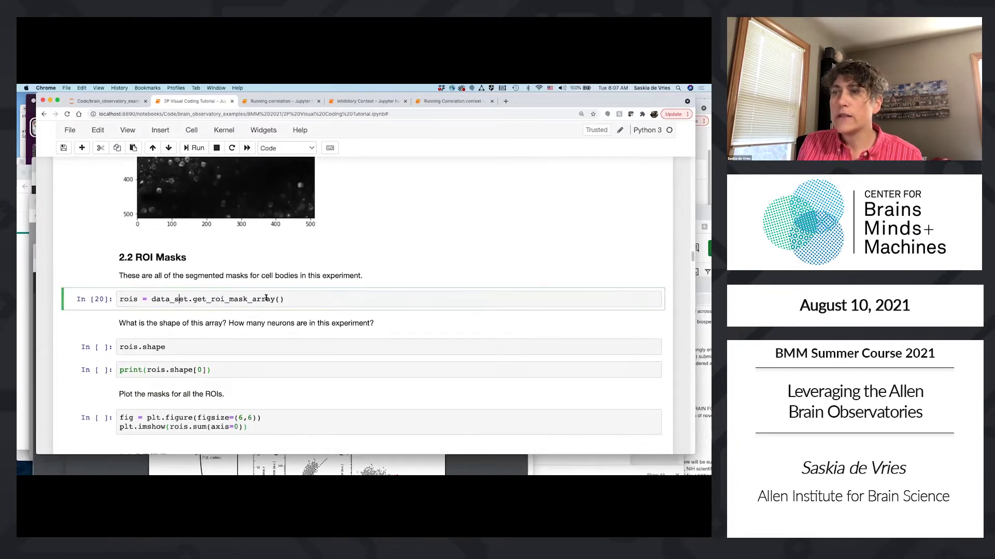
left_click(236, 300)
key("shift+Return")
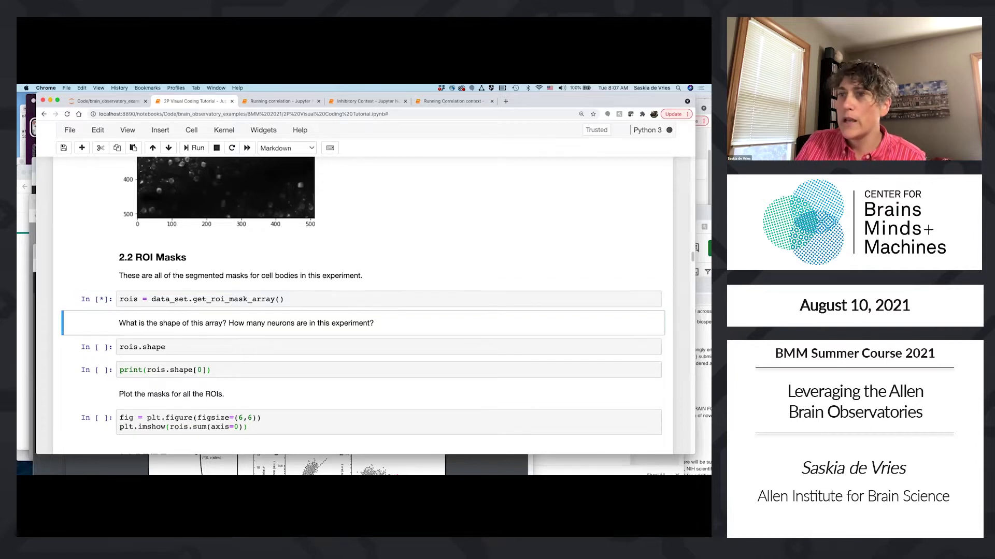
key("shift+Return")
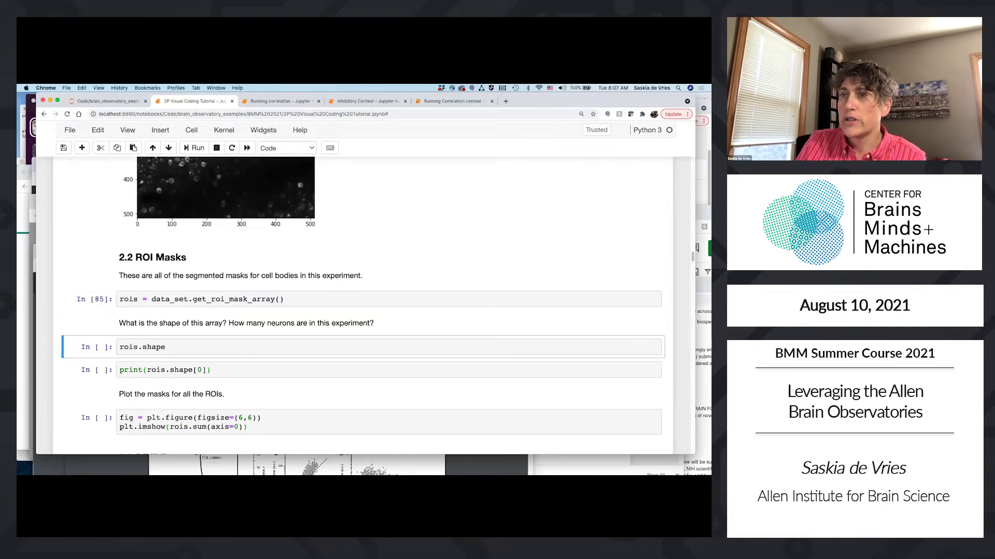
key("shift+Return")
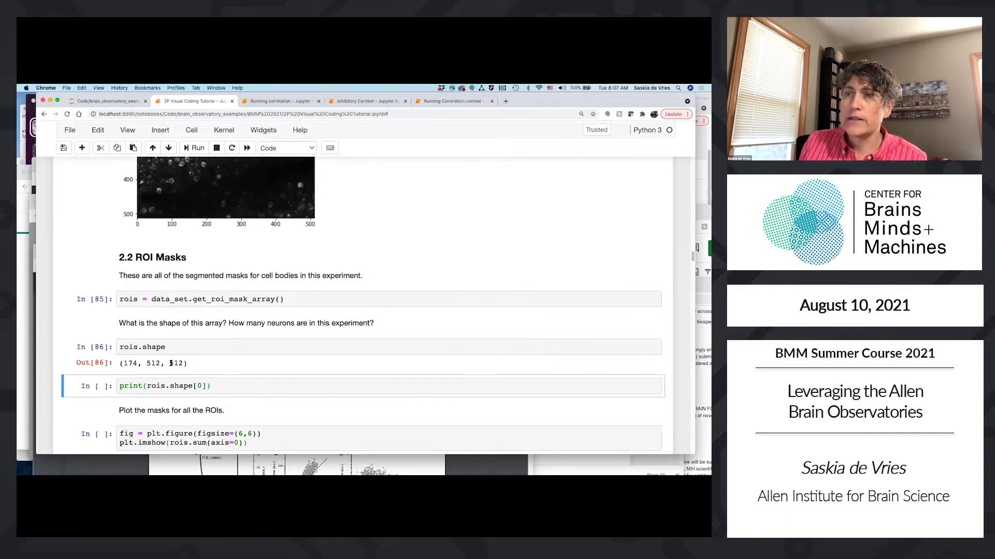
scroll(185, 236, "up", 5)
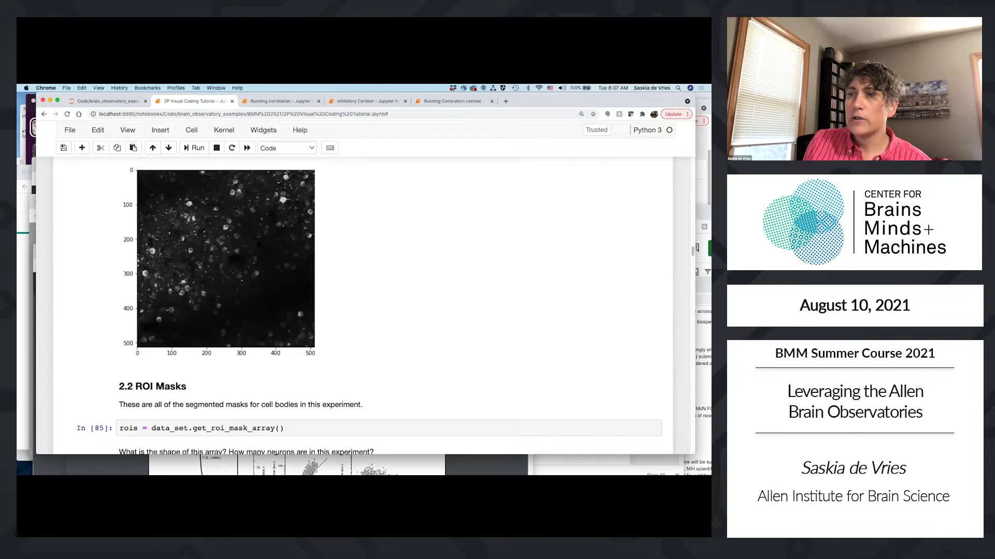
scroll(258, 244, "down", 5)
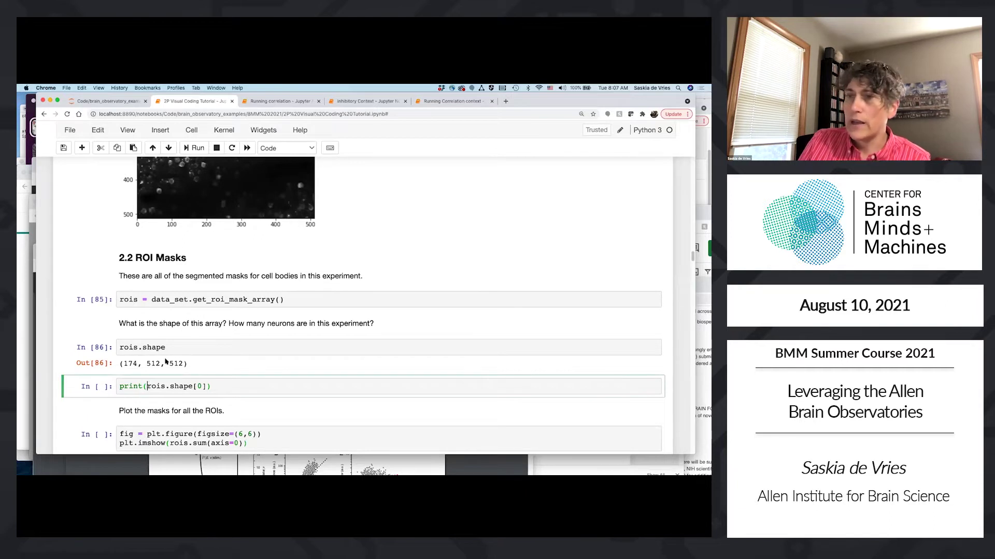
key("shift+Return")
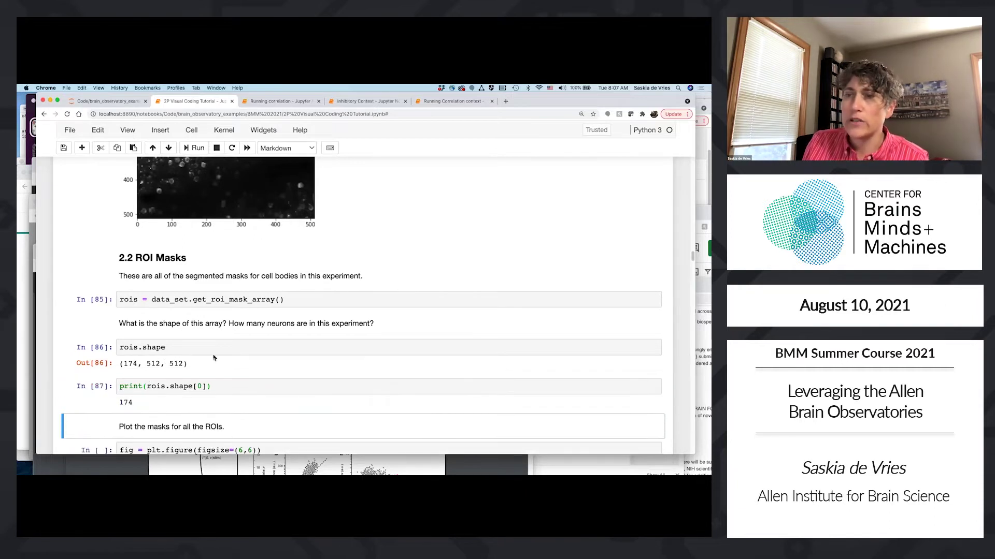
scroll(241, 322, "down", 5)
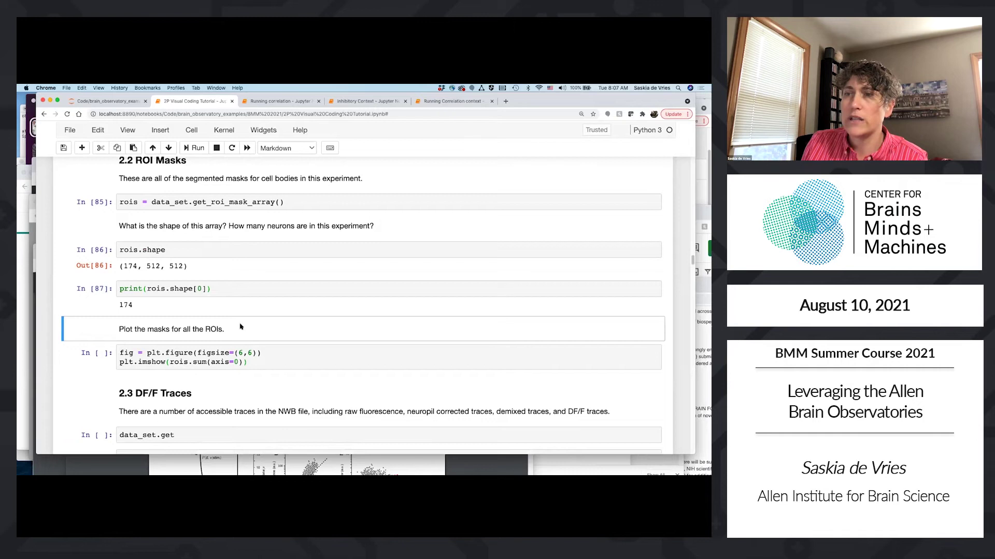
Plot all ROI masks summed into a single image
left_click(200, 295)
key("shift+Return")
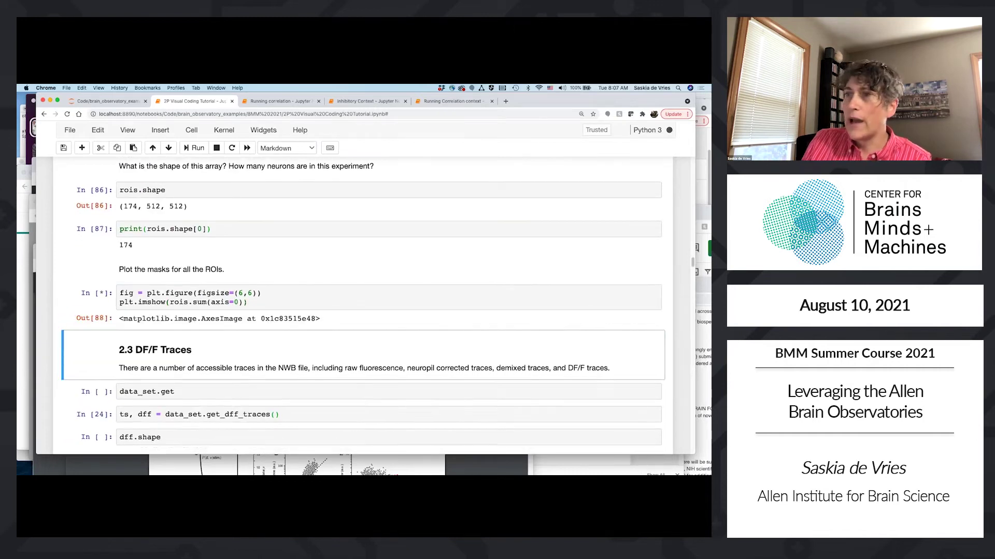
scroll(269, 267, "up", 1)
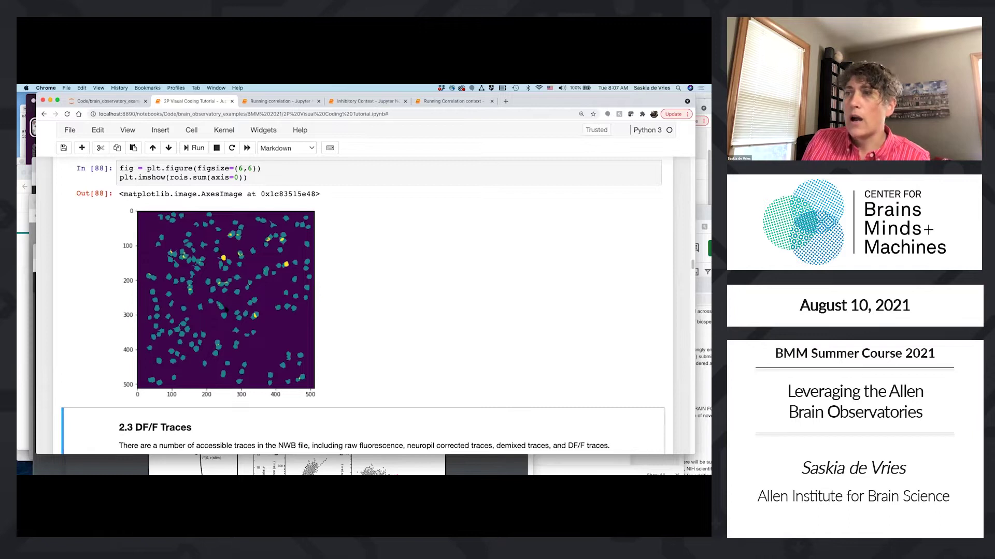
scroll(225, 309, "up", 10)
scroll(207, 275, "down", 3)
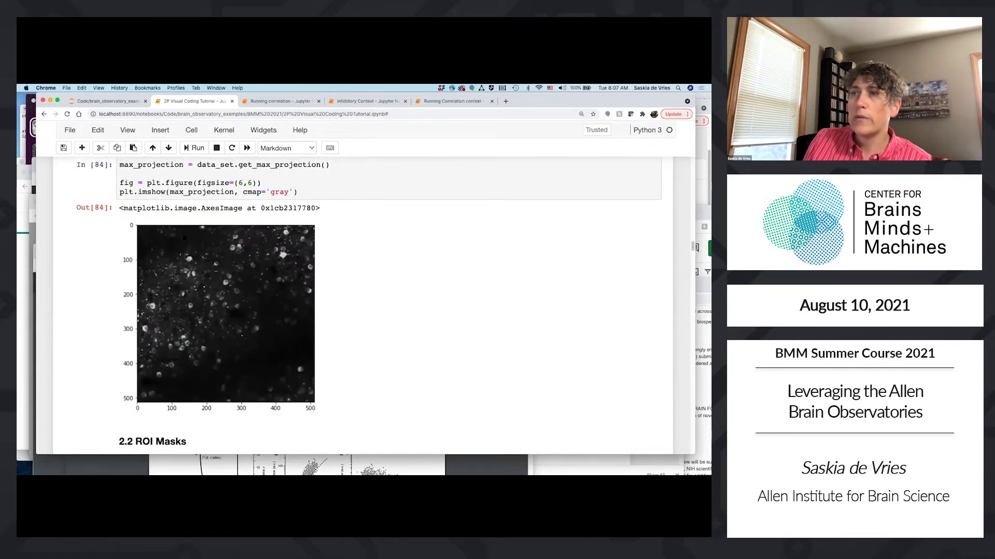
scroll(252, 303, "down", 10)
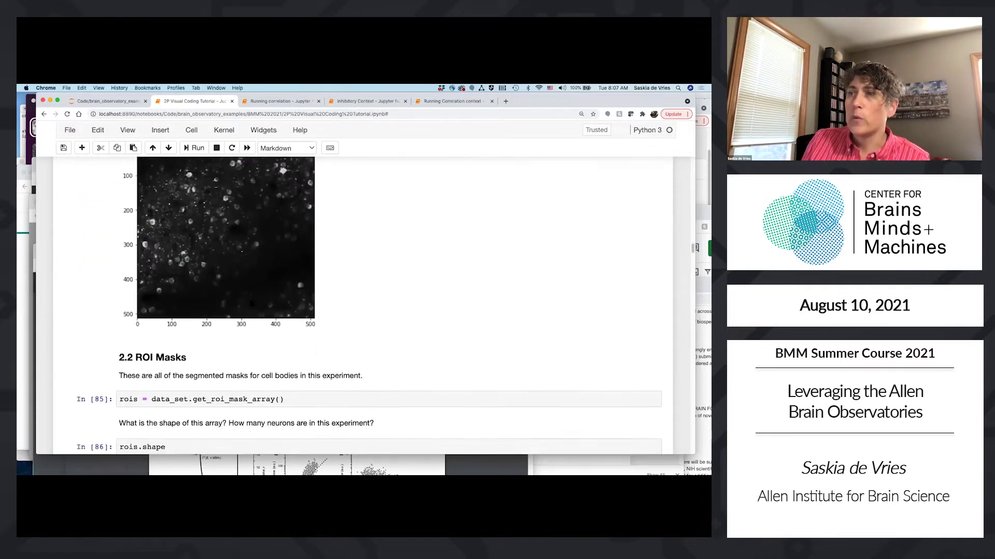
scroll(251, 304, "down", 3)
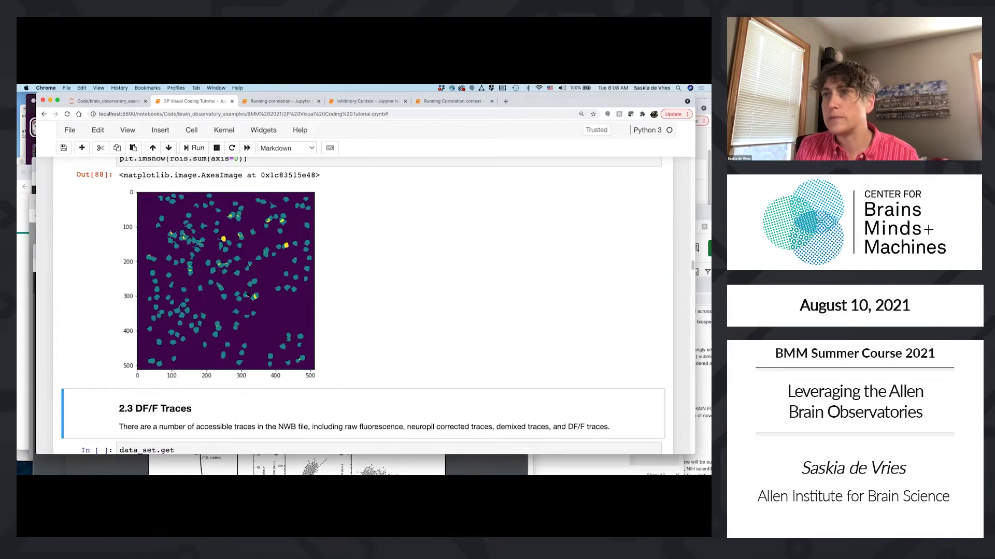
scroll(244, 289, "down", 5)
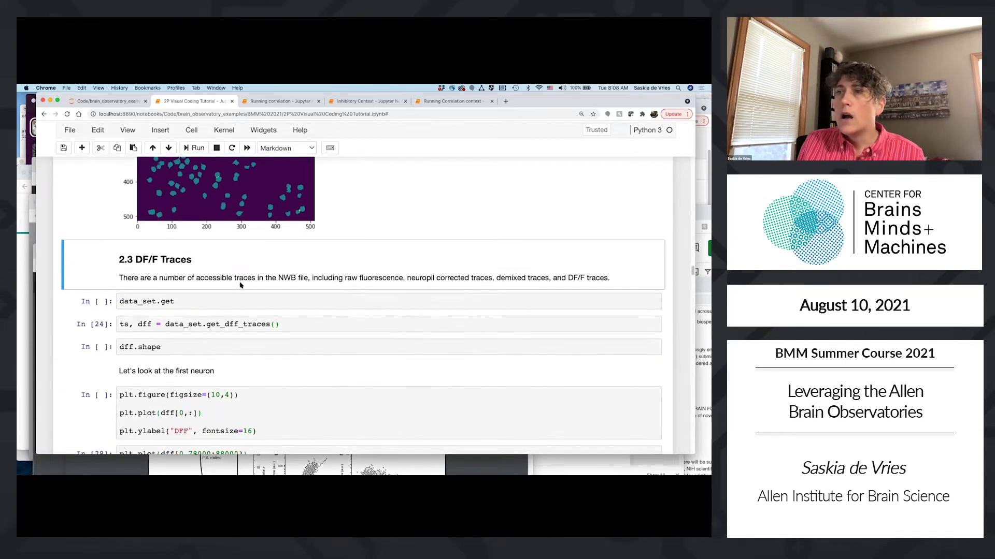
Change the cell to data_set.get_ and list its get_ methods with Tab autocomplete
scroll(241, 285, "down", 1)
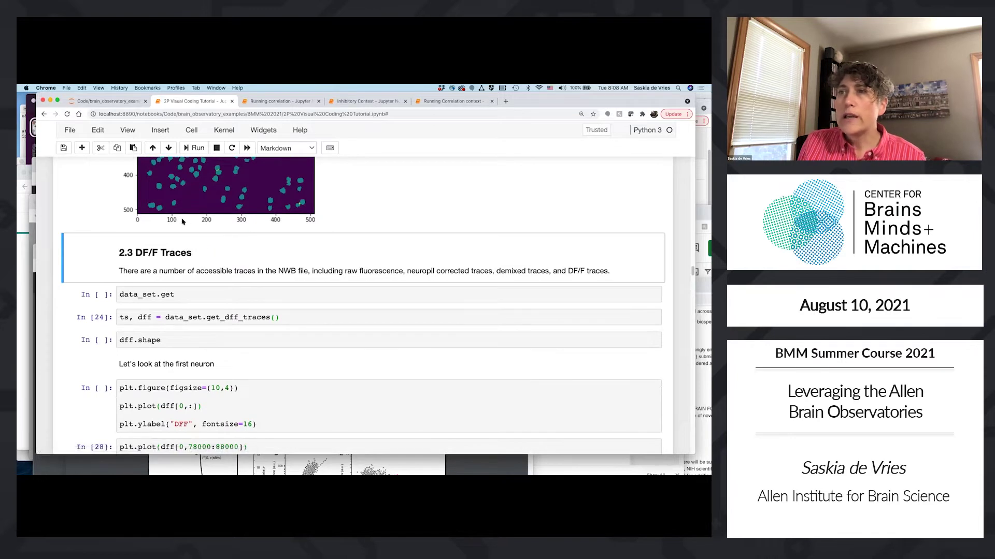
scroll(186, 221, "down", 3)
left_click(187, 222)
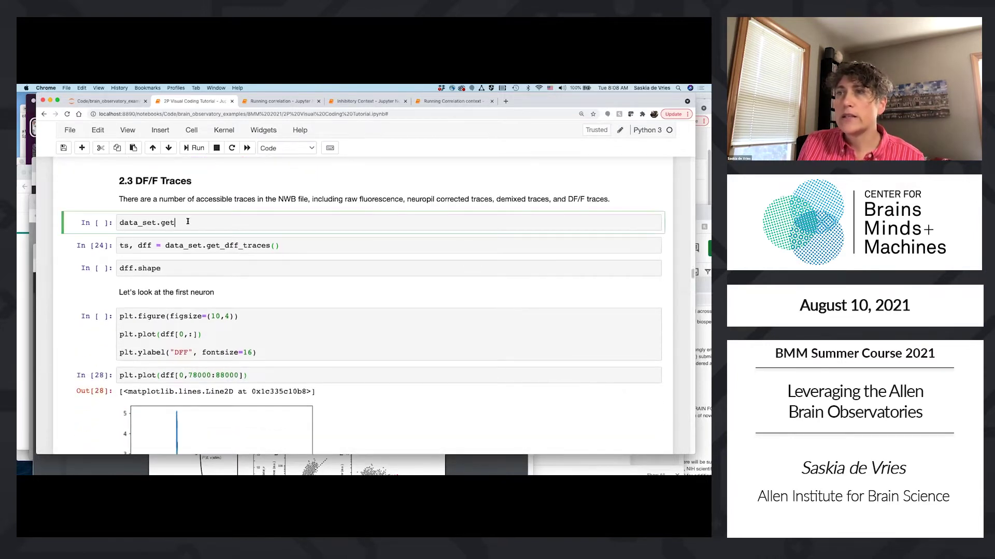
key("BackSpace")
key("BackSpace")
key("BackSpace")
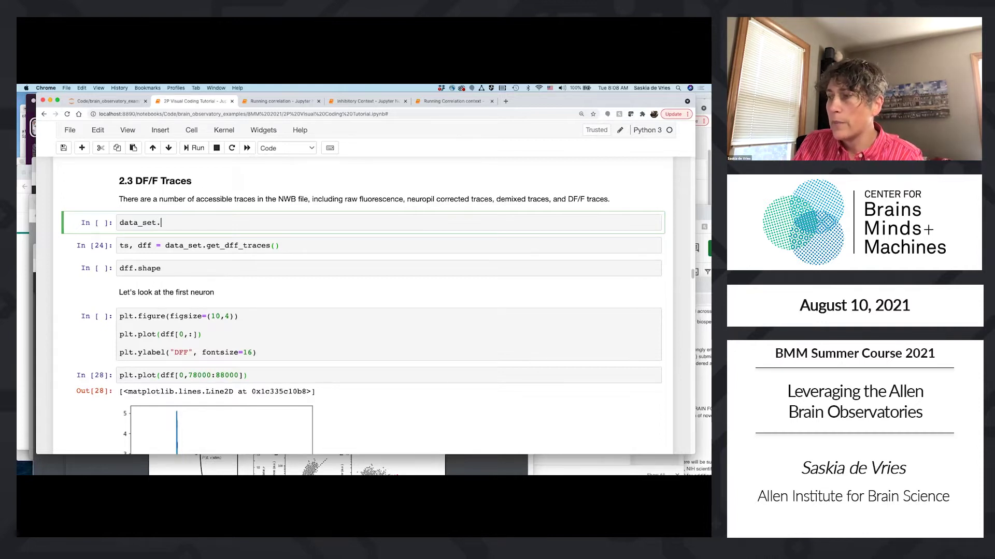
type(".")
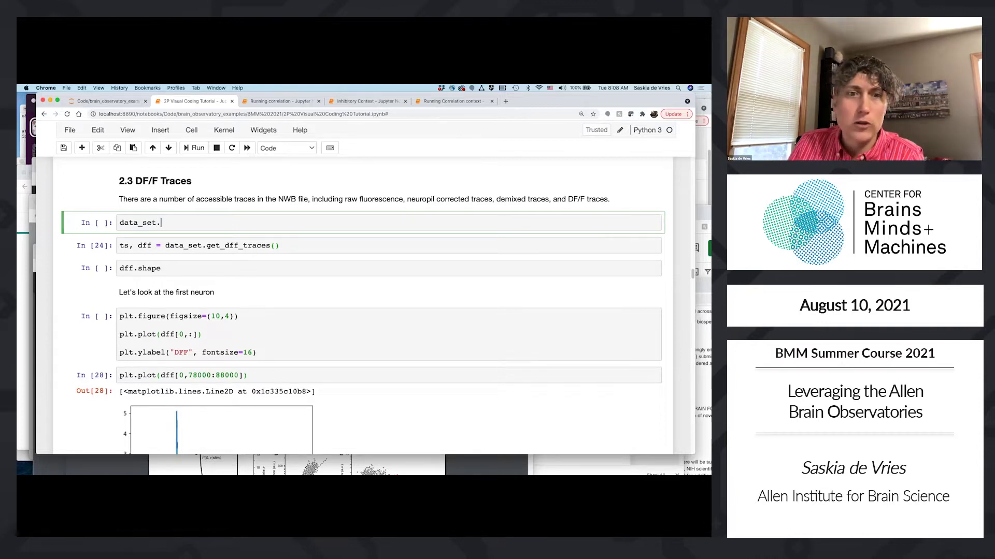
type("get_")
key("Tab")
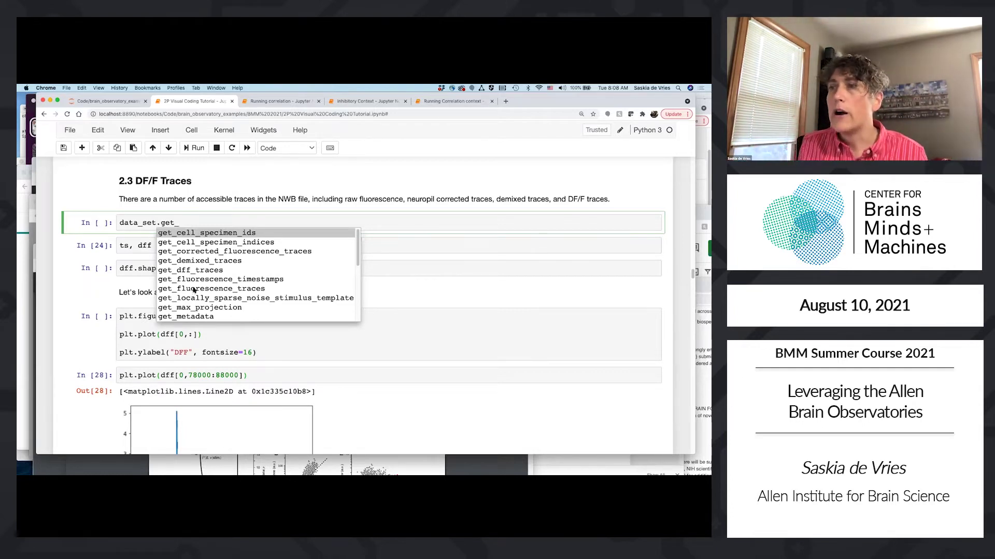
scroll(199, 262, "down", 3)
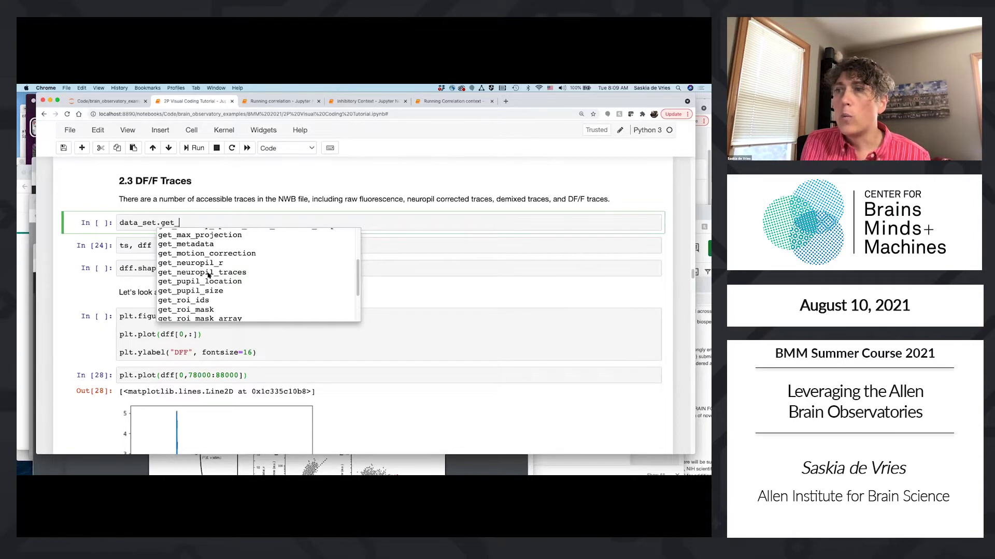
scroll(210, 272, "up", 5)
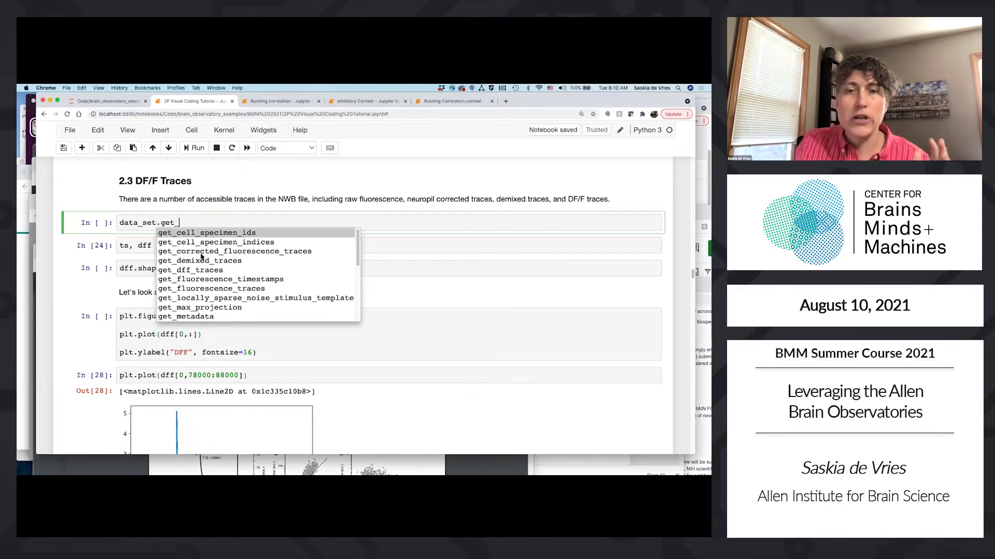
Load the timestamps and DF/F traces with get_dff_traces, confirming shape (174, 113888)
double_click(226, 270)
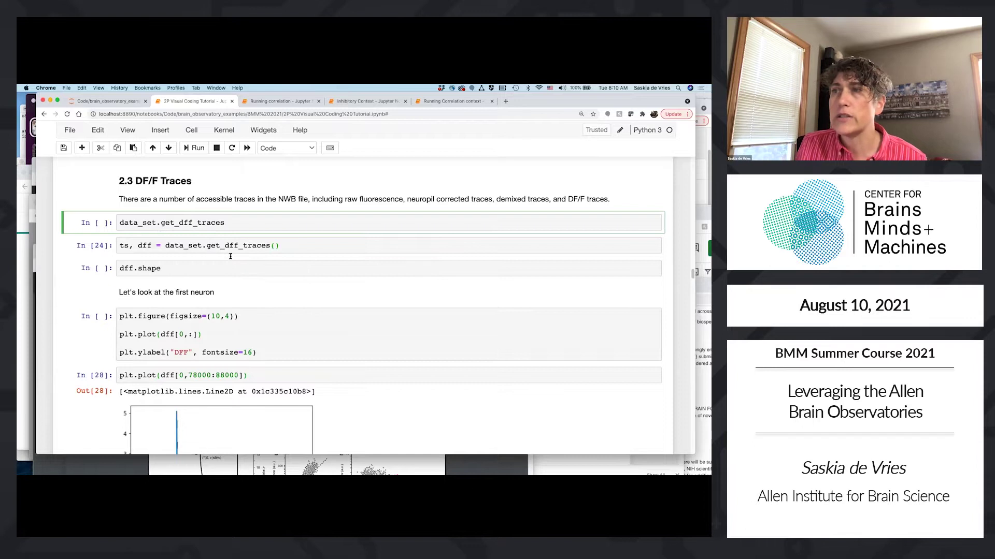
left_click(176, 244)
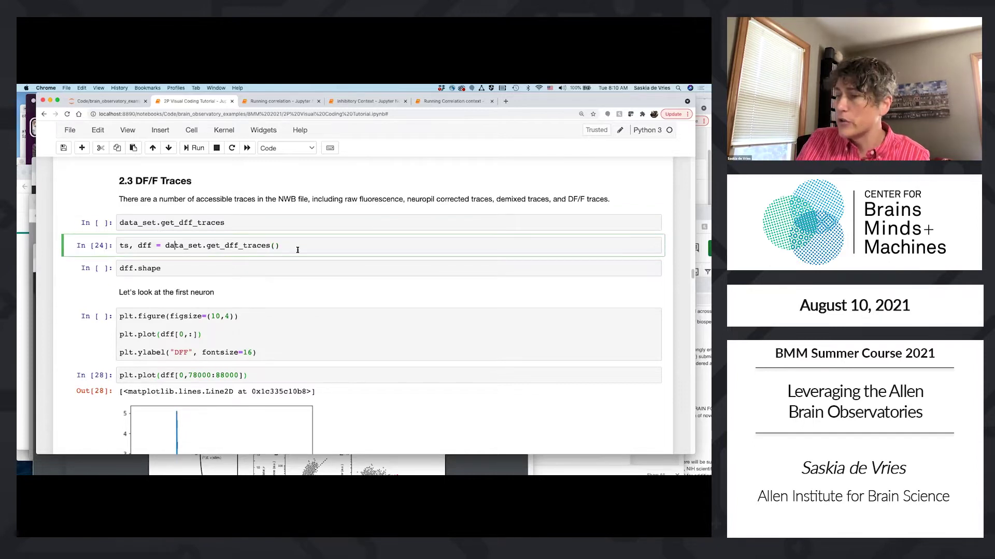
key("shift+Return")
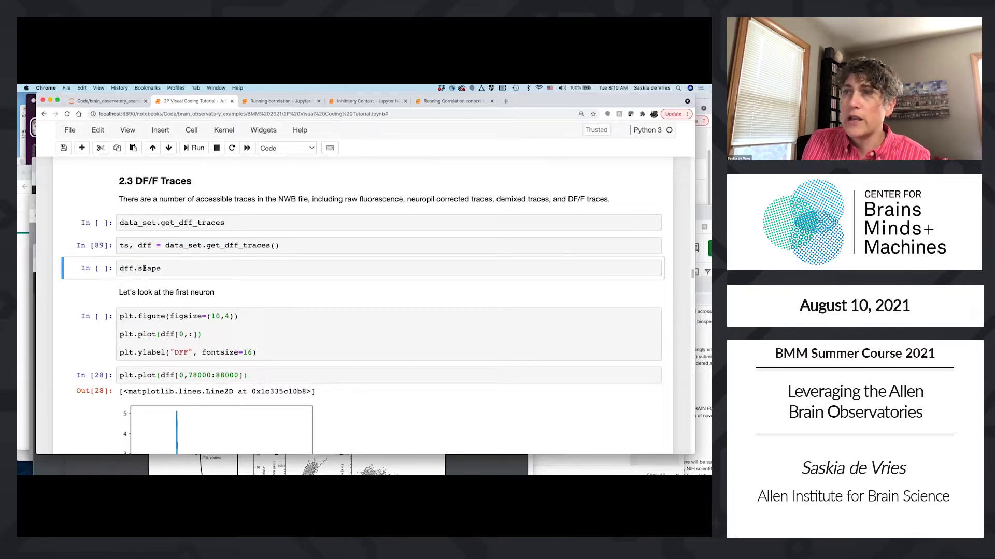
key("shift+Return")
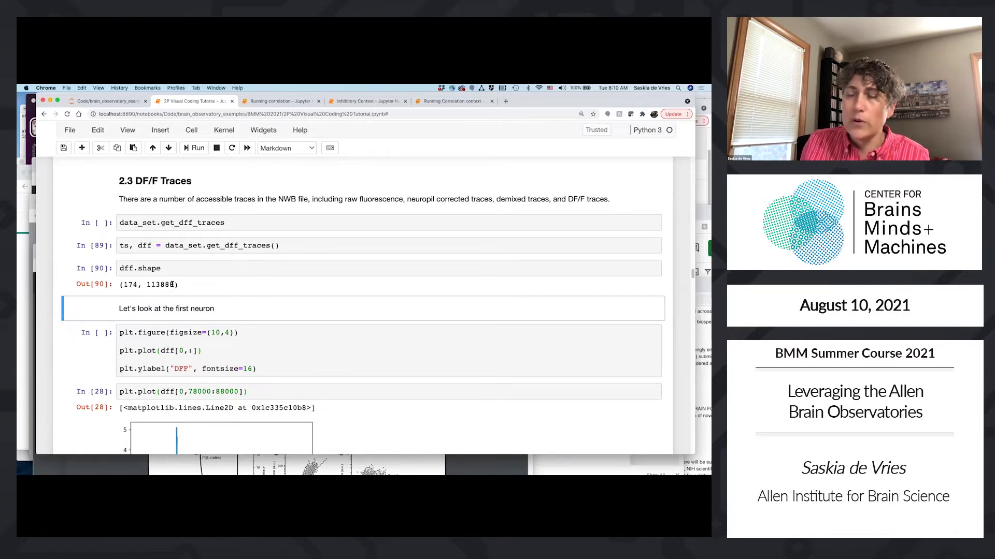
Plot the first neuron's full DF/F trace and its frames 78000–88000 excerpt
left_click(176, 336)
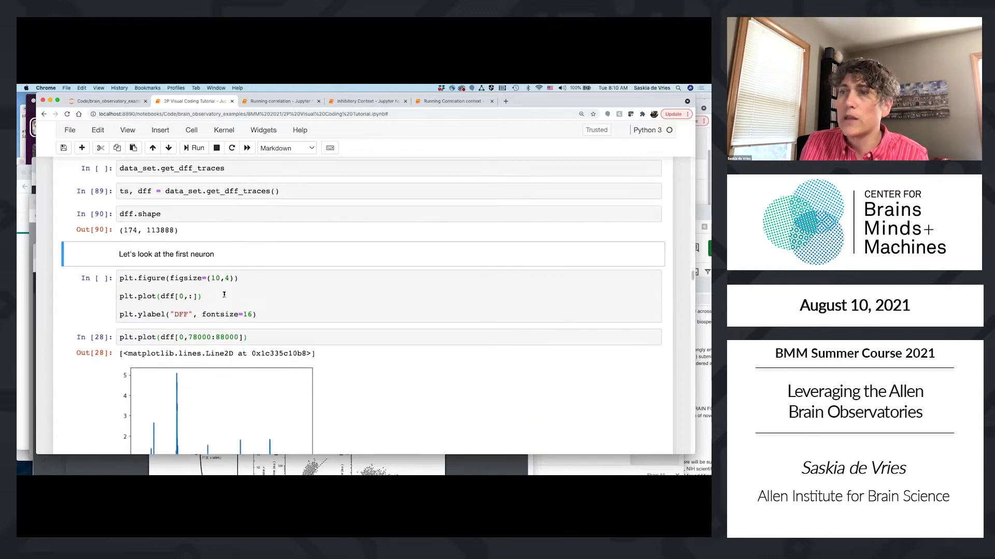
key("shift+Return")
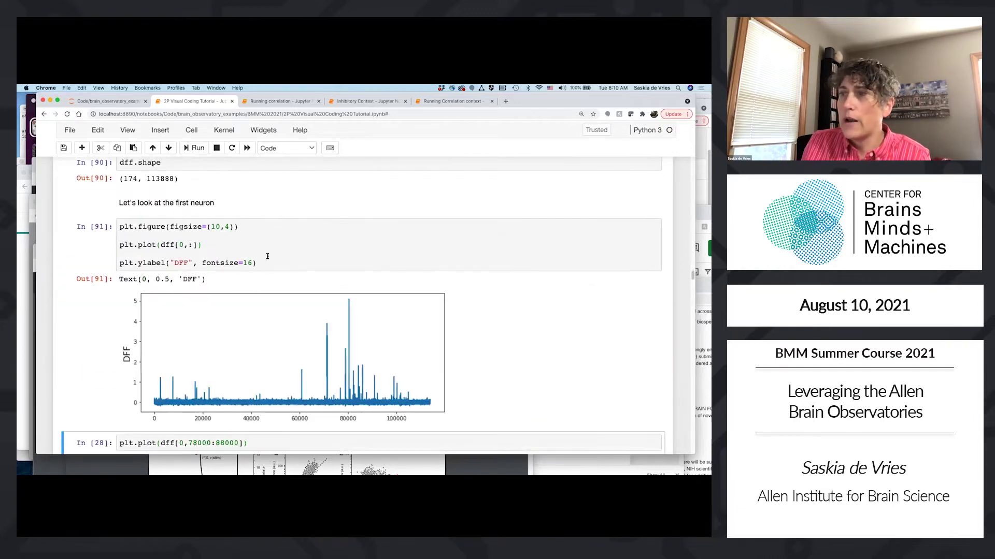
scroll(267, 256, "down", 2)
scroll(248, 260, "up", 2)
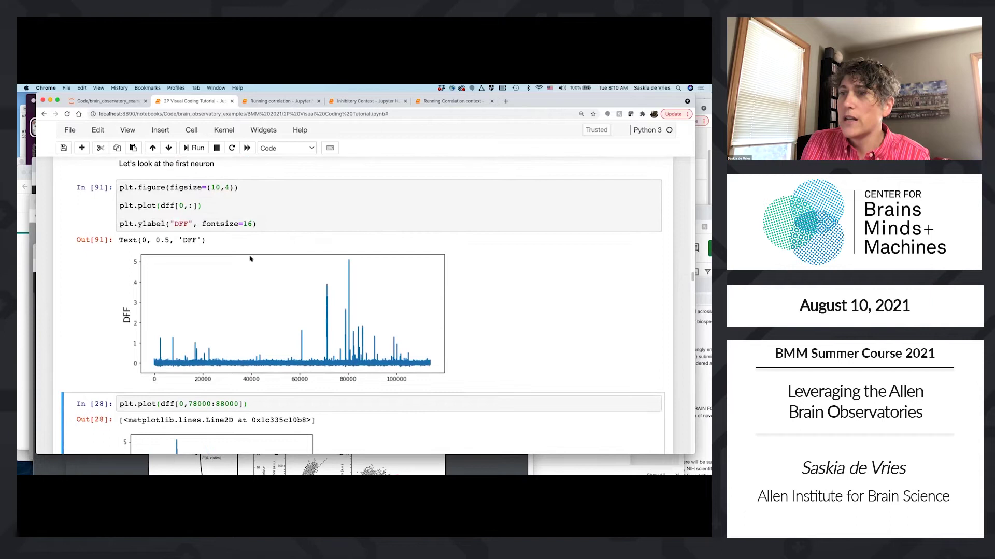
scroll(244, 333, "down", 1)
key("shift+Return")
scroll(362, 259, "down", 1)
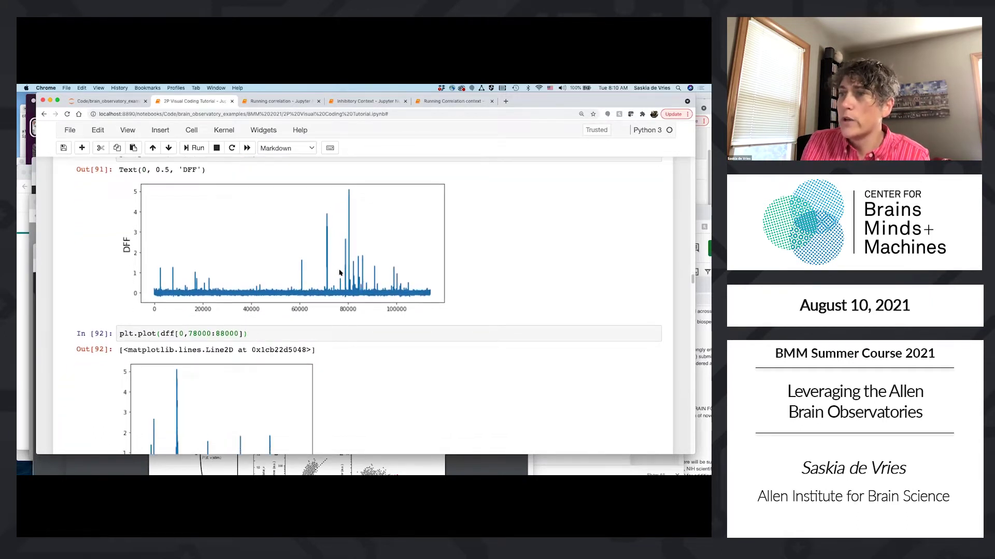
scroll(339, 273, "down", 3)
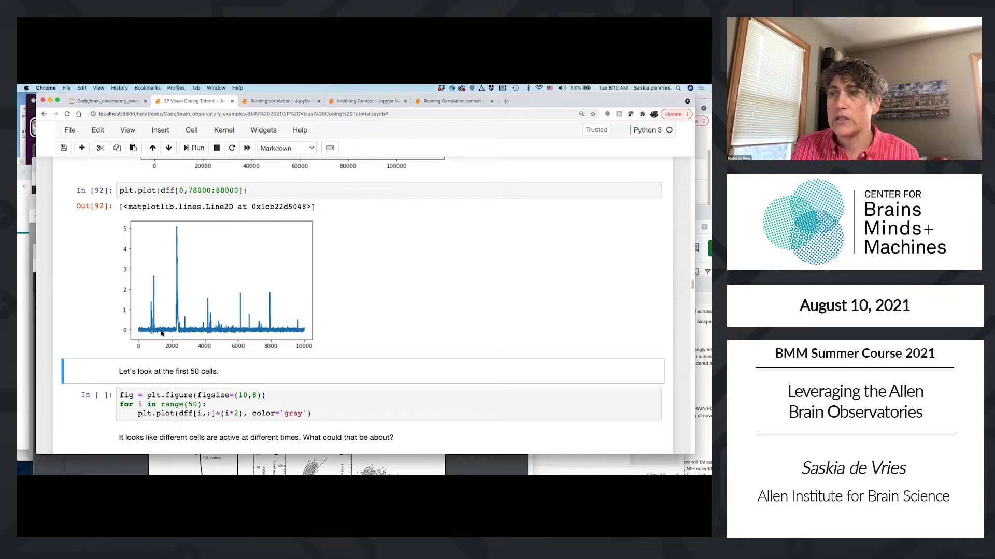
Plot the stacked DF/F traces of the first 50 cells
scroll(279, 388, "down", 3)
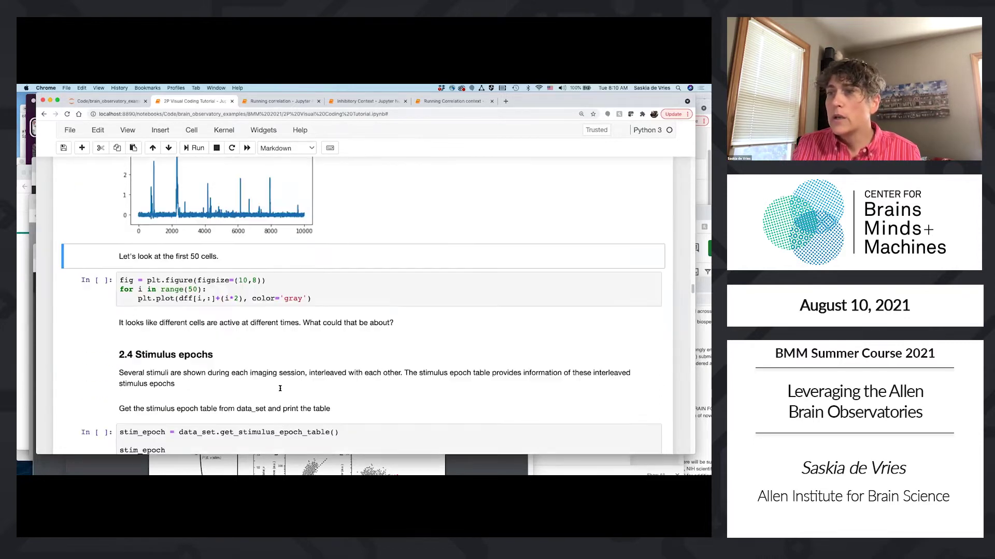
scroll(280, 389, "down", 1)
key("shift+Return")
key("shift+Return")
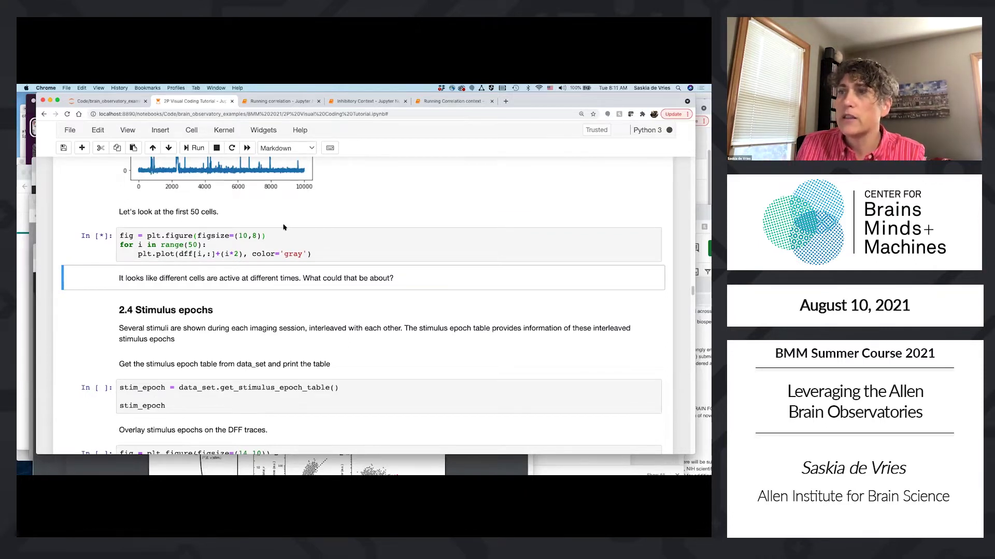
scroll(284, 228, "down", 3)
scroll(284, 229, "down", 1)
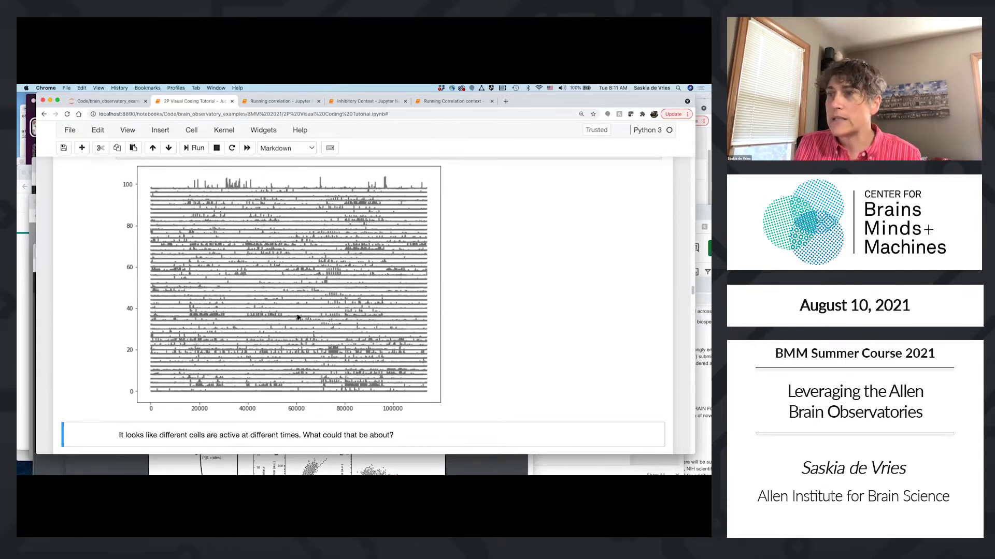
scroll(301, 315, "down", 2)
scroll(301, 316, "down", 6)
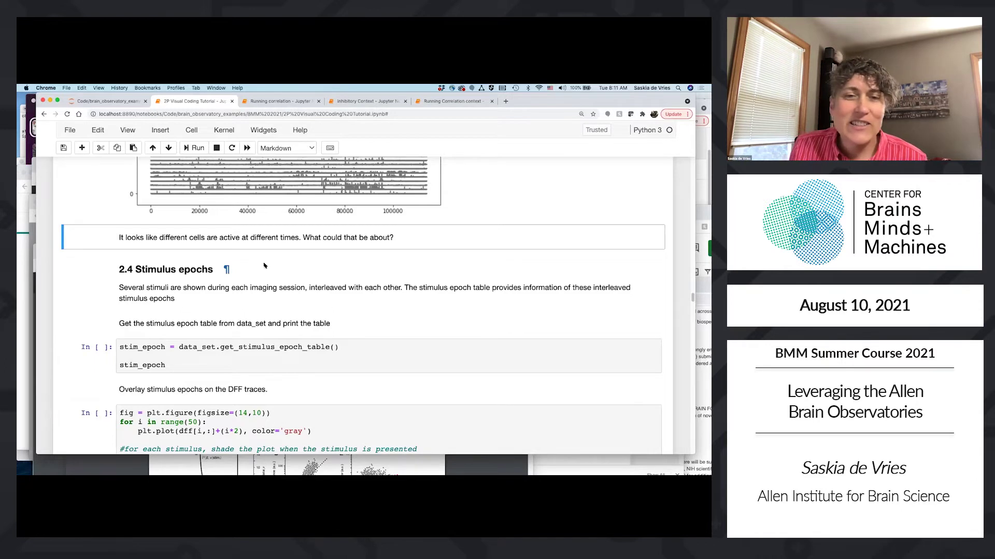
Print the stim_epoch table of eight epochs with their start and end frames
scroll(264, 266, "down", 3)
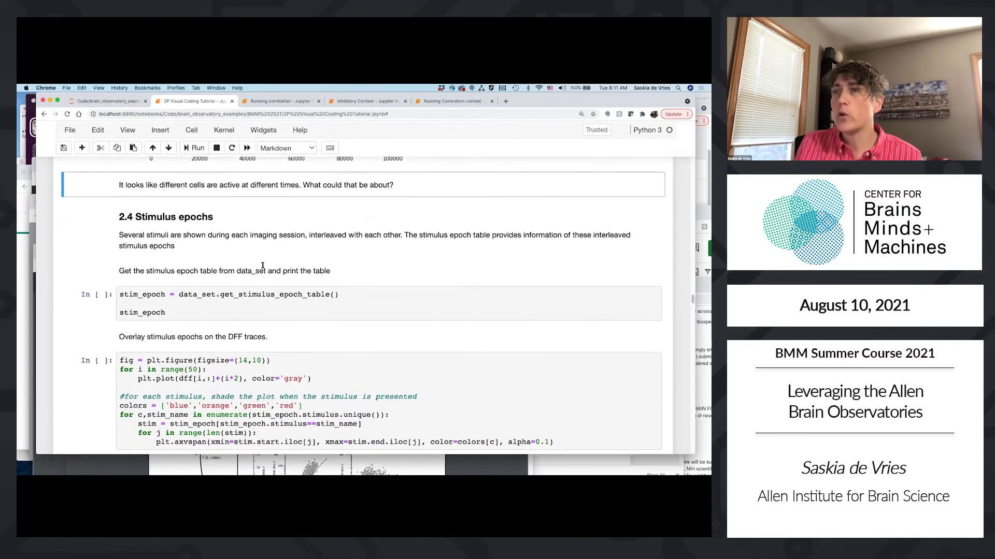
scroll(259, 270, "down", 2)
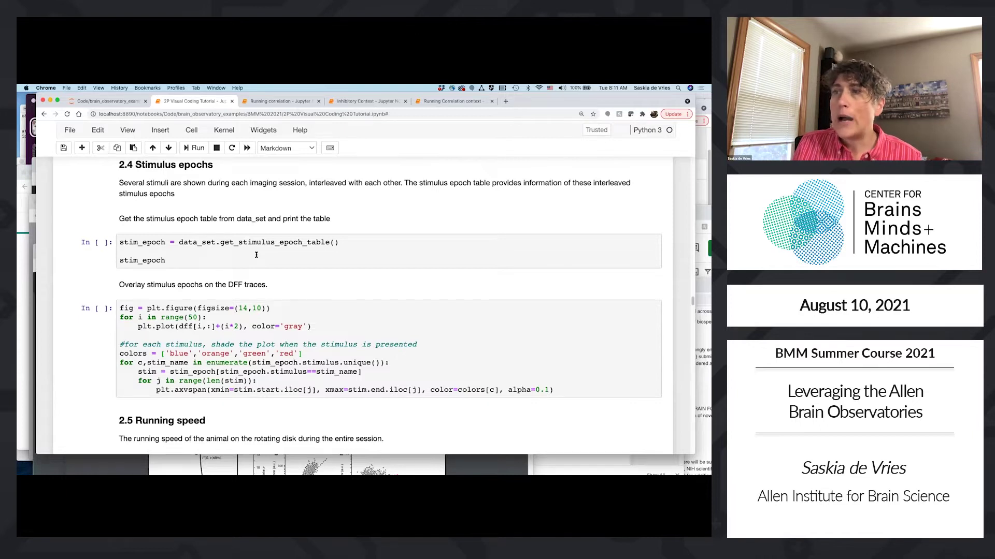
left_click(256, 254)
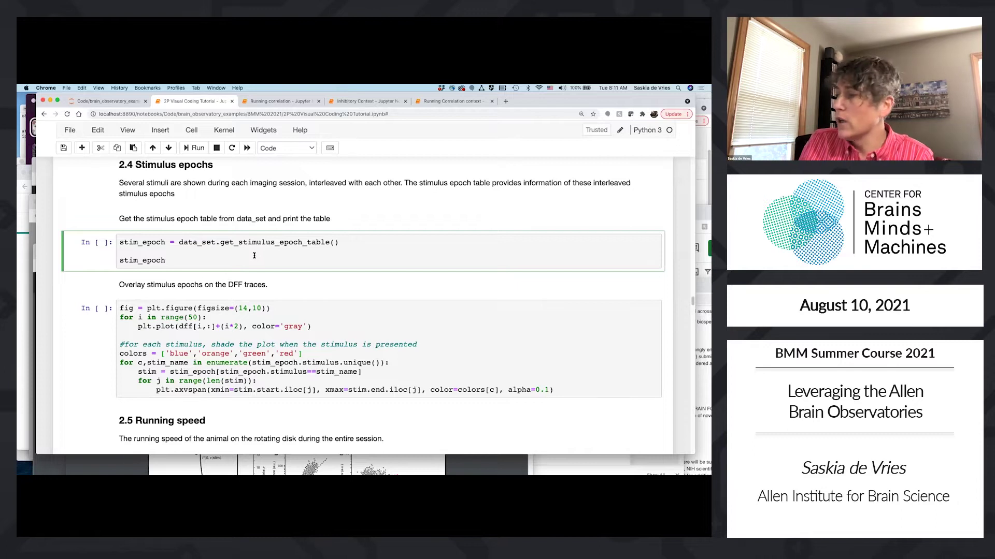
key("shift+Return")
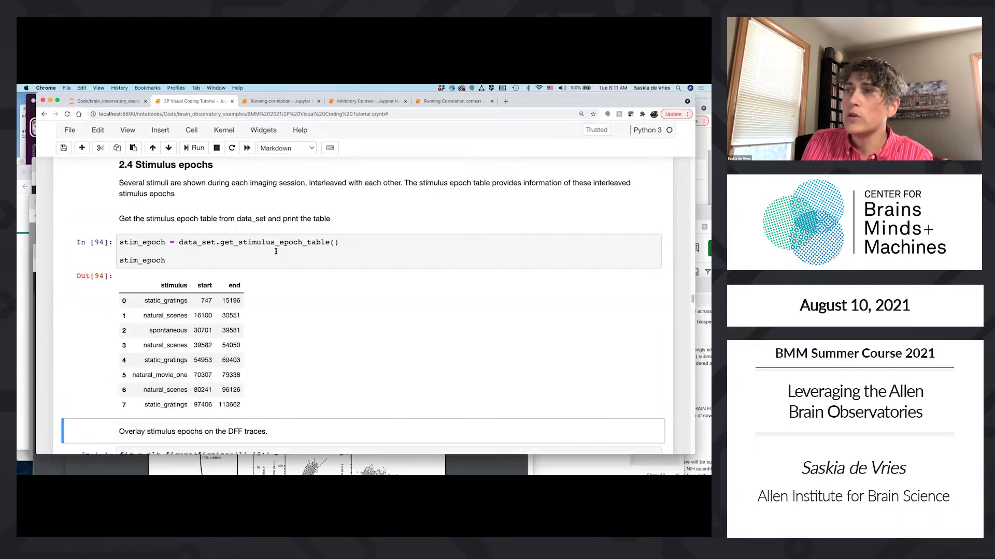
scroll(276, 251, "down", 4)
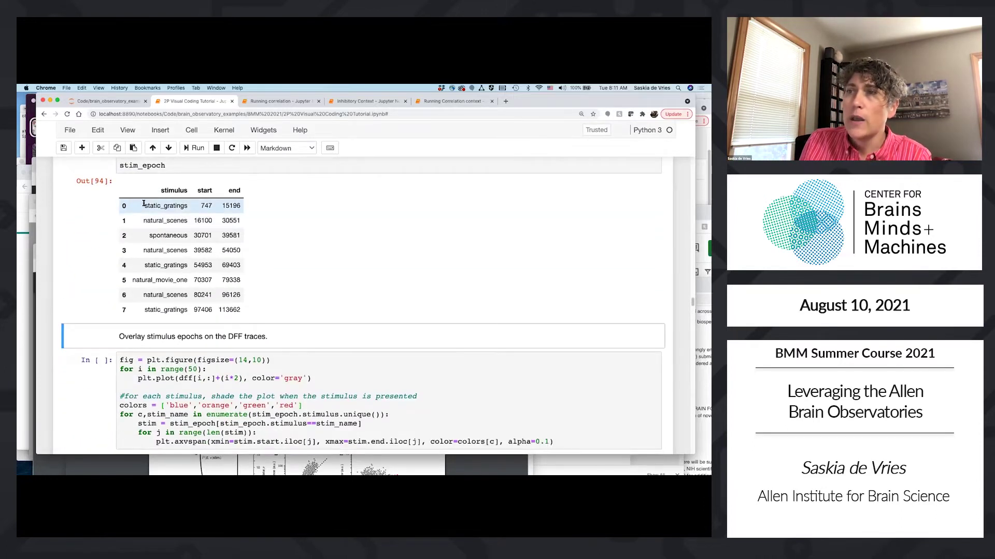
left_click_drag(144, 205, 188, 205)
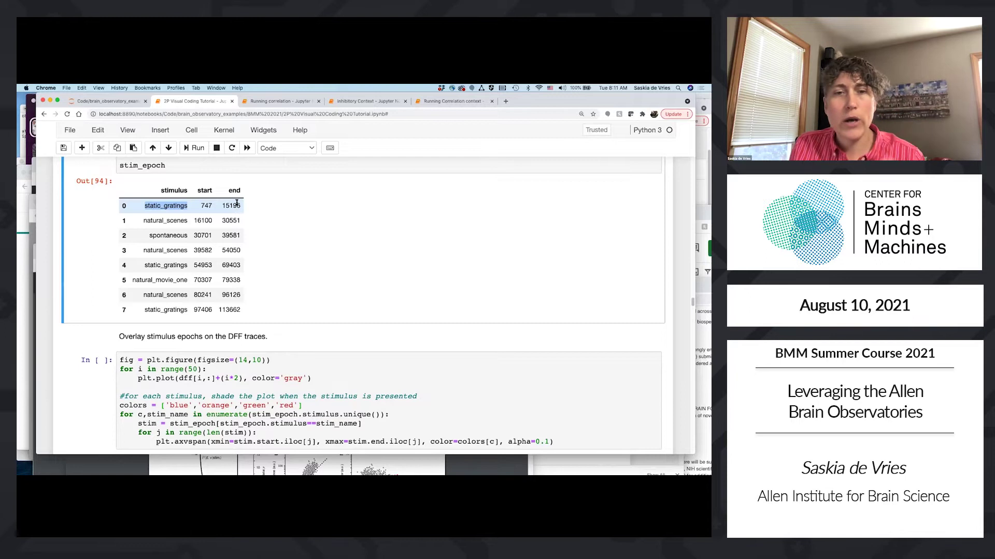
left_click(149, 250)
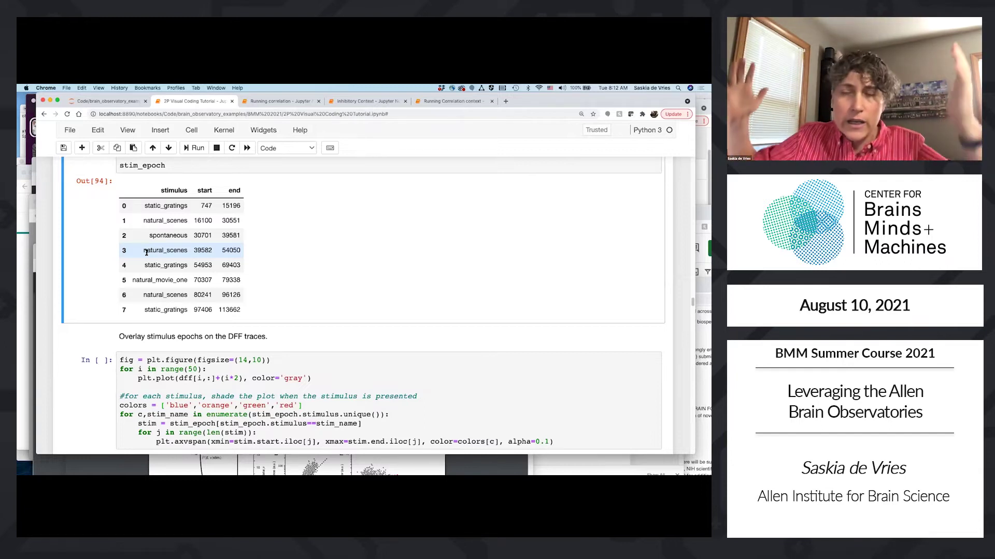
scroll(158, 239, "down", 1)
scroll(158, 239, "down", 1)
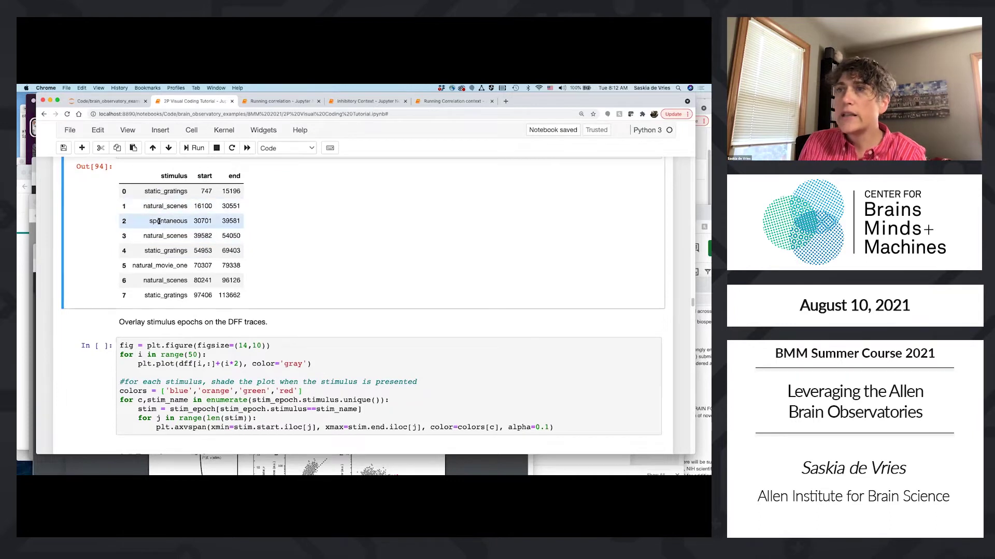
Shade each stimulus epoch in its own colour over the 50 cells' DF/F traces
scroll(185, 293, "down", 4)
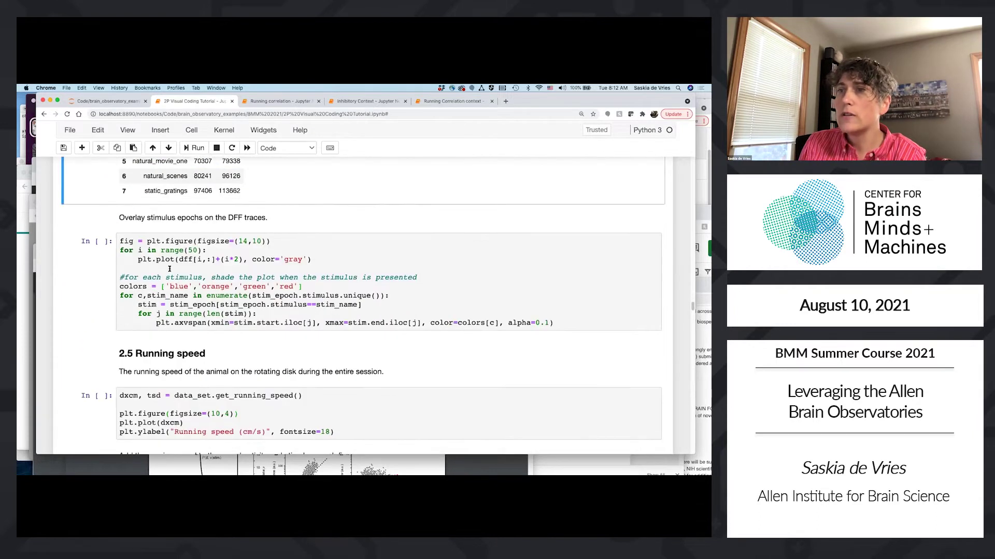
left_click(135, 269)
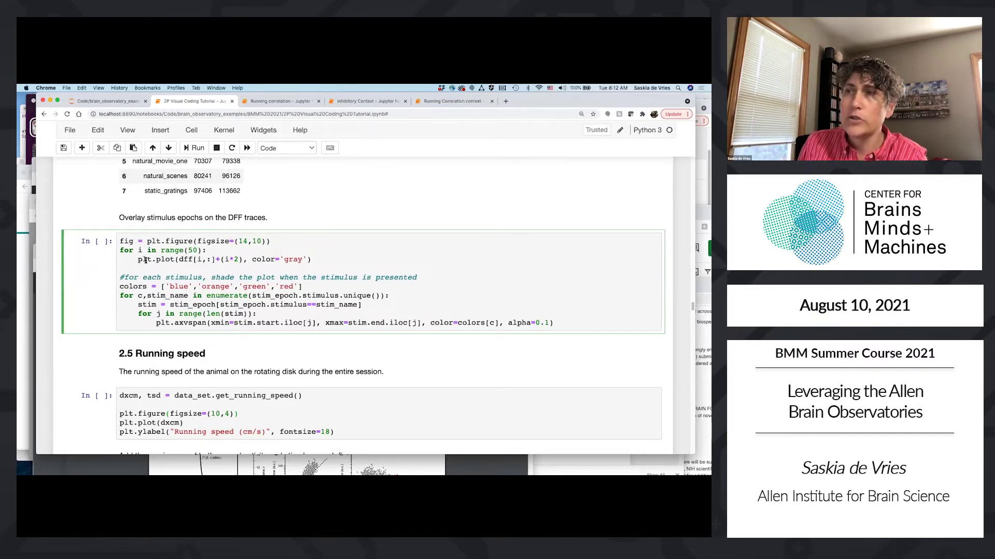
key("shift+Return")
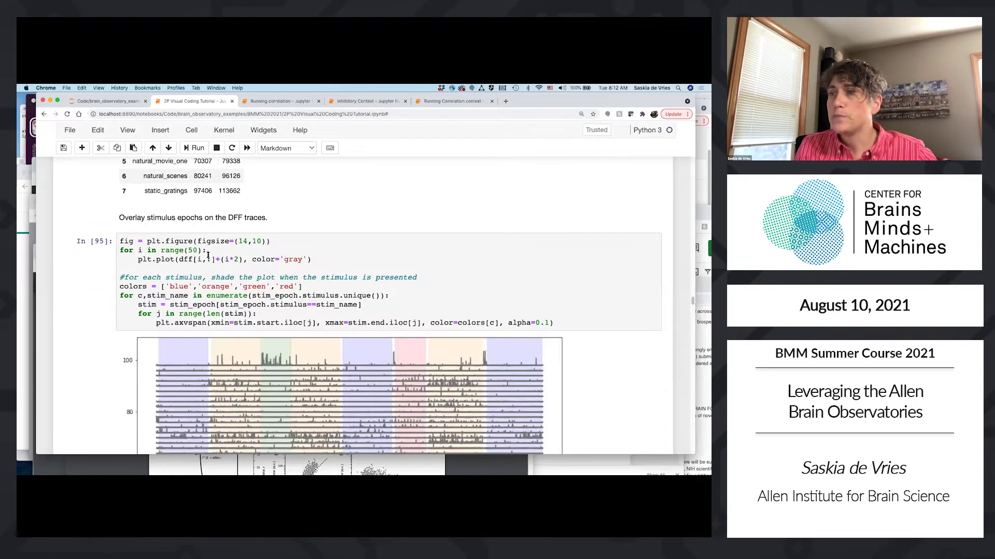
scroll(208, 255, "down", 5)
scroll(186, 257, "up", 1)
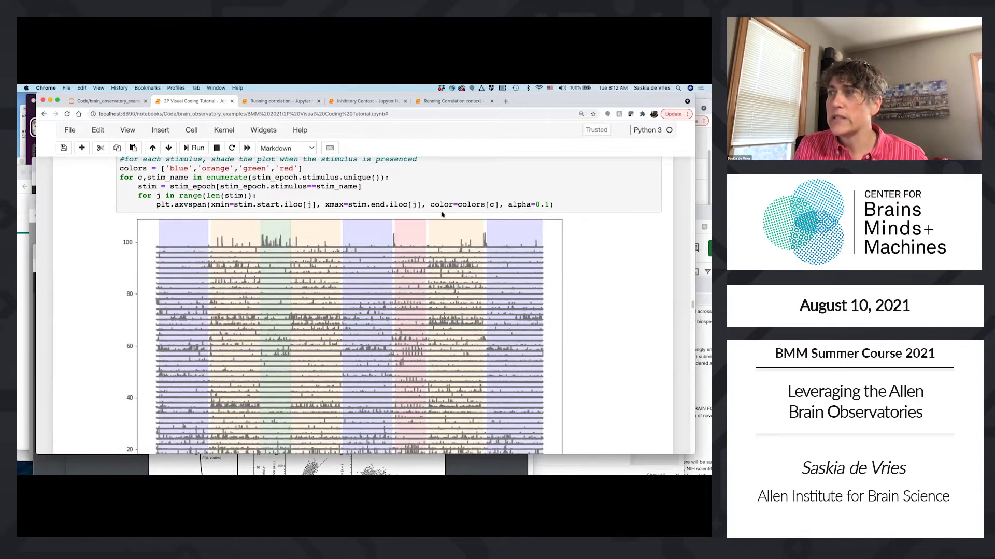
scroll(405, 236, "down", 3)
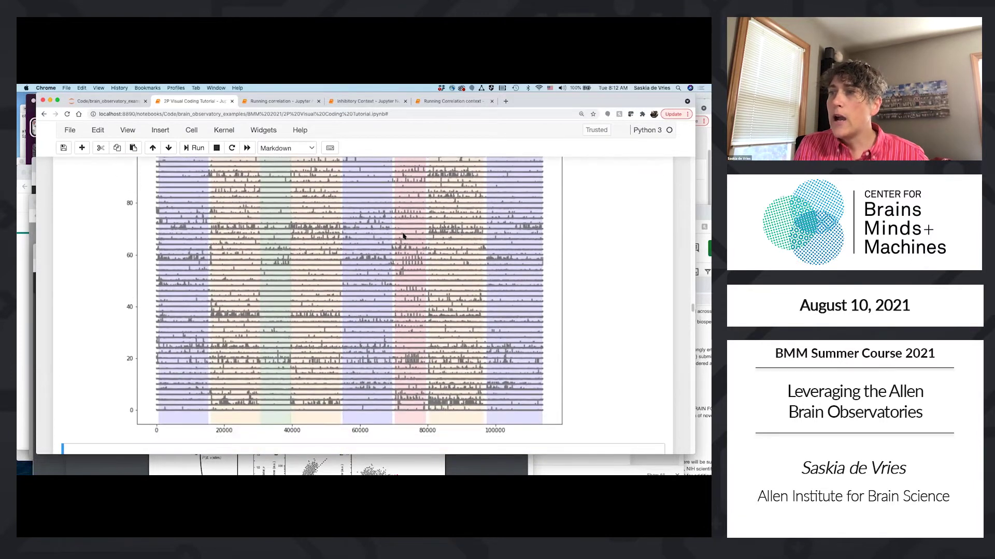
scroll(301, 269, "up", 1)
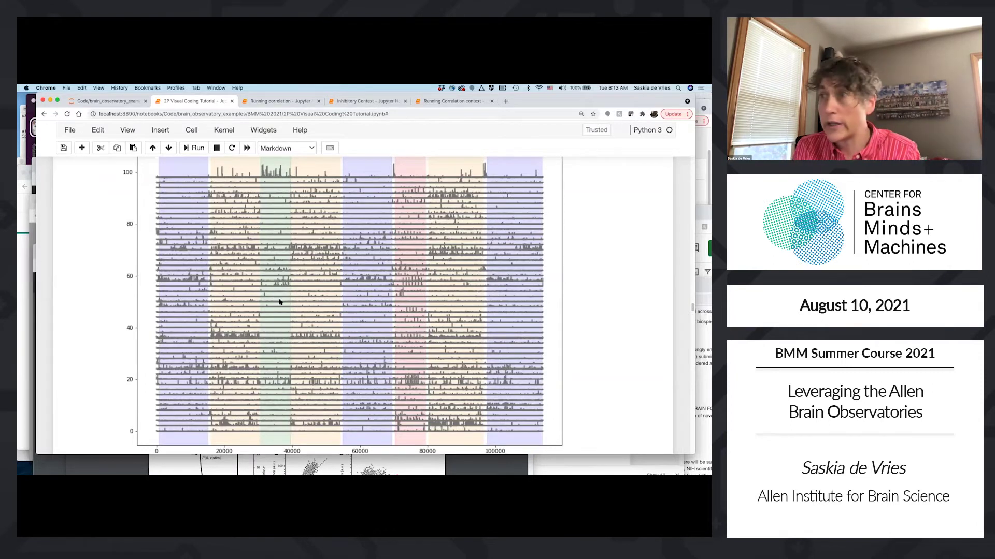
scroll(278, 302, "up", 3)
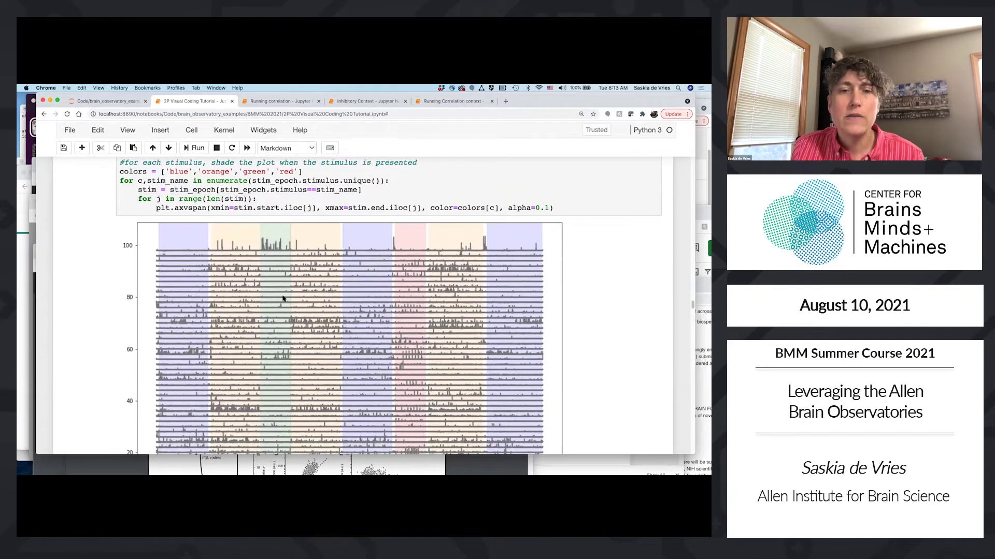
scroll(275, 301, "down", 3)
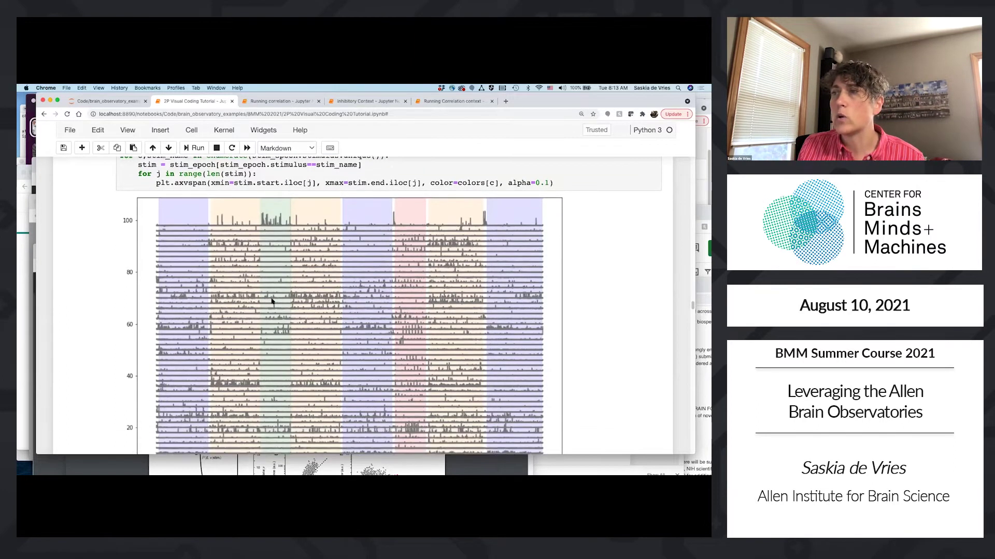
scroll(274, 300, "down", 8)
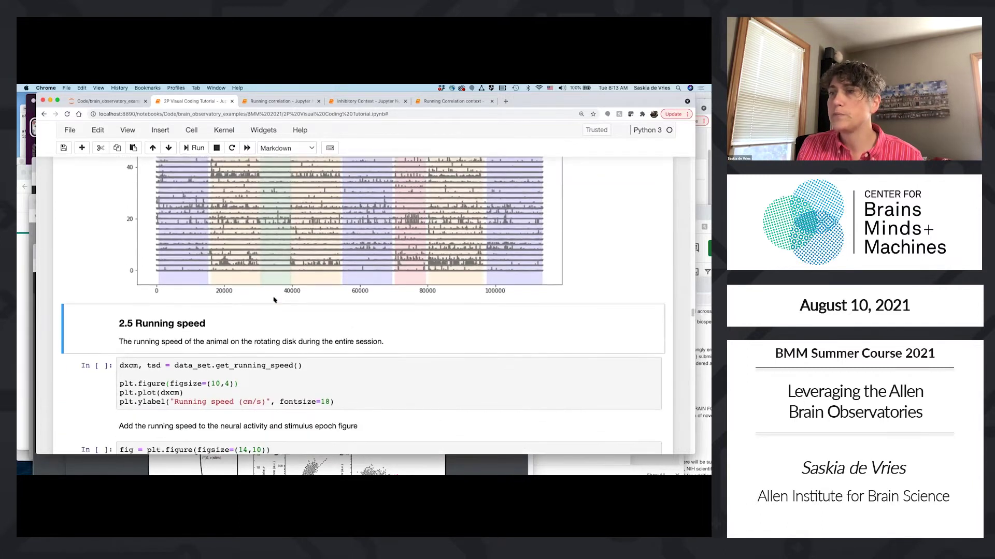
scroll(273, 297, "down", 3)
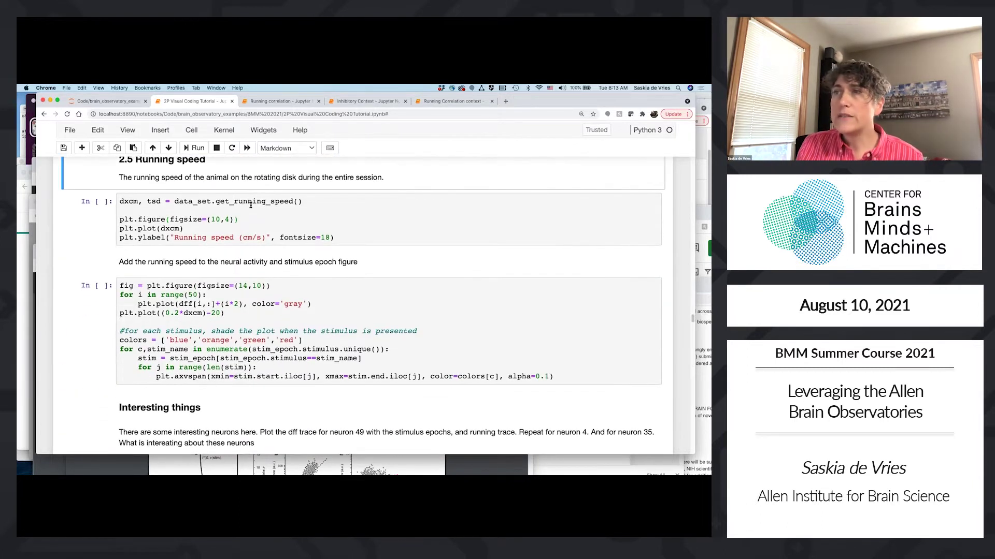
Plot the mouse's running speed on its own
left_click(243, 211)
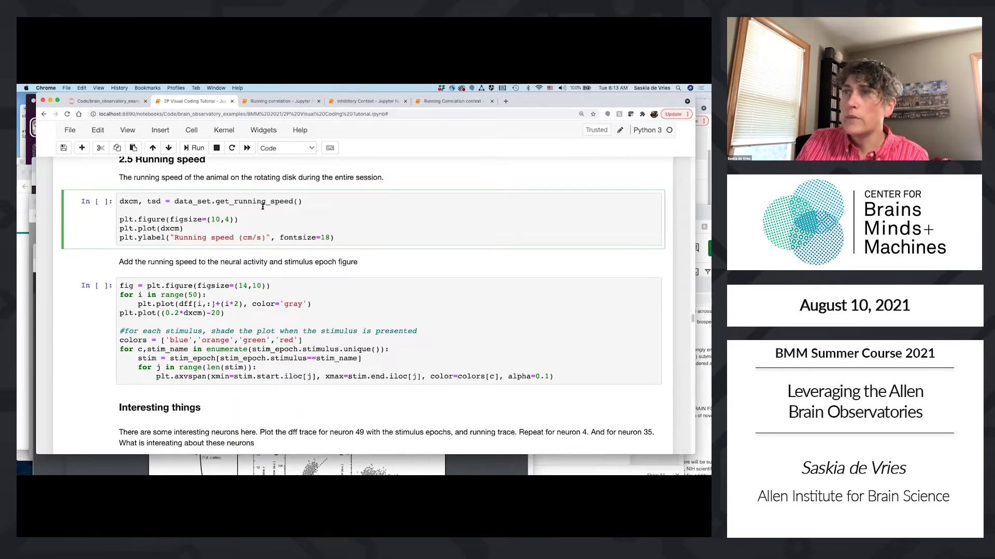
key("shift+Return")
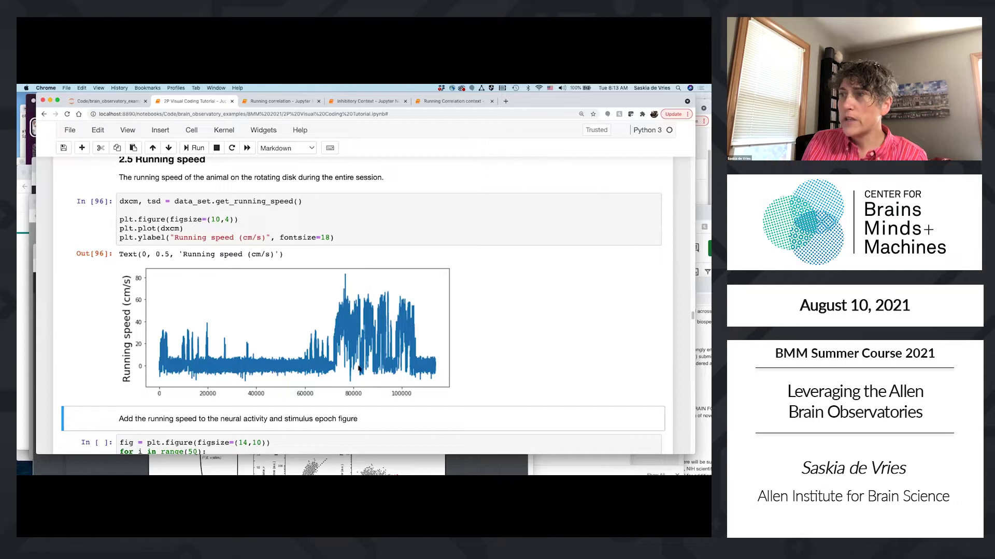
scroll(359, 318, "down", 3)
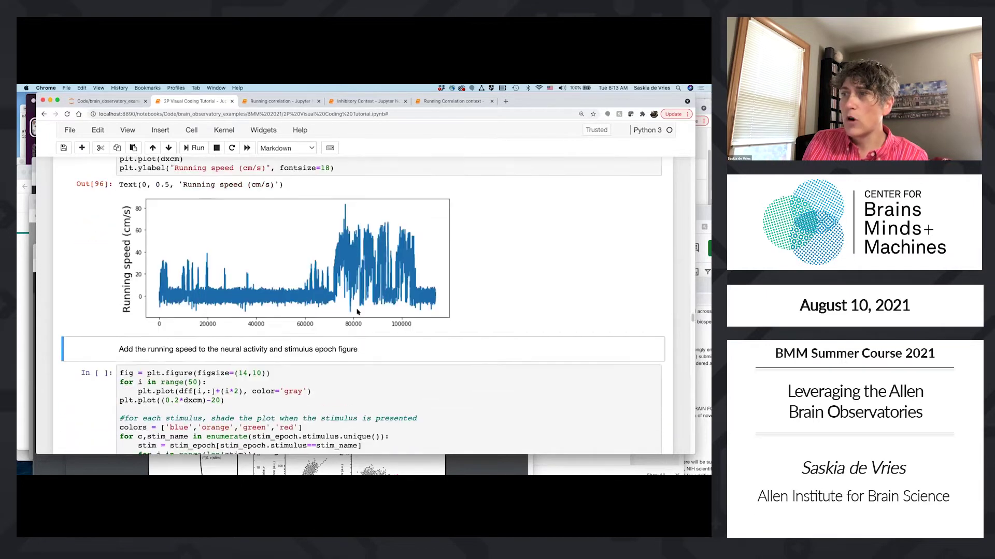
scroll(345, 298, "down", 3)
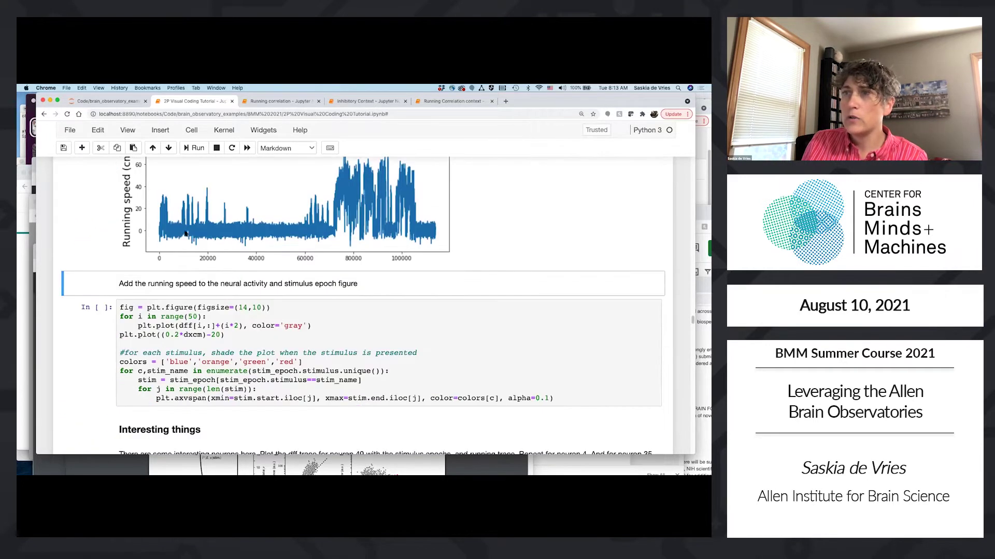
Add the running speed trace beneath the epoch-shaded DF/F traces figure
left_click(271, 316)
key("shift+Return")
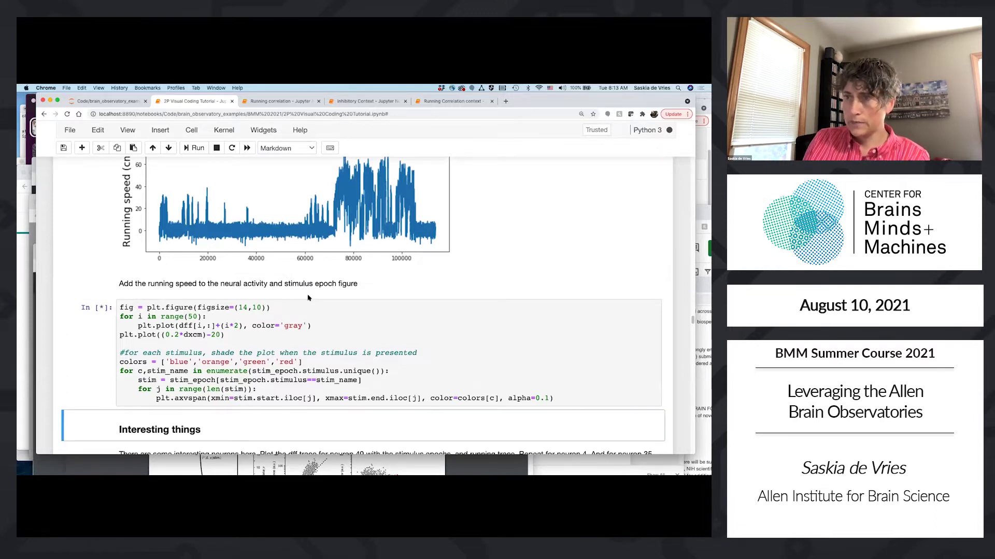
scroll(309, 287, "down", 3)
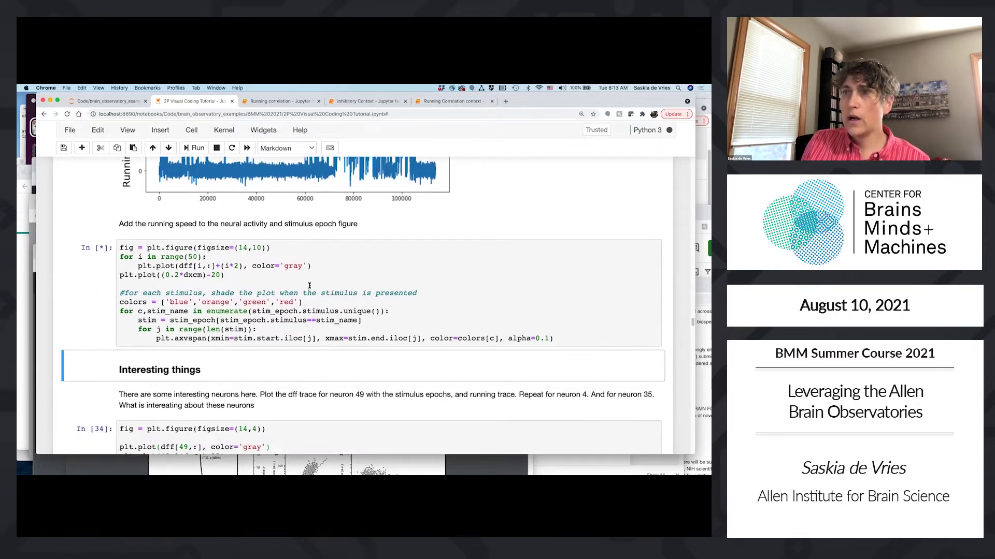
scroll(309, 286, "down", 1)
scroll(309, 286, "down", 7)
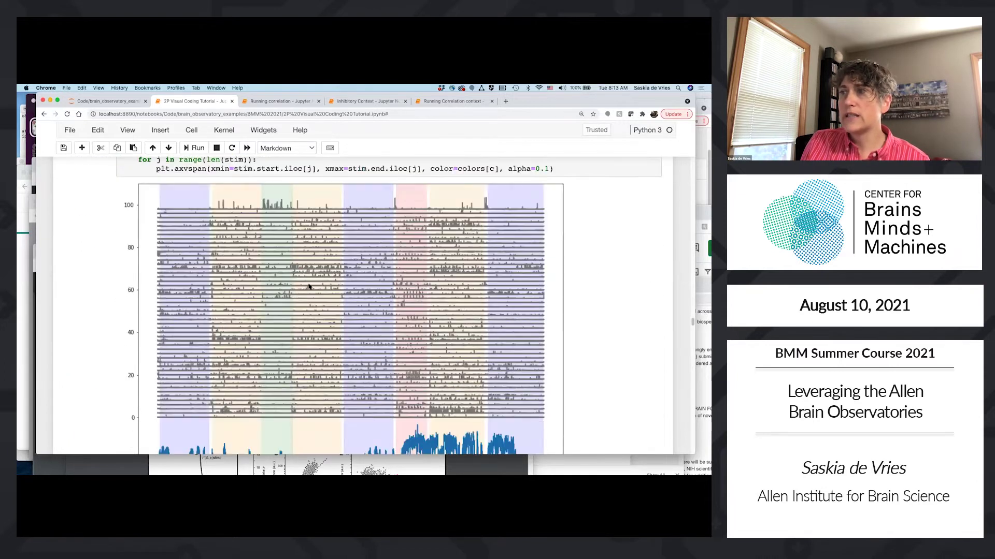
scroll(309, 286, "down", 3)
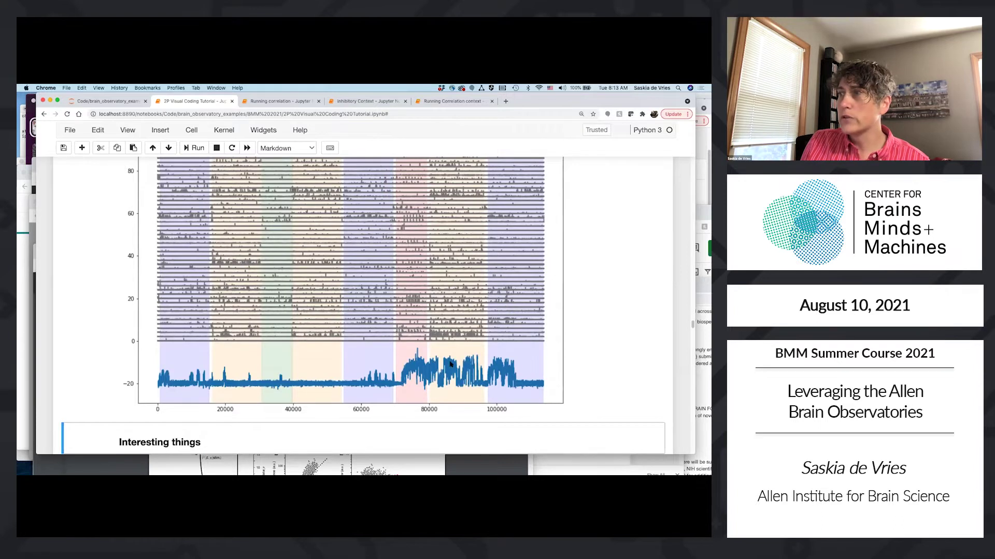
scroll(445, 363, "up", 1)
scroll(429, 363, "up", 1)
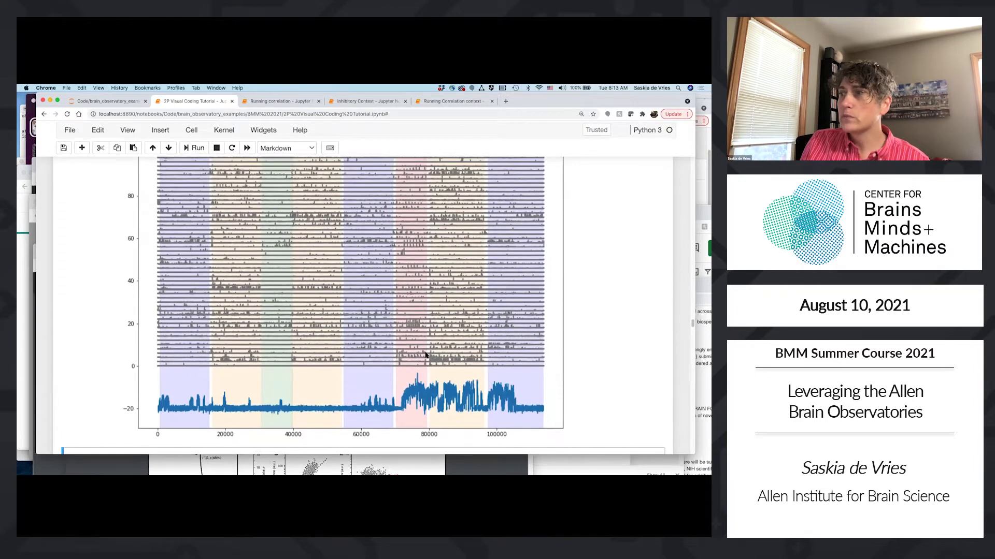
scroll(425, 355, "down", 4)
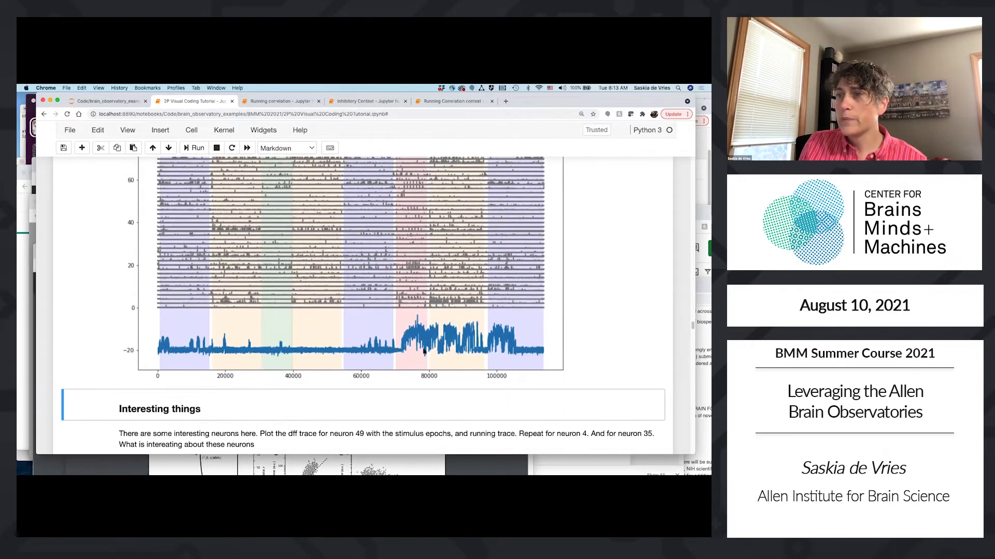
scroll(367, 290, "up", 5)
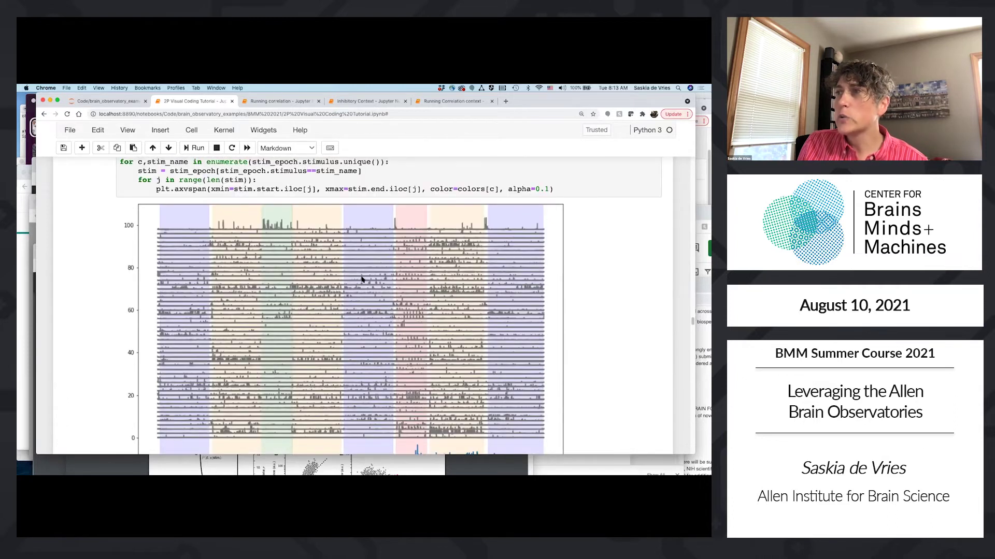
scroll(321, 274, "down", 10)
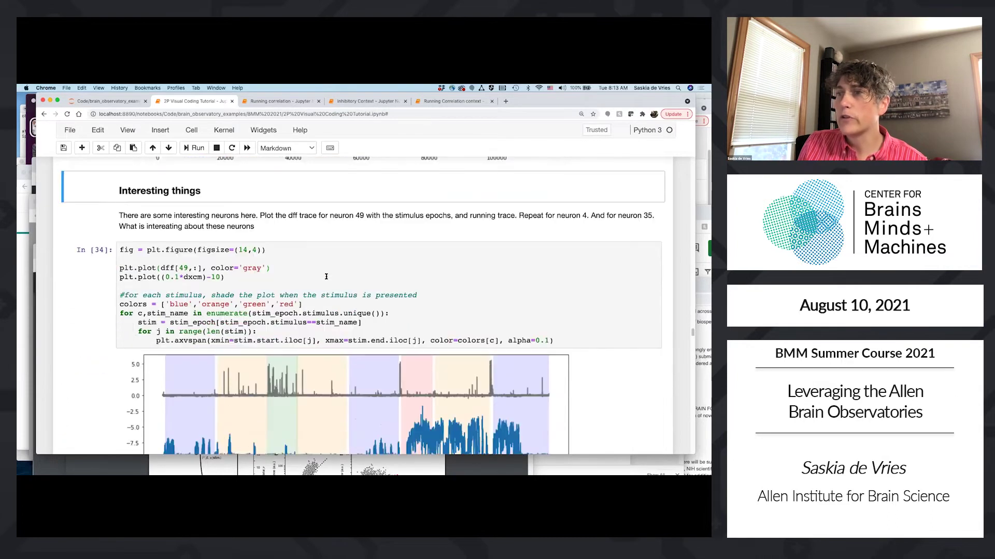
scroll(326, 276, "down", 4)
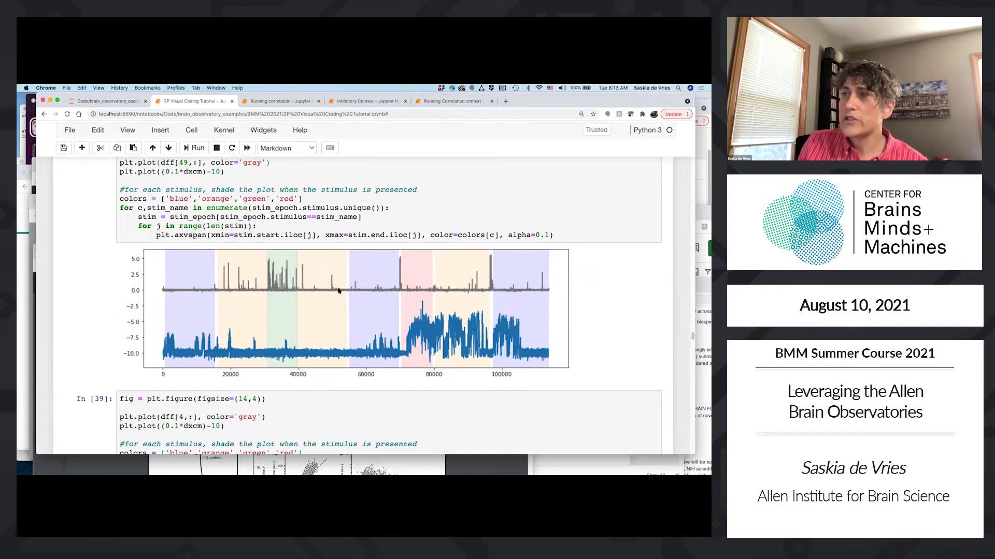
scroll(343, 286, "up", 10)
scroll(340, 286, "up", 1)
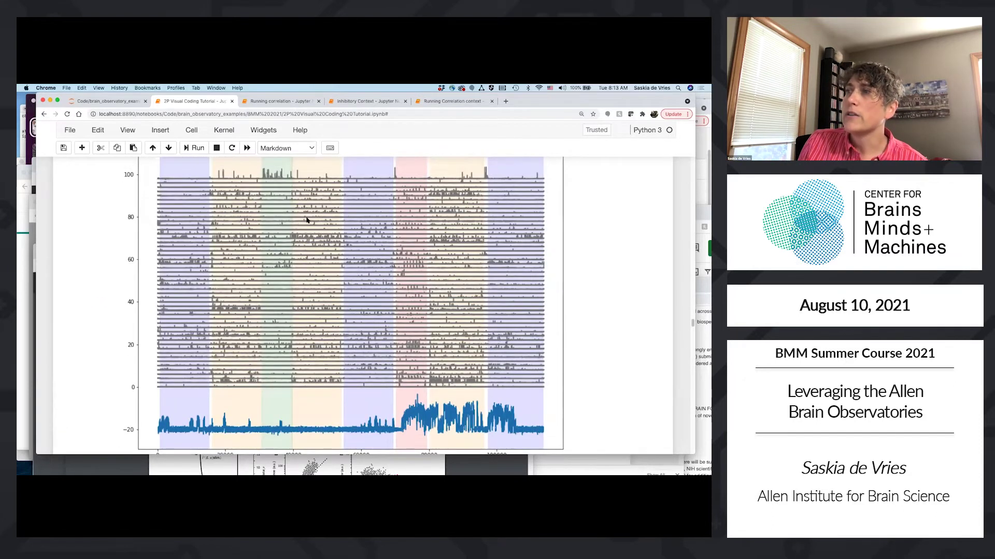
scroll(309, 293, "down", 15)
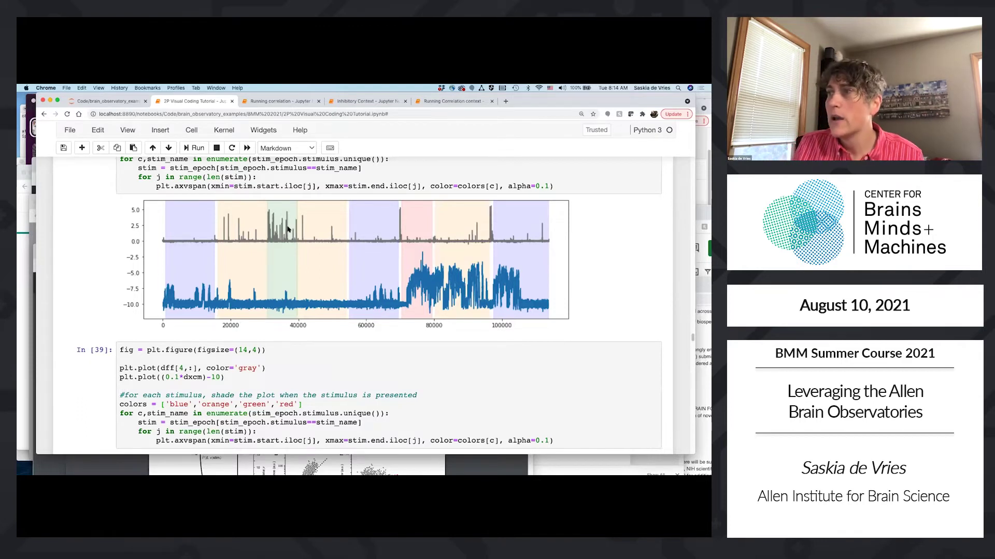
scroll(288, 229, "down", 1)
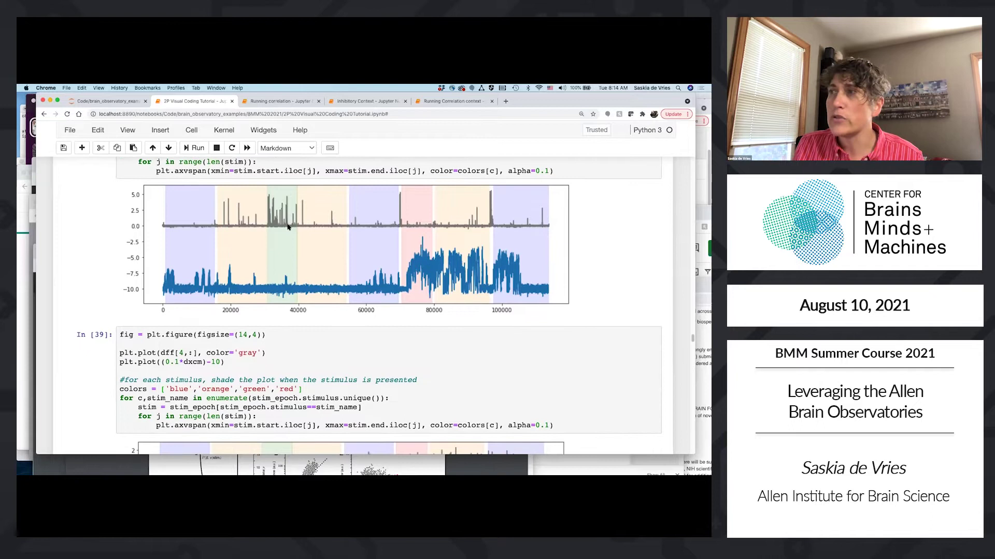
scroll(288, 227, "down", 3)
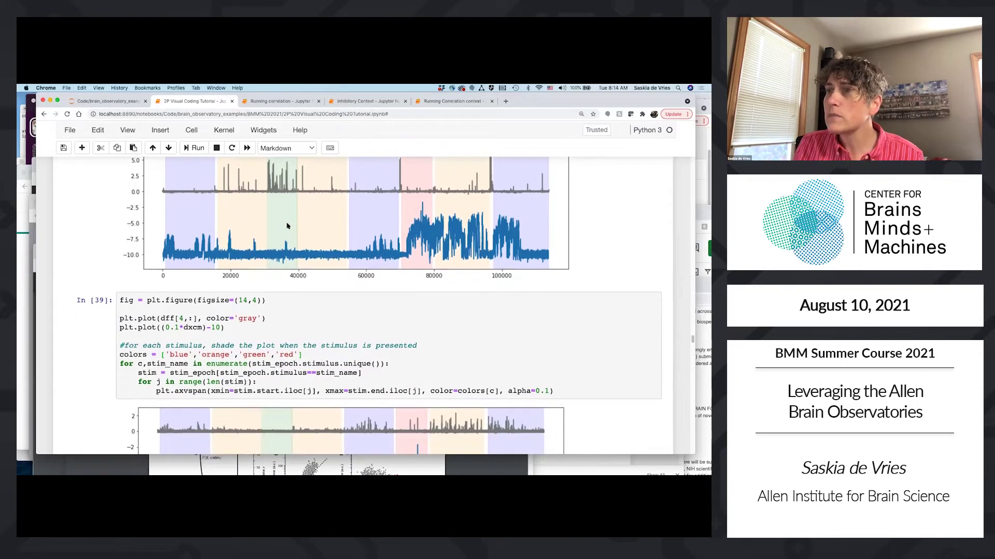
scroll(287, 226, "down", 8)
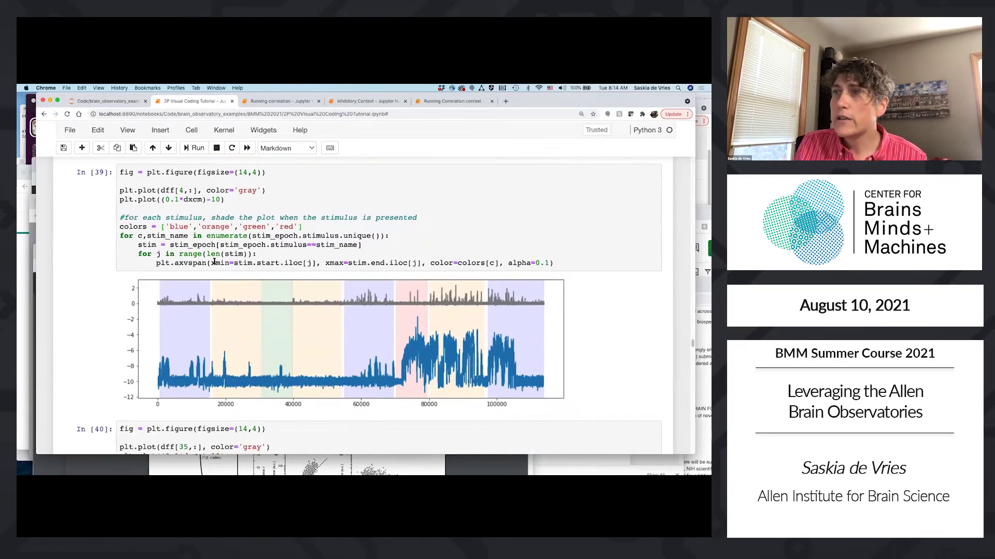
scroll(254, 202, "down", 1)
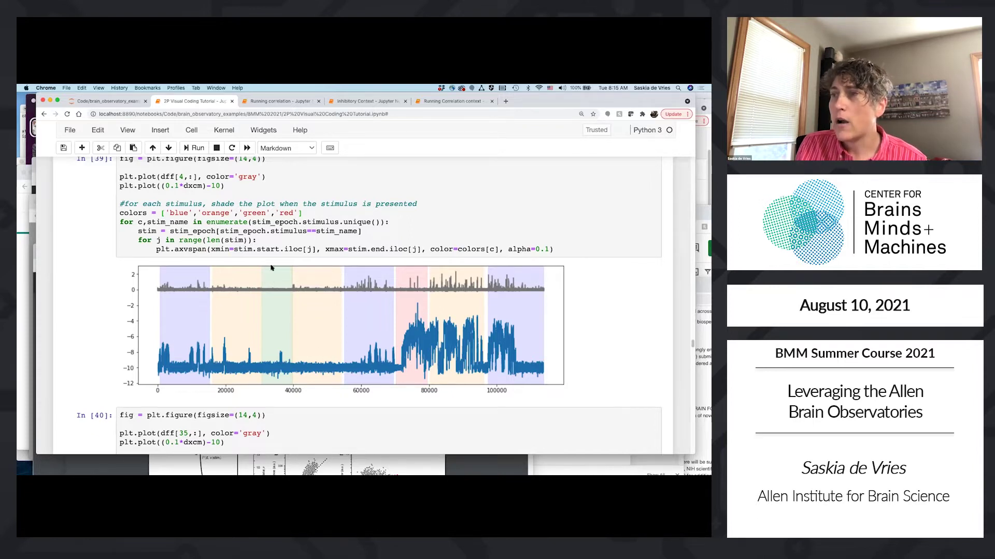
scroll(271, 267, "down", 5)
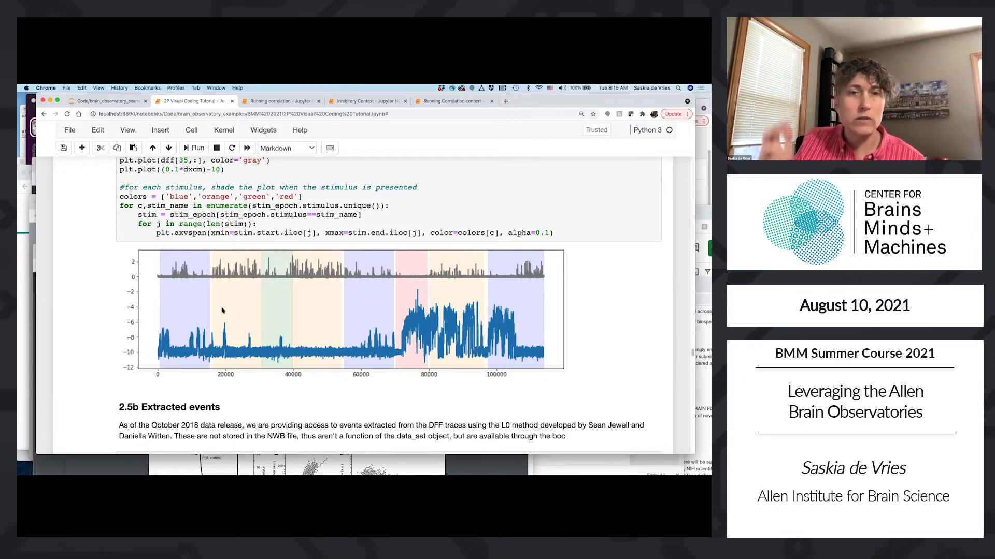
scroll(191, 301, "up", 3)
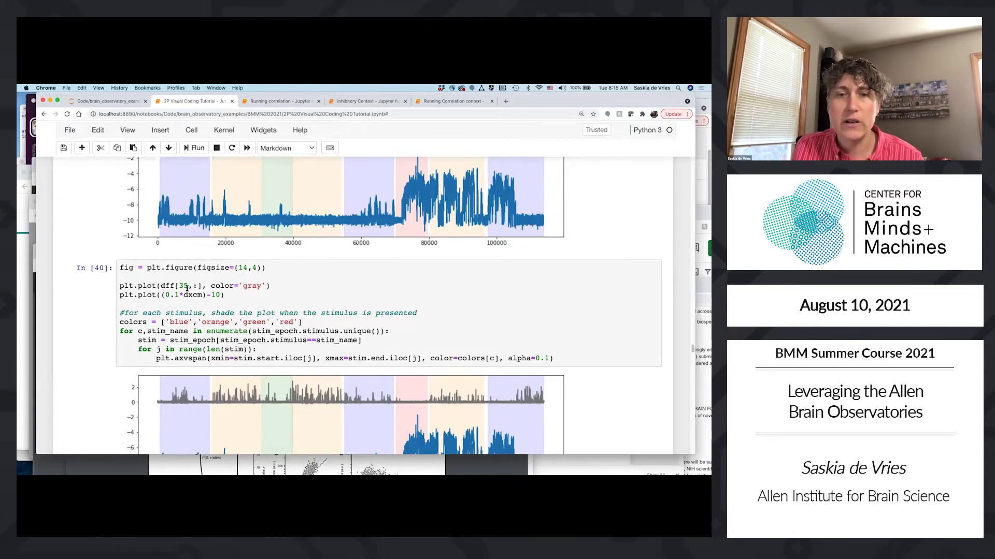
scroll(289, 275, "down", 8)
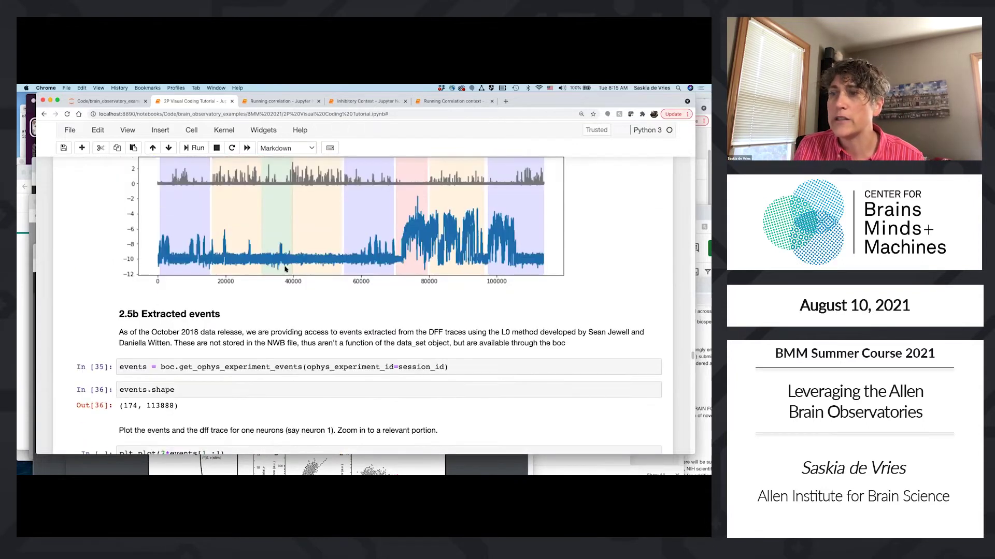
scroll(269, 230, "up", 2)
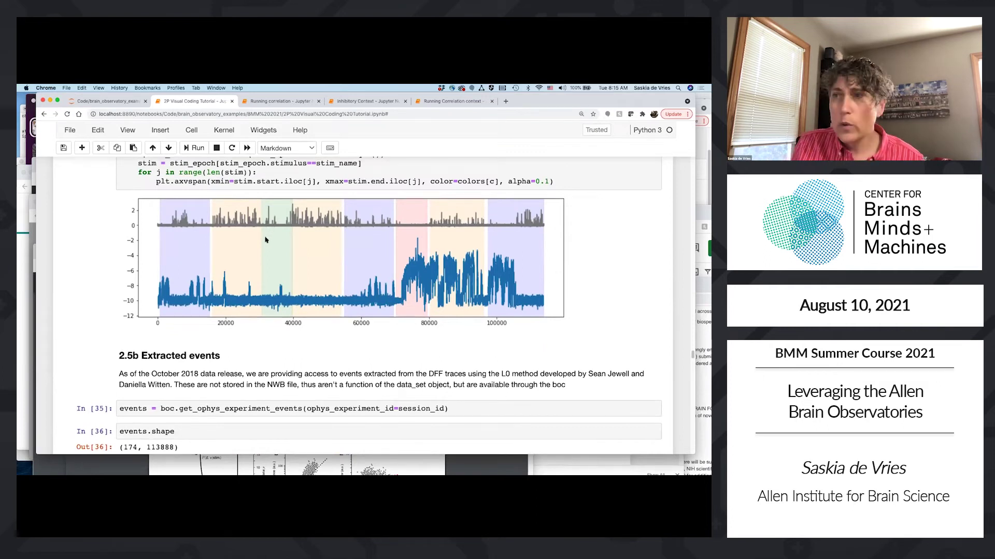
scroll(267, 235, "down", 4)
scroll(265, 241, "down", 2)
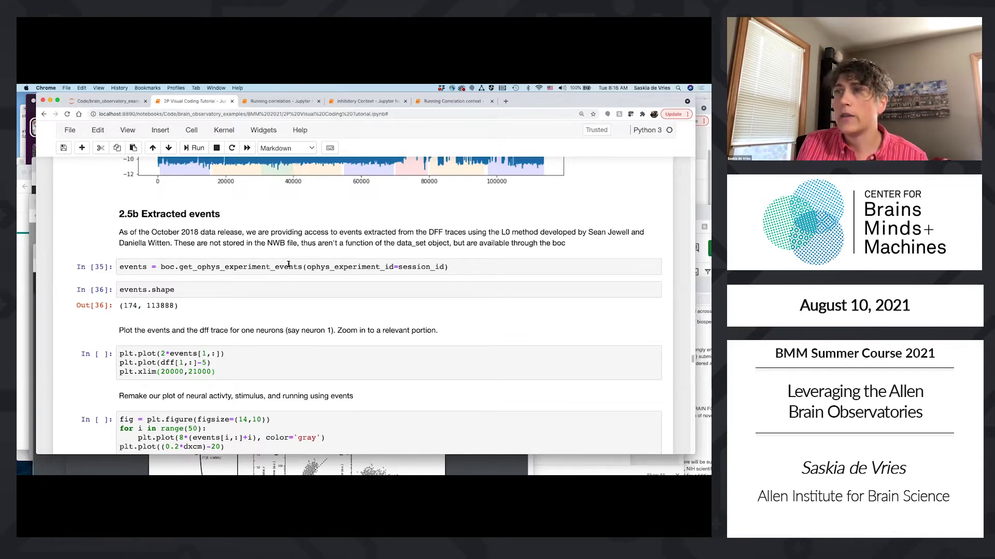
double_click(167, 267)
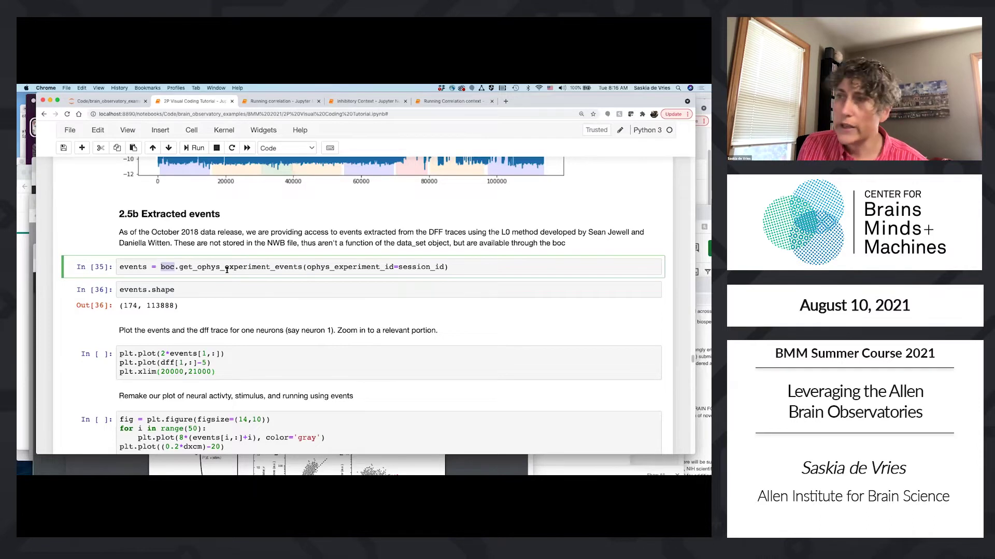
Reload the extracted events and confirm their shape is (174, 113888)
double_click(411, 267)
left_click(337, 266)
key("shift+Return")
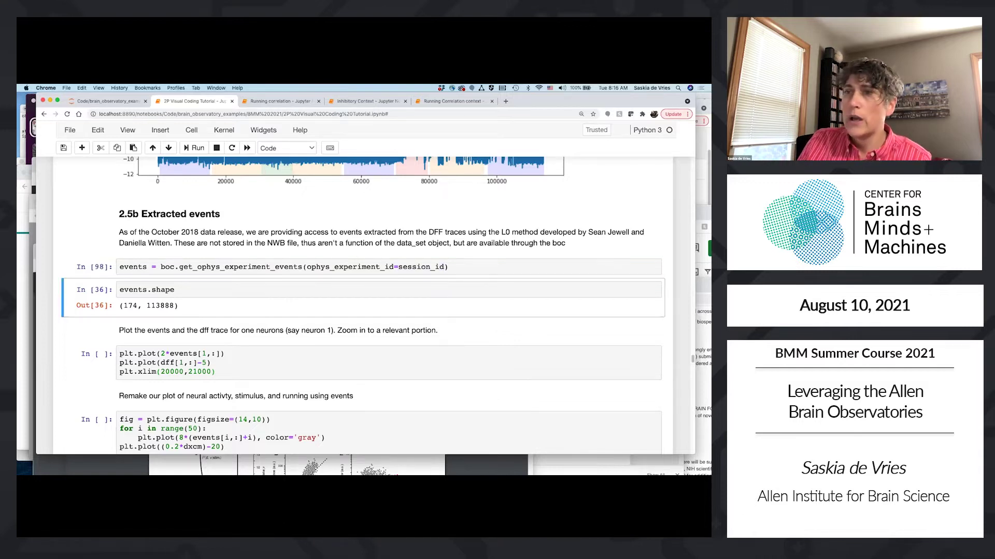
key("shift+Return")
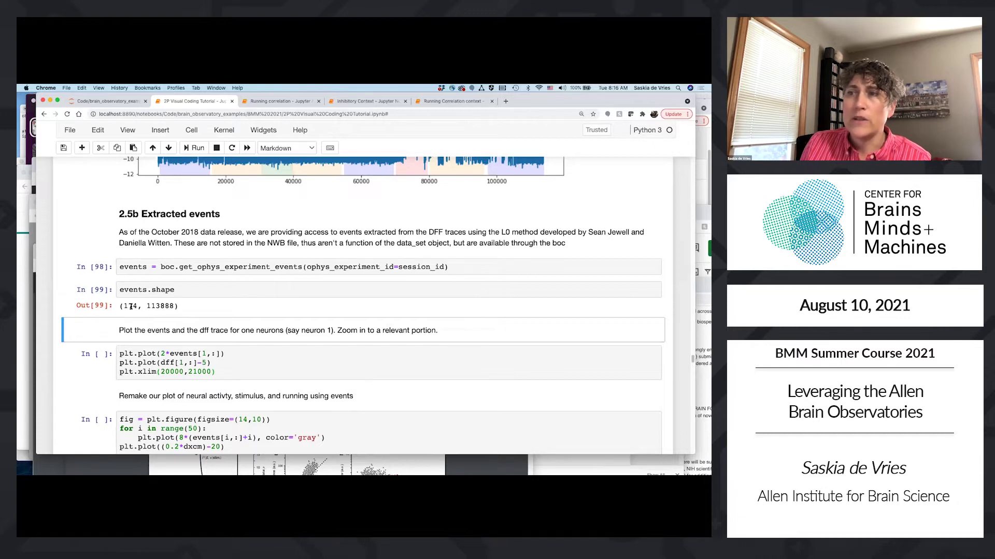
scroll(159, 308, "down", 1)
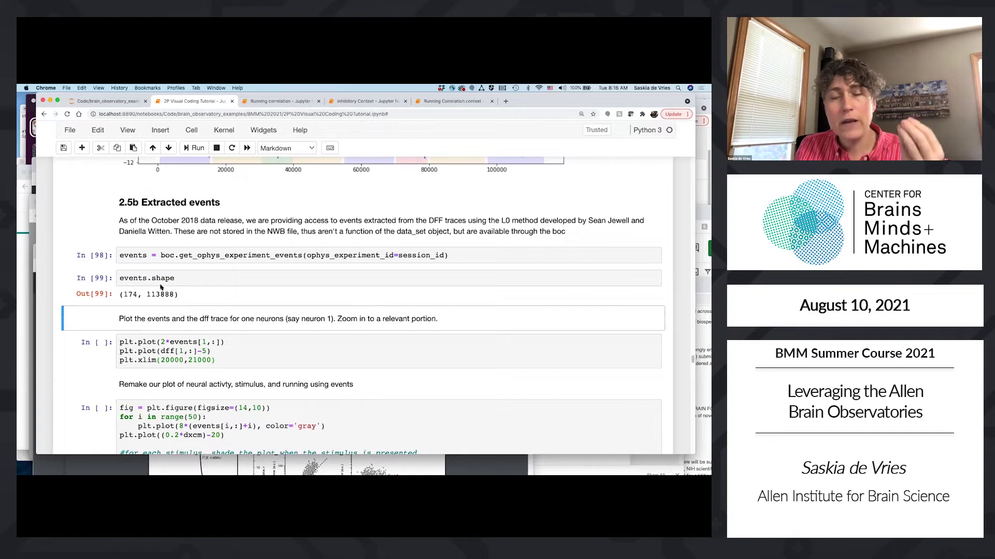
scroll(207, 311, "down", 1)
Plot neuron 1's events against its DF/F trace over frames 20000–21000
left_click(271, 340)
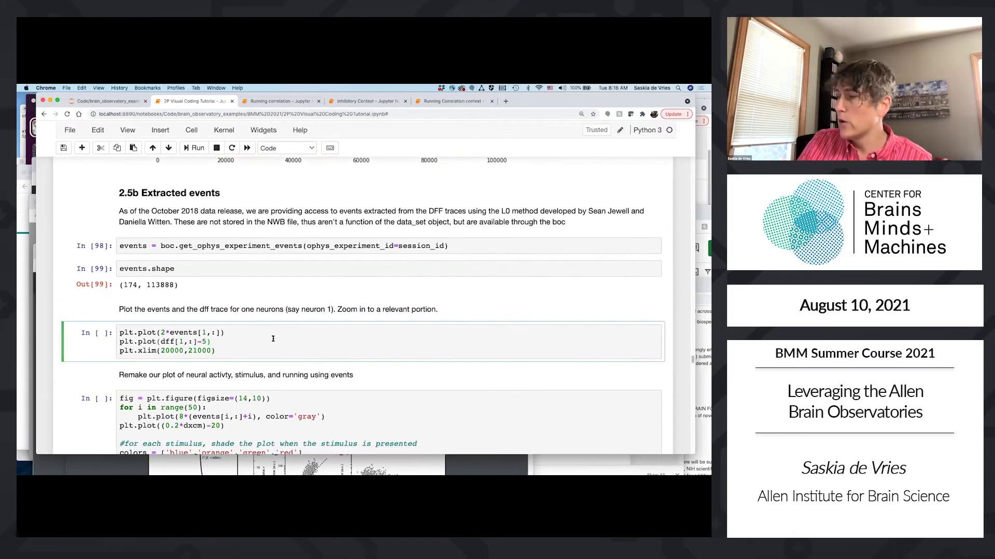
key("shift+Return")
scroll(301, 302, "down", 5)
scroll(300, 303, "down", 5)
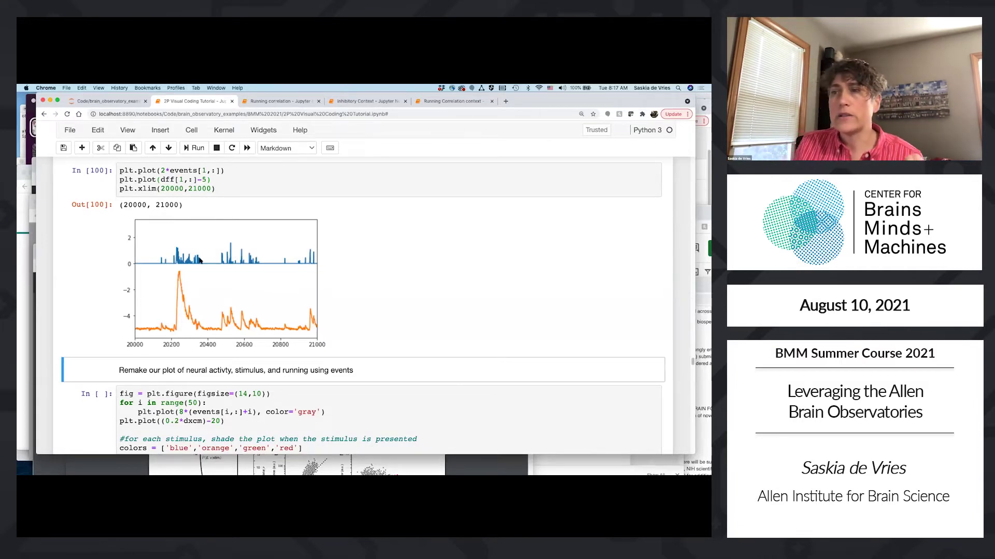
scroll(227, 259, "down", 3)
scroll(227, 259, "down", 3)
left_click(227, 259)
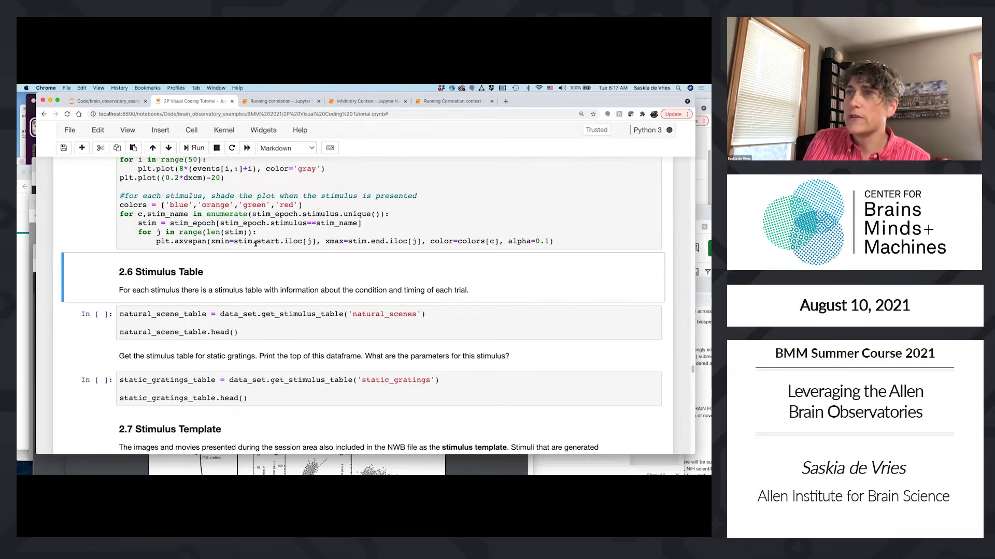
scroll(256, 249, "down", 5)
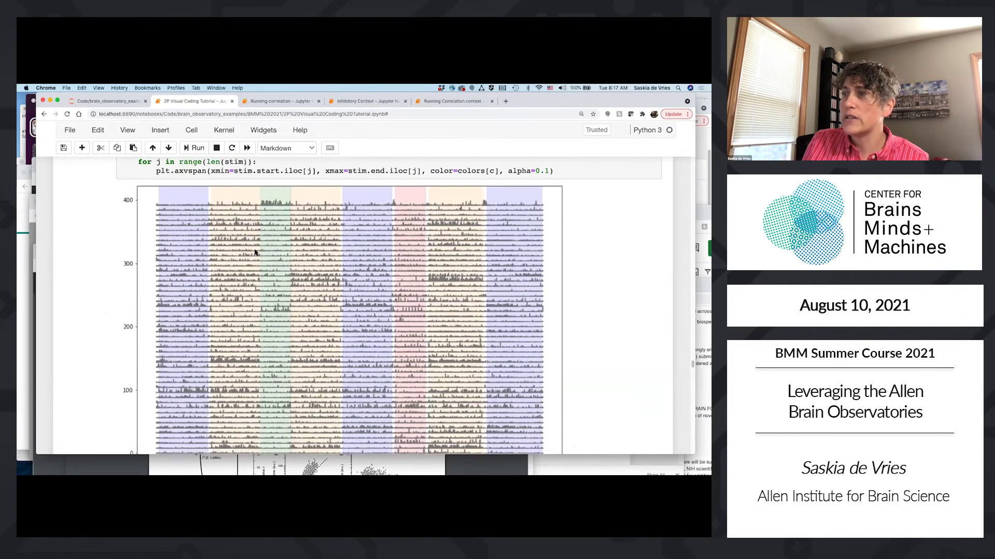
scroll(252, 254, "up", 1)
scroll(249, 275, "up", 1)
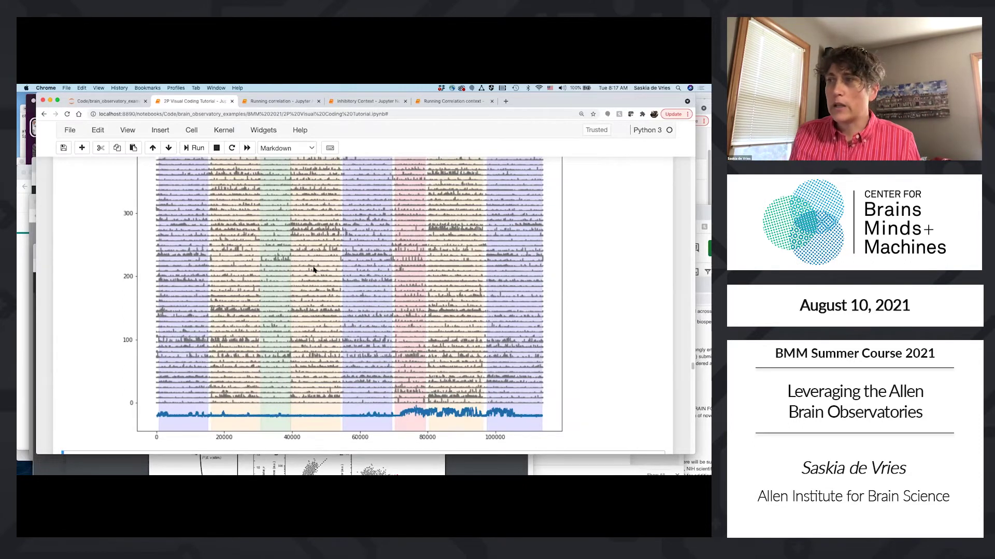
scroll(314, 270, "down", 5)
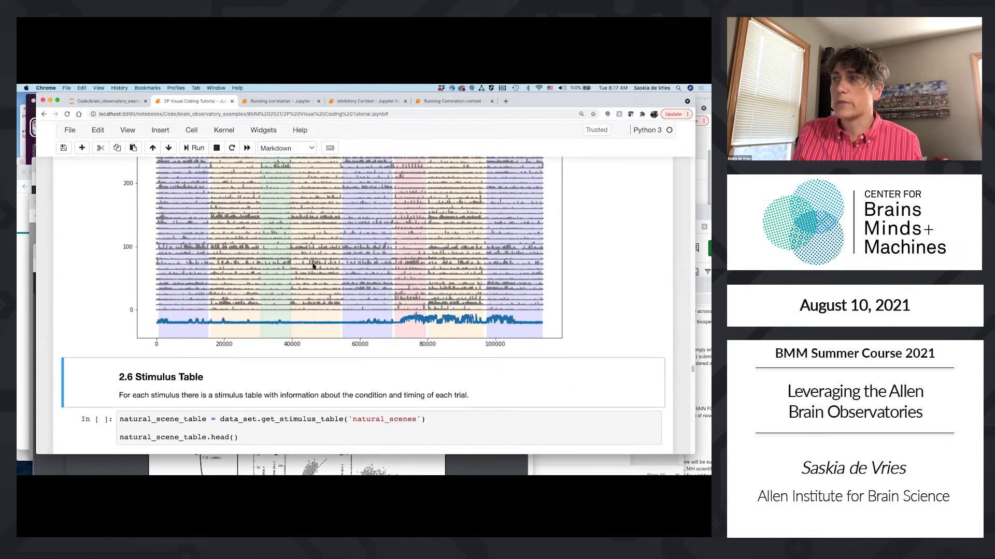
scroll(312, 264, "up", 1)
scroll(311, 260, "down", 5)
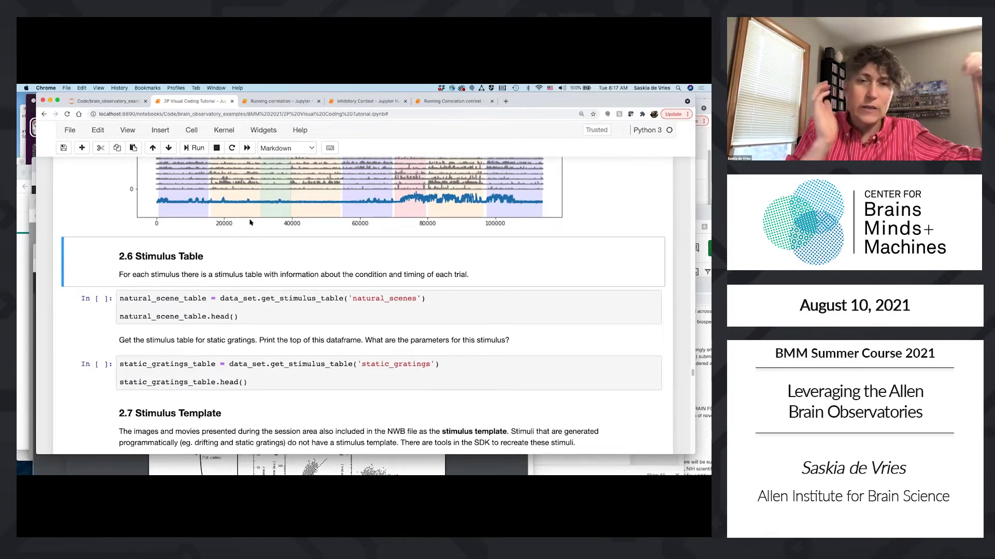
left_click(262, 307)
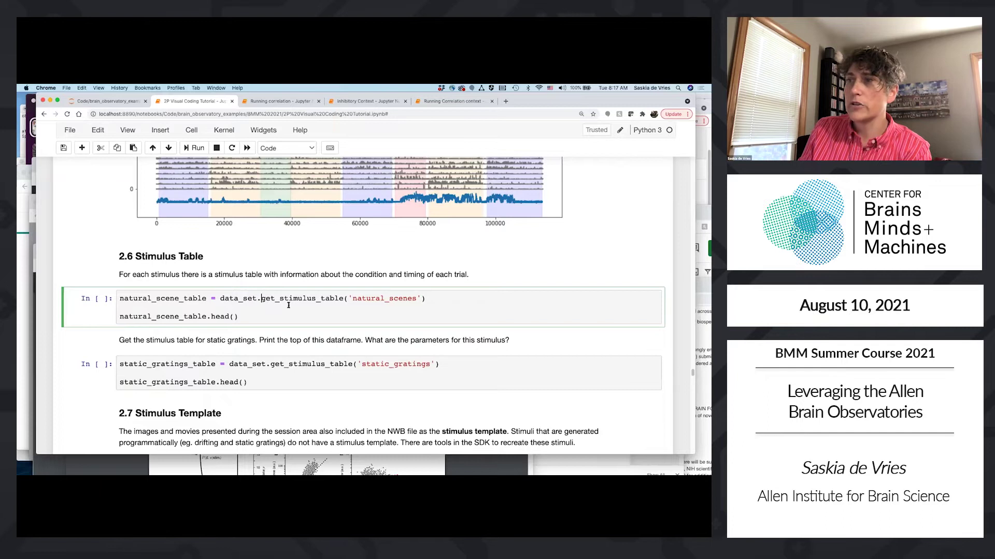
double_click(289, 304)
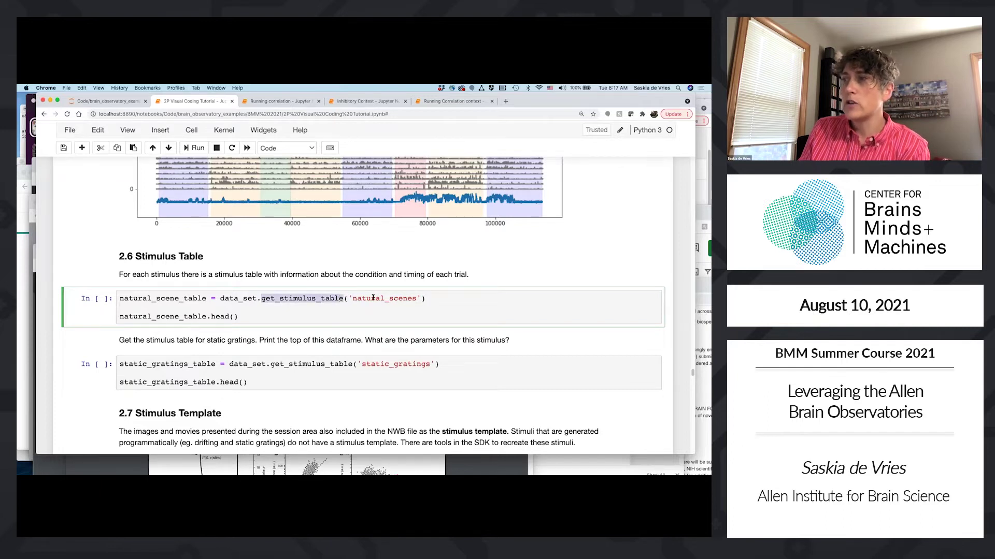
double_click(372, 299)
left_click(351, 314)
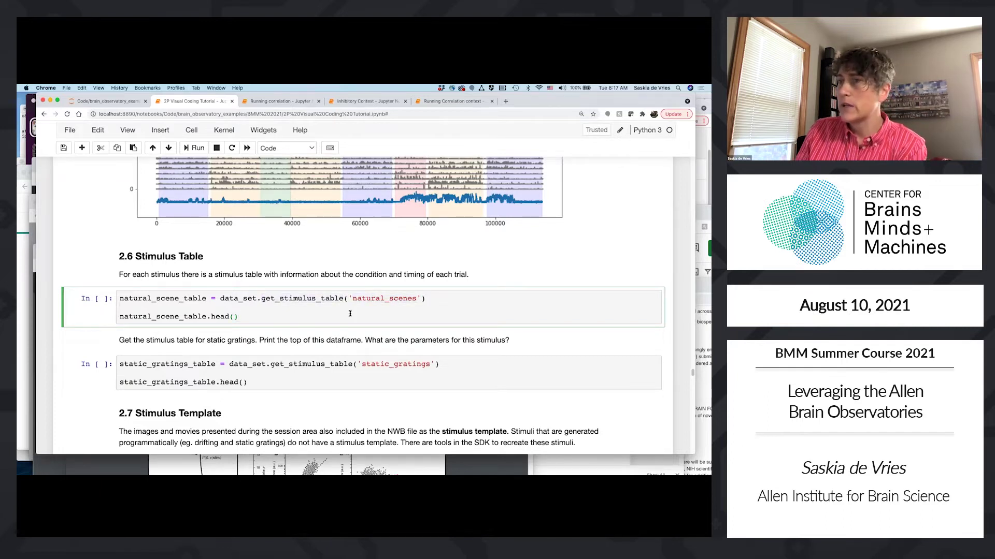
key("shift+Return")
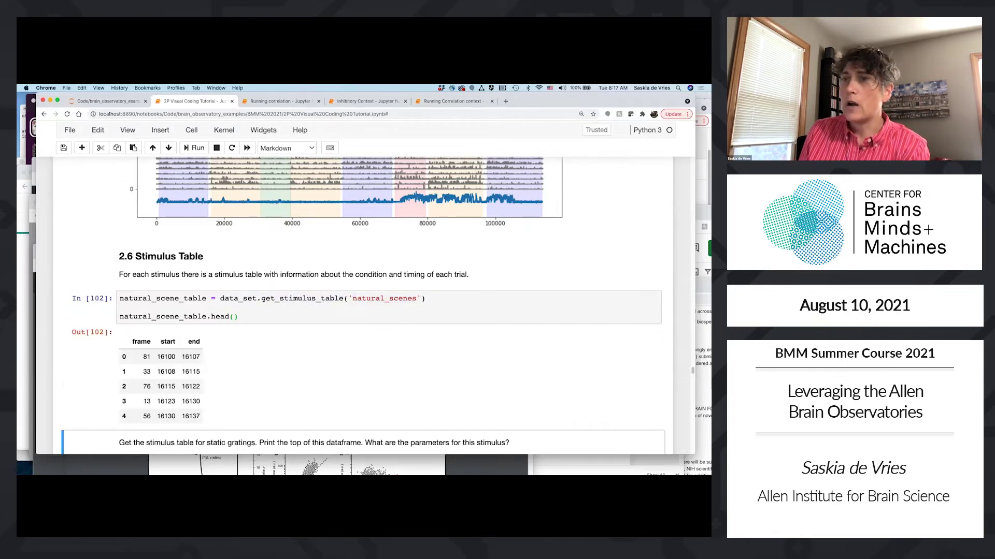
double_click(166, 357)
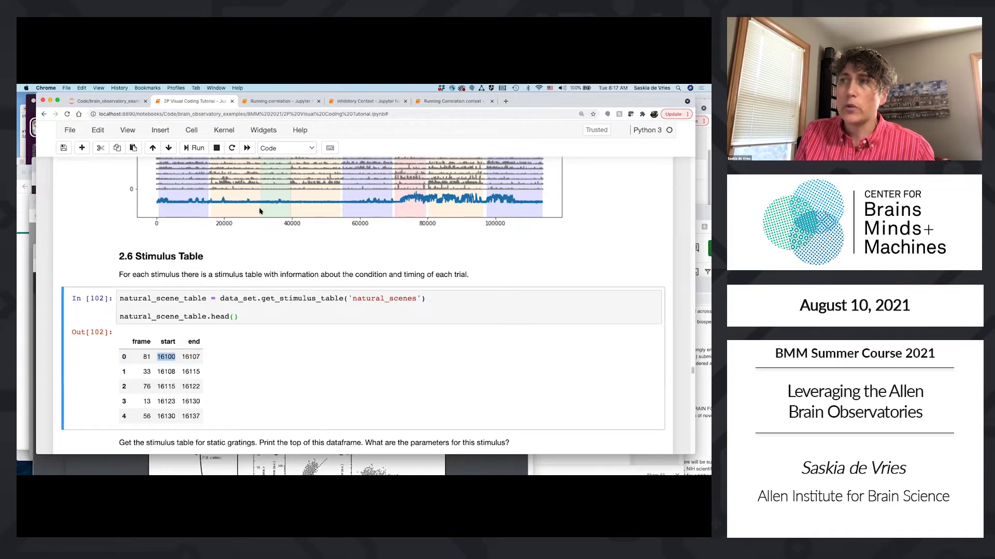
left_click(190, 346)
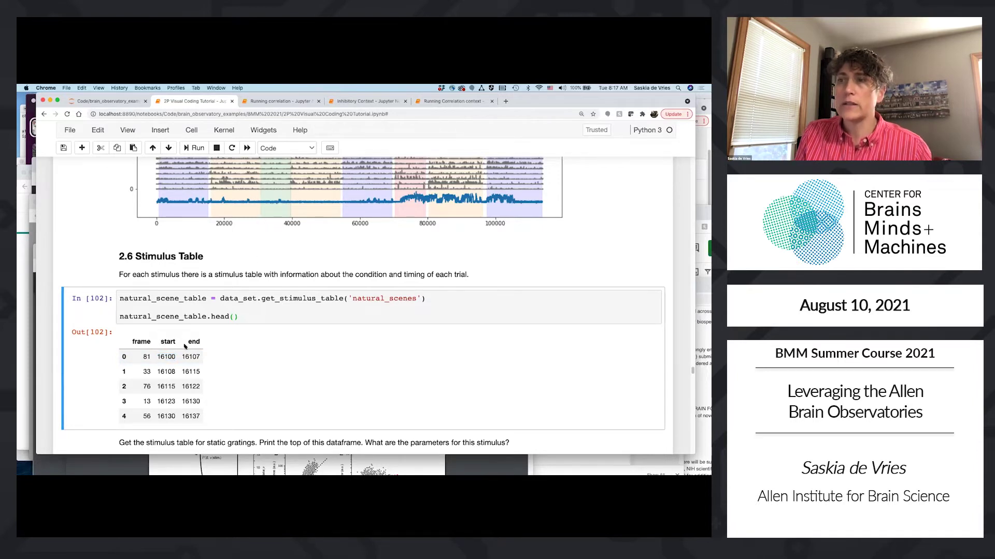
scroll(181, 344, "down", 5)
left_click(176, 361)
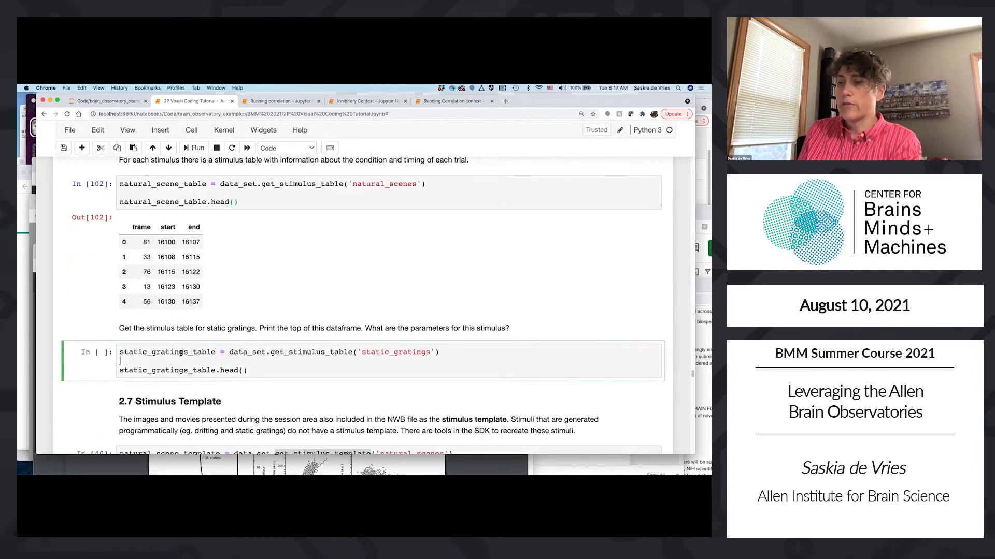
key("shift+Return")
scroll(206, 350, "down", 5)
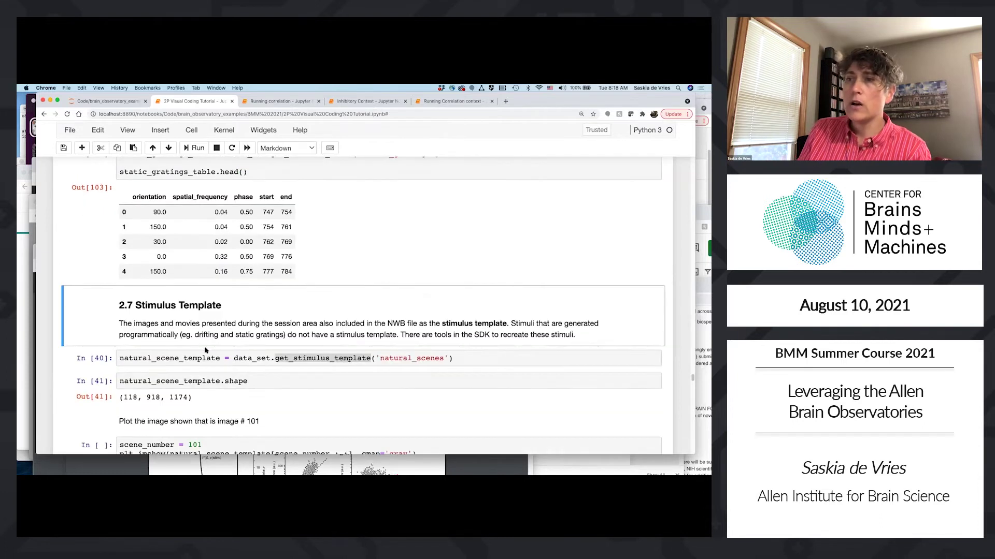
scroll(155, 259, "up", 1)
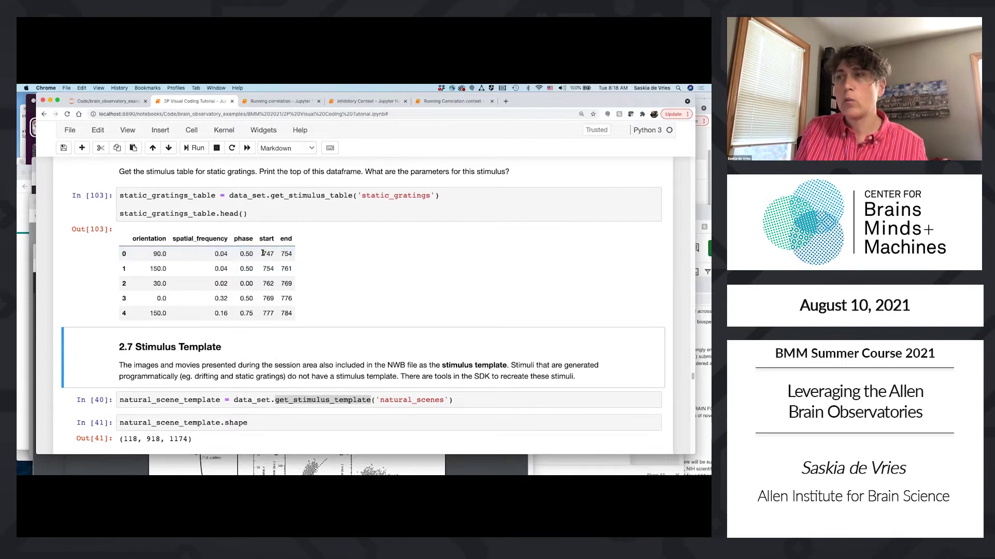
scroll(283, 252, "up", 5)
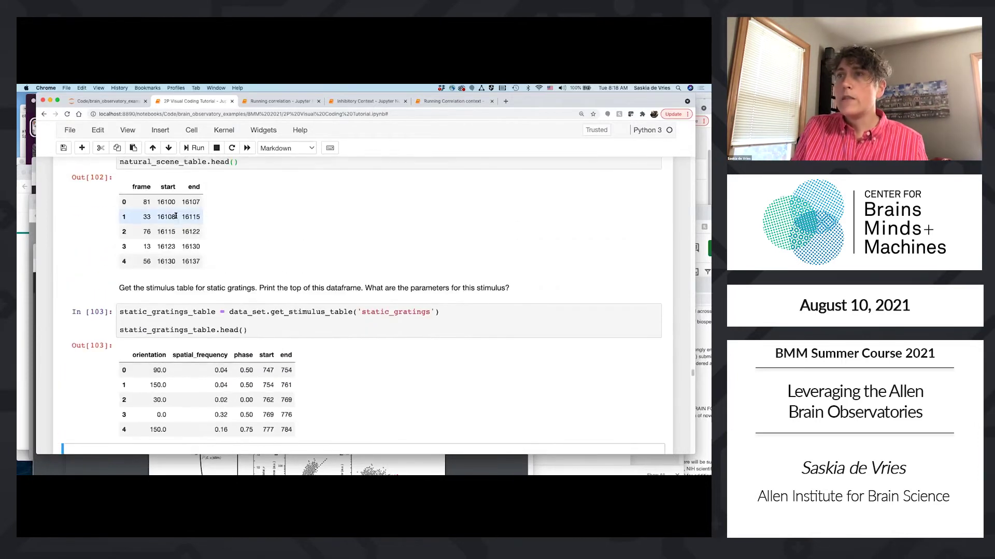
double_click(152, 202)
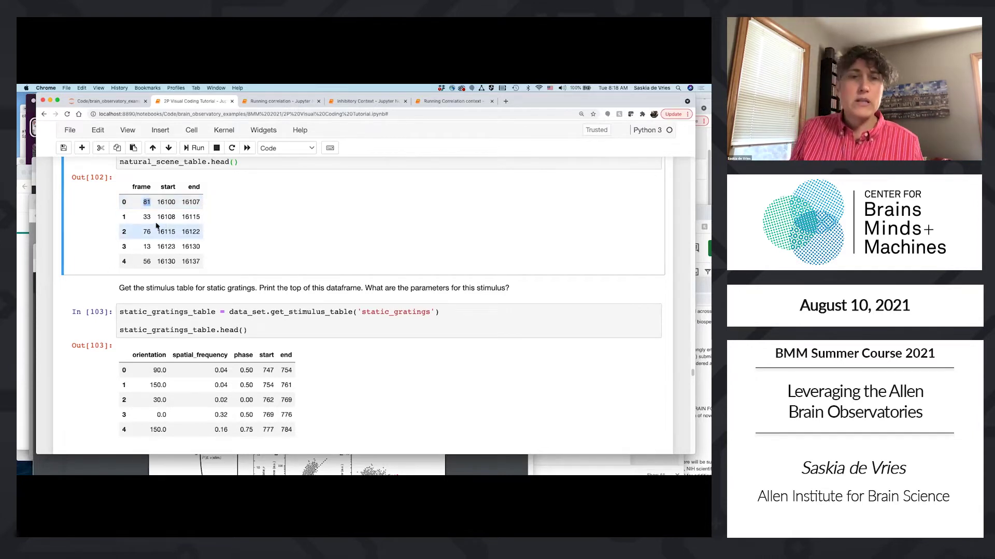
scroll(155, 258, "down", 5)
scroll(226, 261, "down", 1)
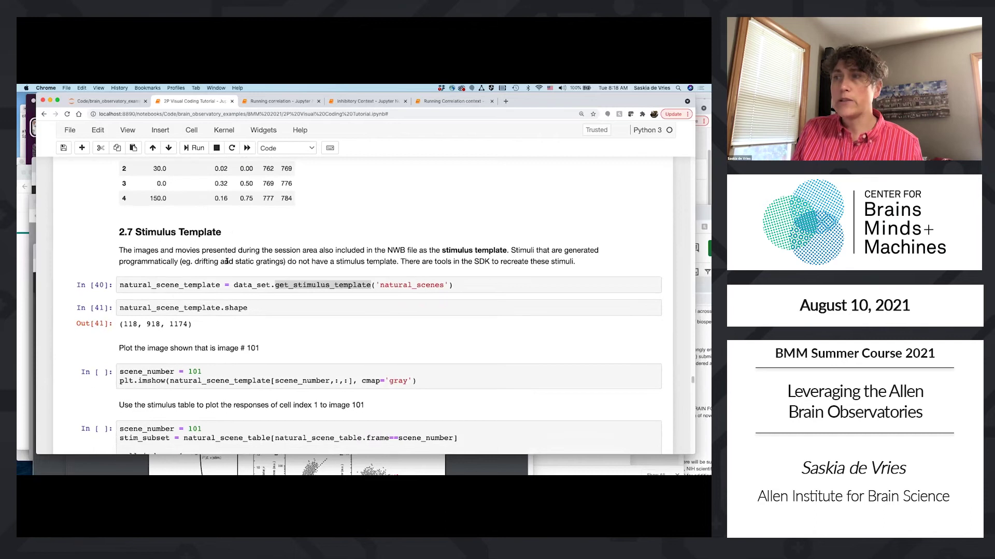
Load the natural scenes stimulus template, with shape (118, 918, 1174)
left_click(276, 285)
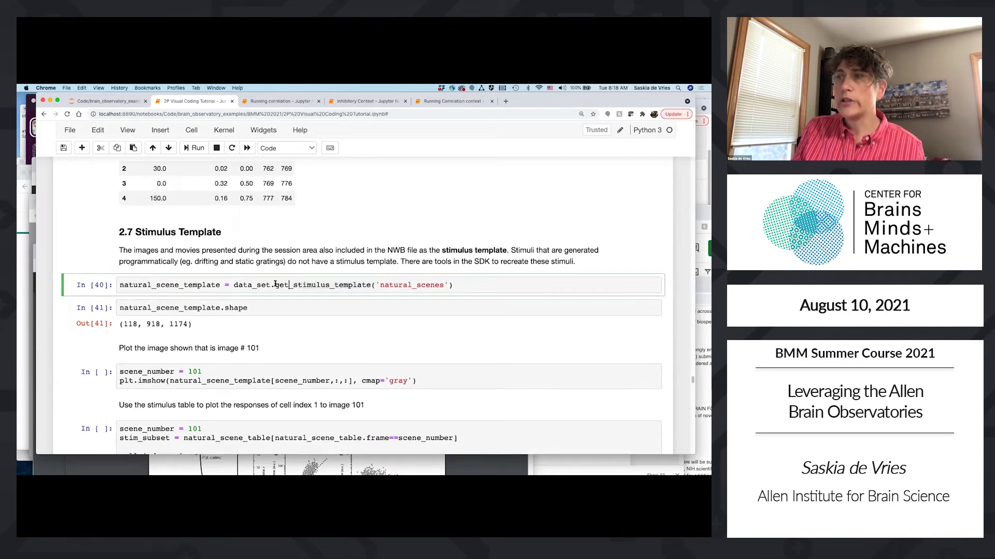
left_click_drag(276, 285, 363, 285)
left_click(363, 286)
key("shift+Return")
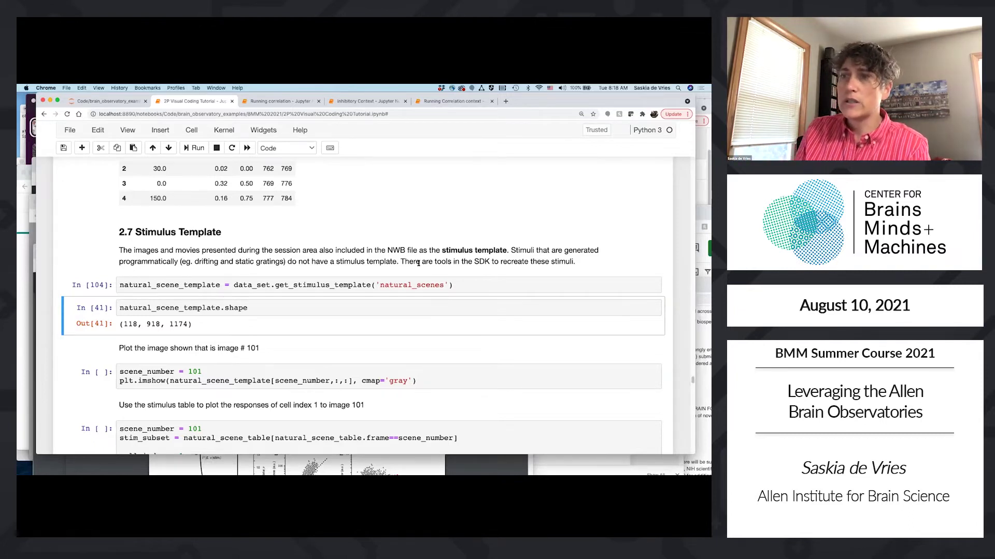
double_click(130, 325)
right_click(129, 325)
key("Escape")
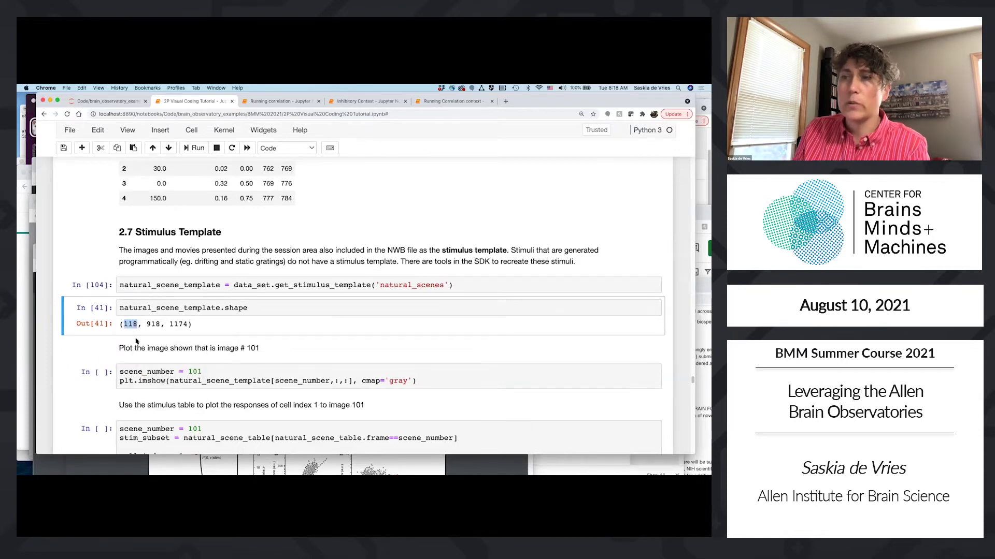
Plot natural scene image 101 in grayscale
left_click(145, 368)
scroll(146, 369, "down", 2)
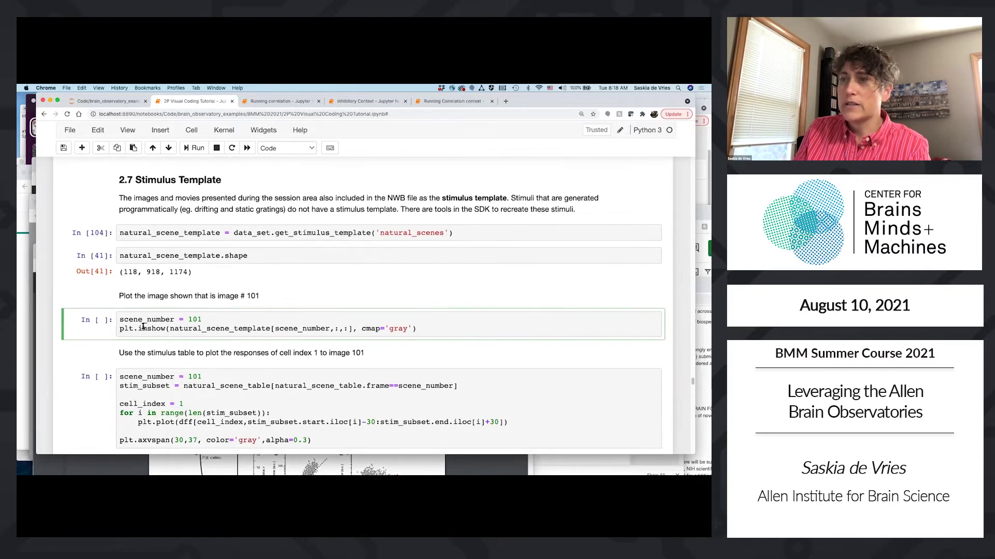
key("shift+Return")
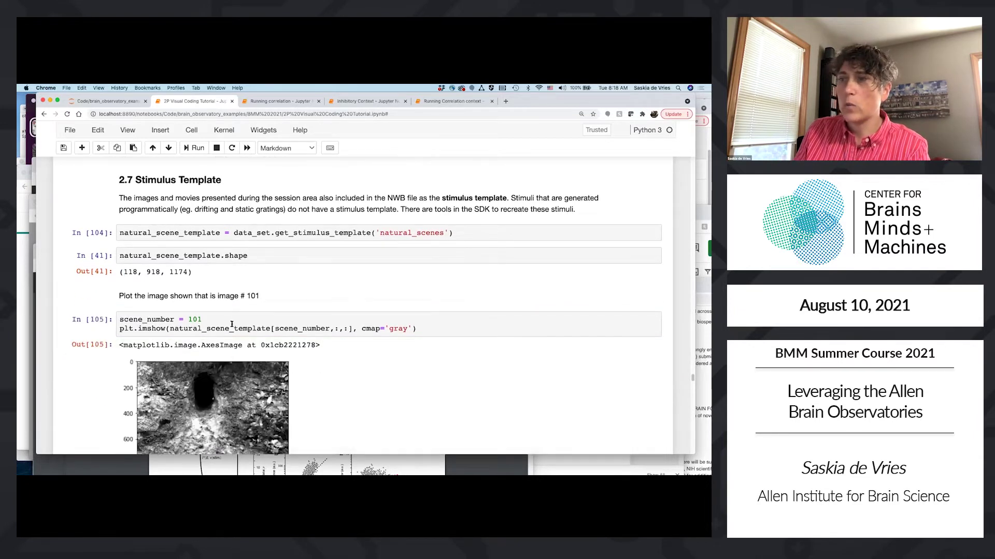
scroll(232, 307, "down", 2)
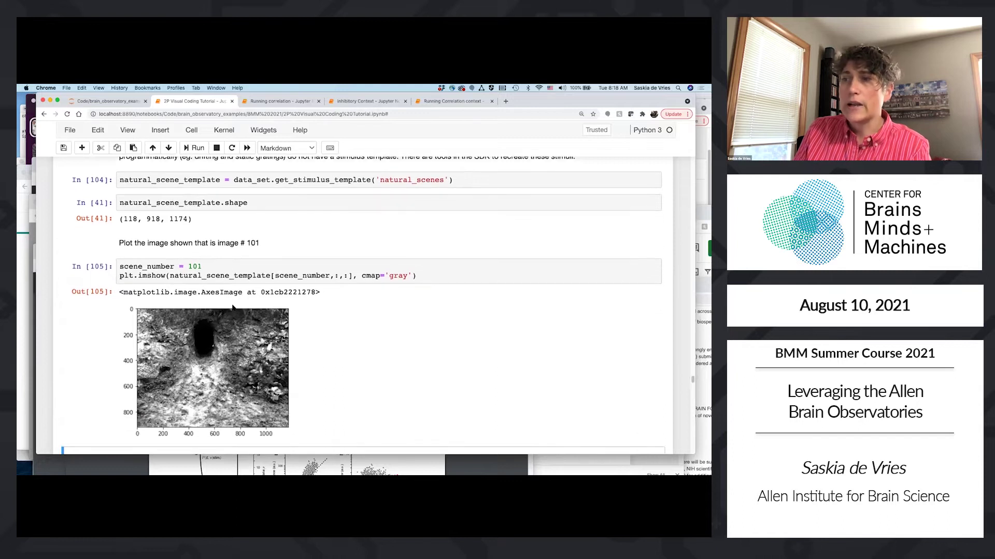
scroll(363, 306, "down", 1)
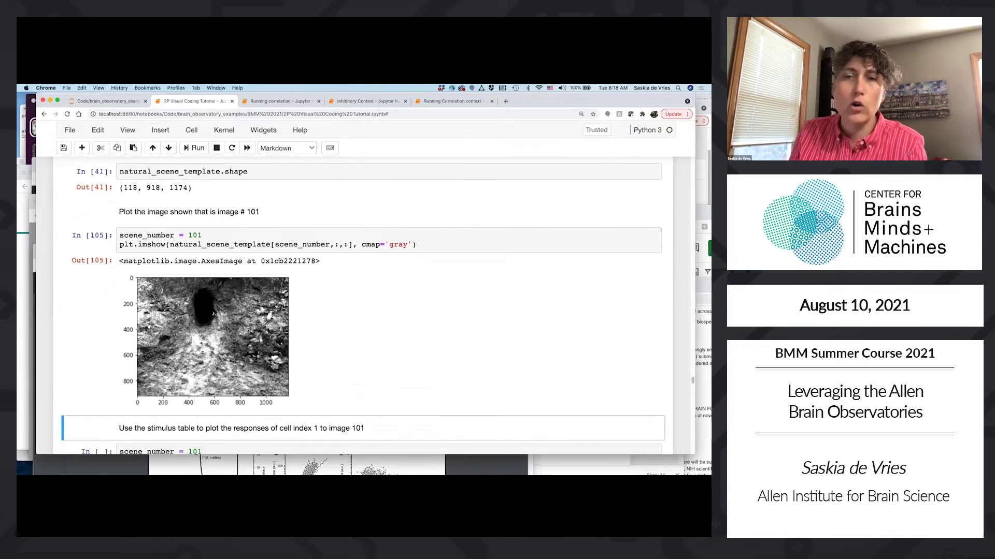
scroll(215, 313, "down", 1)
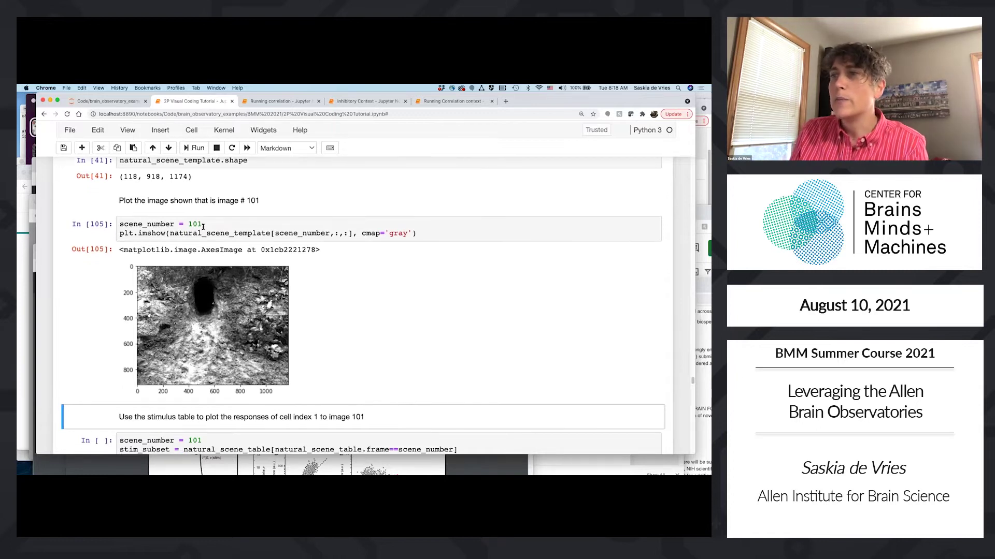
scroll(214, 240, "up", 15)
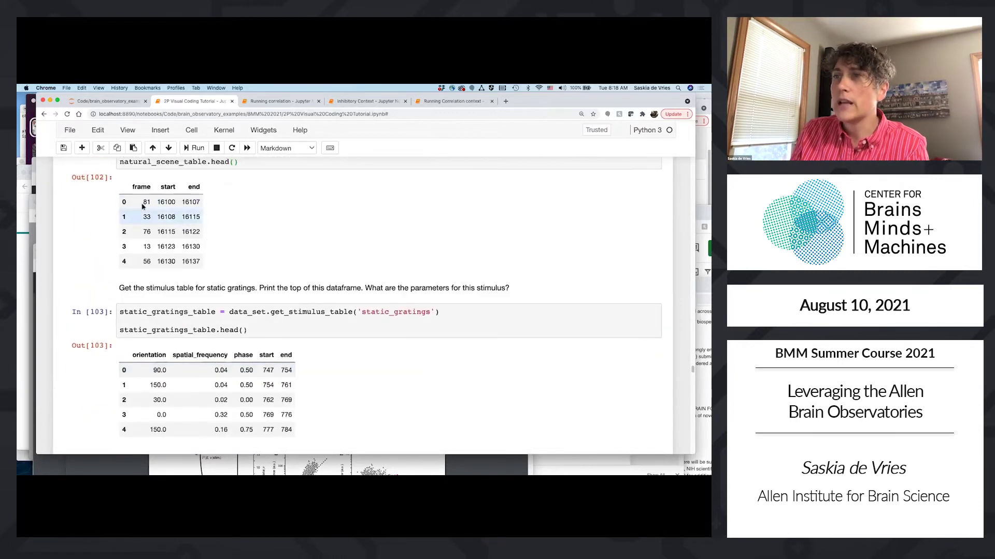
scroll(201, 251, "down", 15)
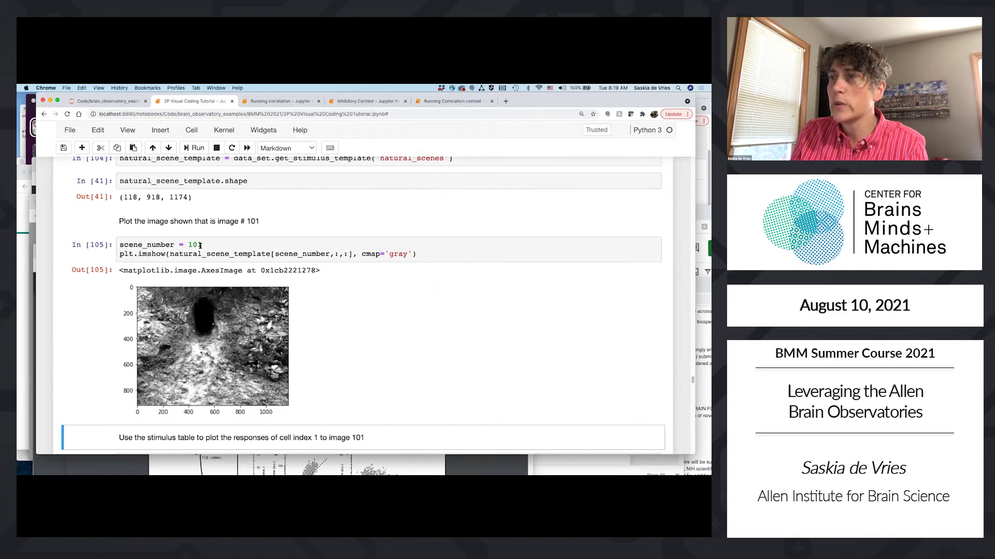
Change scene_number to 81 in the template plot cell and run it
left_click(200, 245)
key("BackSpace")
key("BackSpace")
key("BackSpace")
type("81")
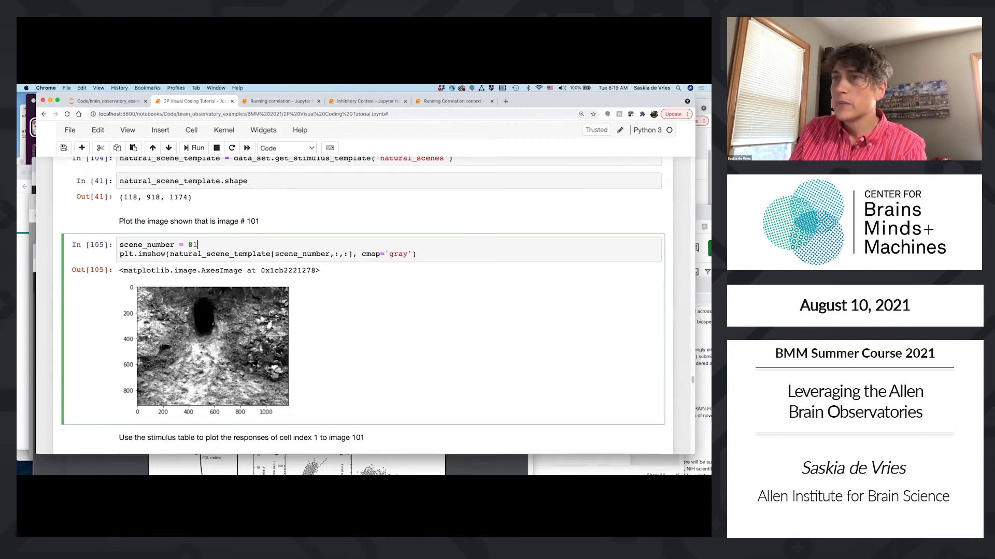
key("shift+Return")
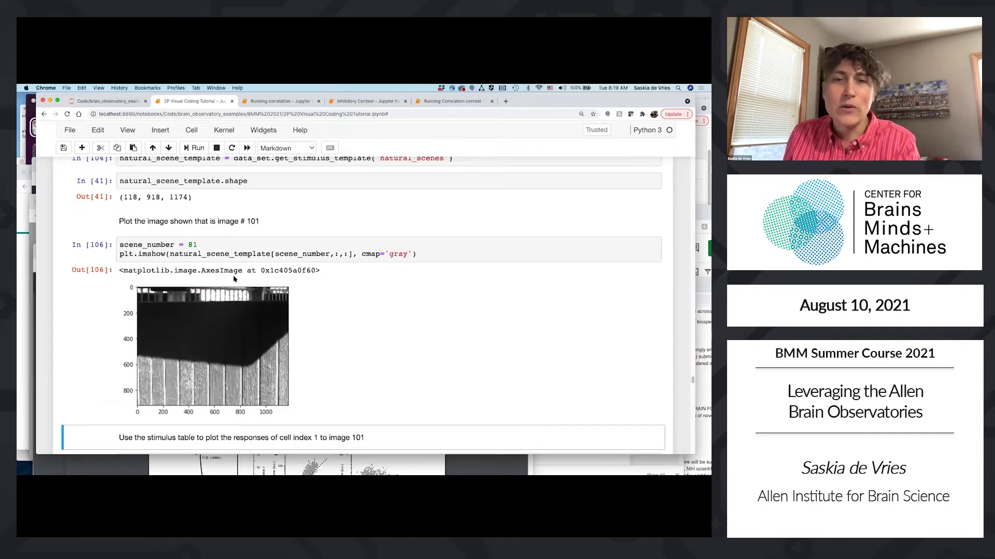
Set scene_number back to 101 and rerun the plot cell as In [107]
left_click(198, 245)
key("BackSpace")
key("BackSpace")
type("101")
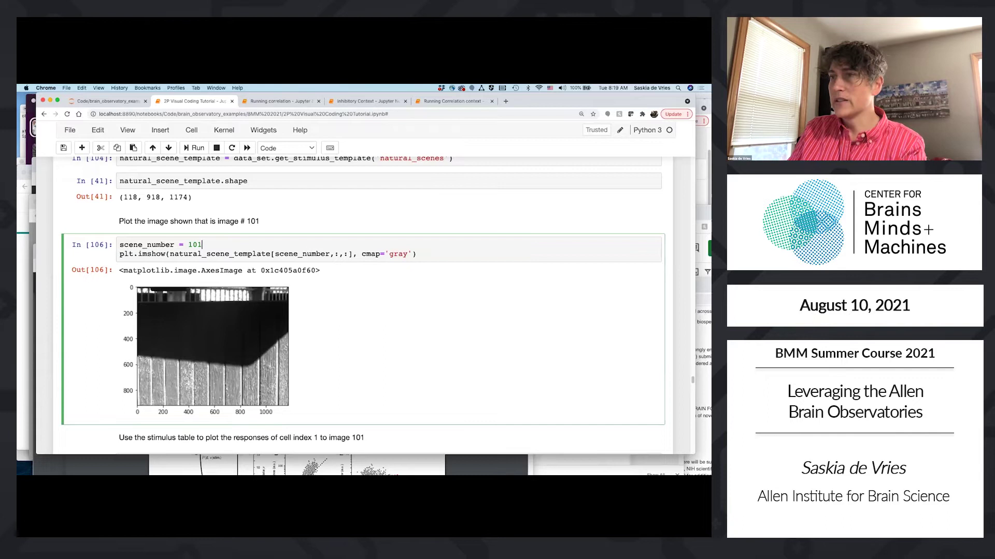
key("shift+Return")
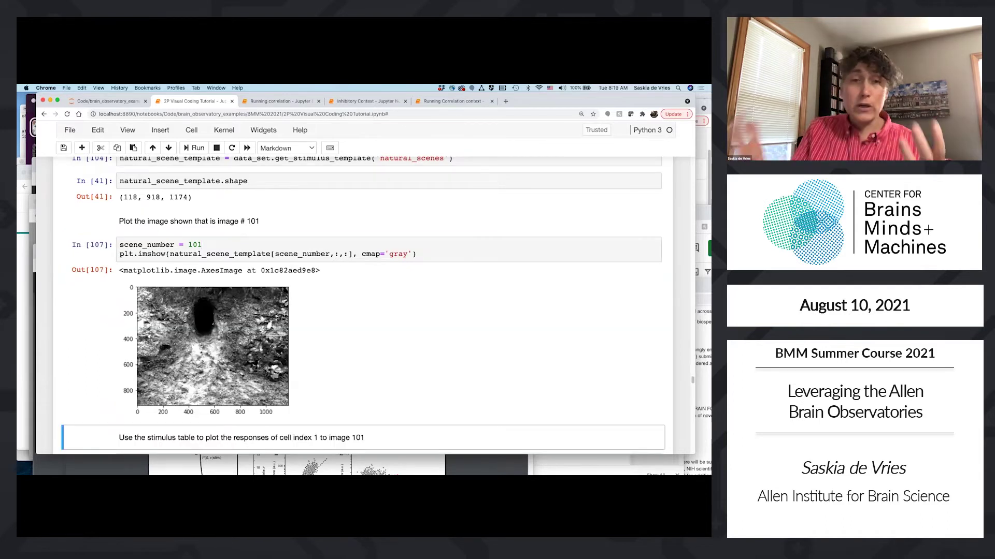
scroll(304, 299, "down", 3)
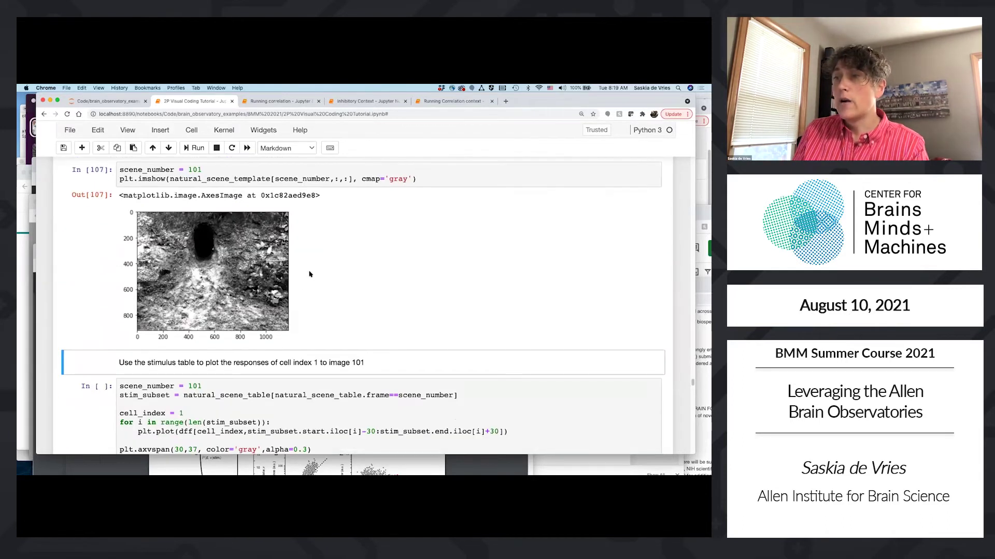
scroll(308, 275, "down", 1)
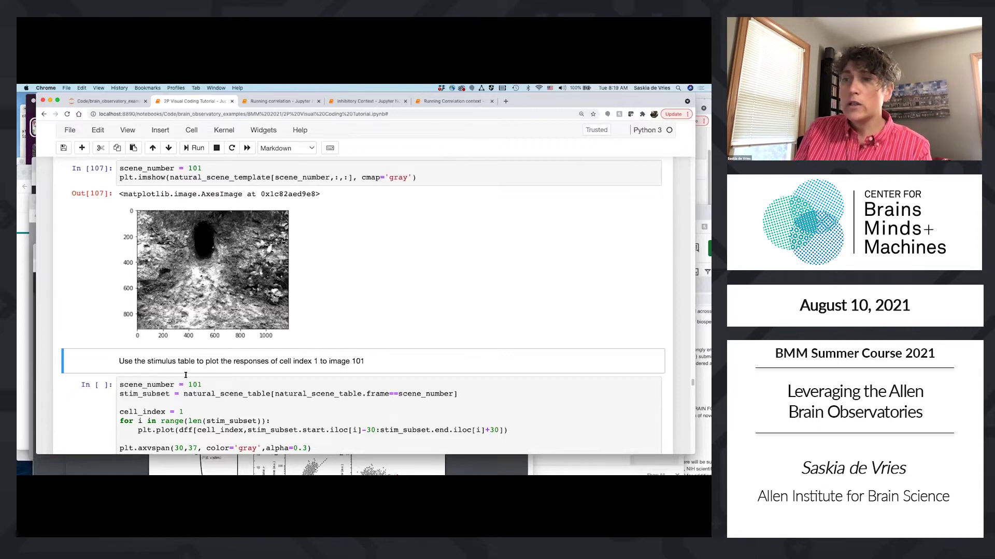
scroll(185, 374, "down", 5)
Run the cell plotting cell 1's DF/F responses to scene 101 presentations
scroll(200, 351, "up", 3)
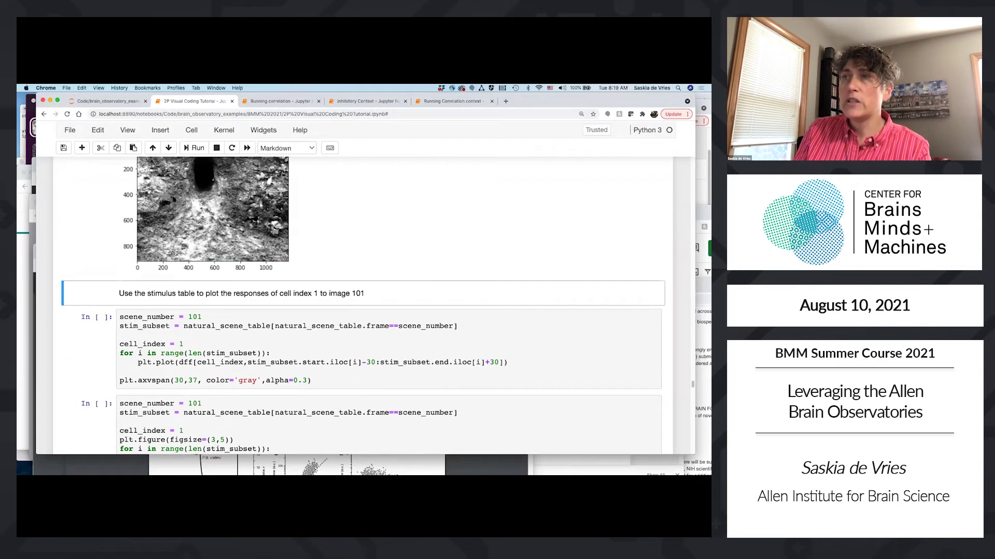
left_click(189, 344)
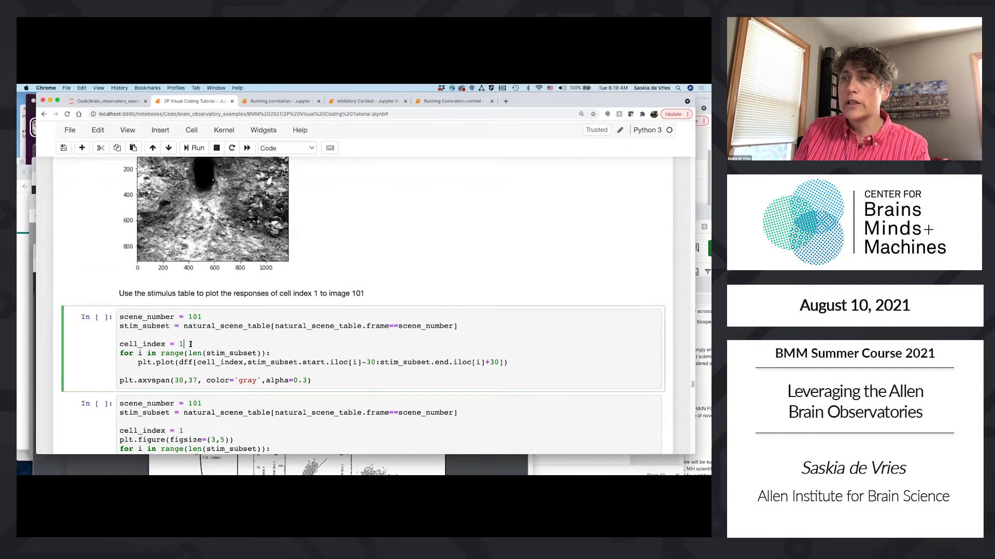
key("shift+Return")
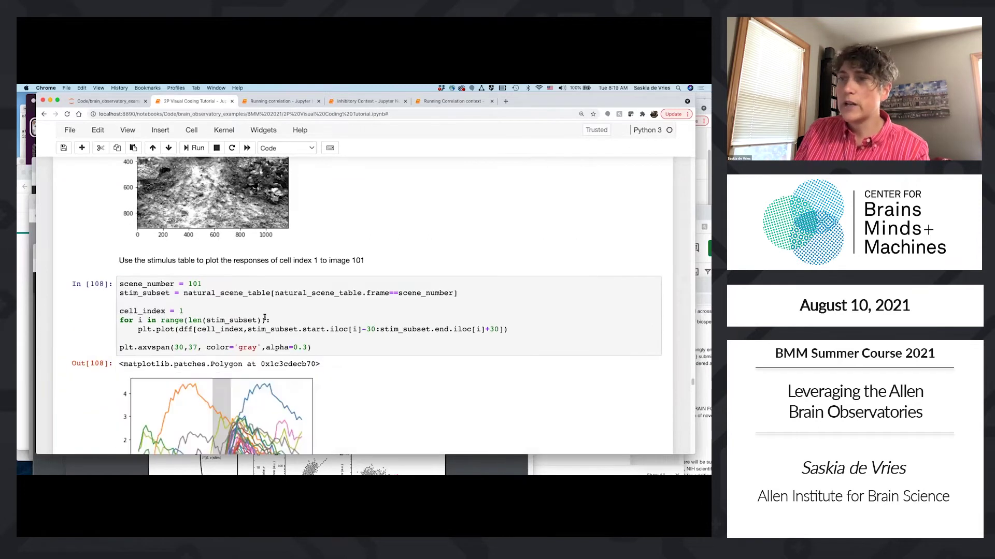
Scroll down past the response plot to section 2.8 Metadata
scroll(281, 297, "down", 2)
scroll(281, 297, "down", 1)
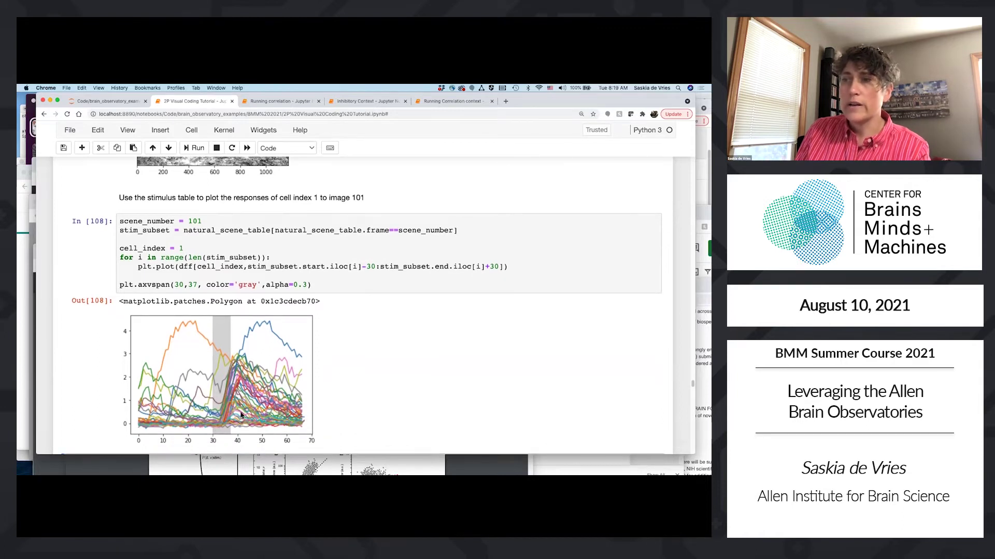
scroll(243, 361, "down", 3)
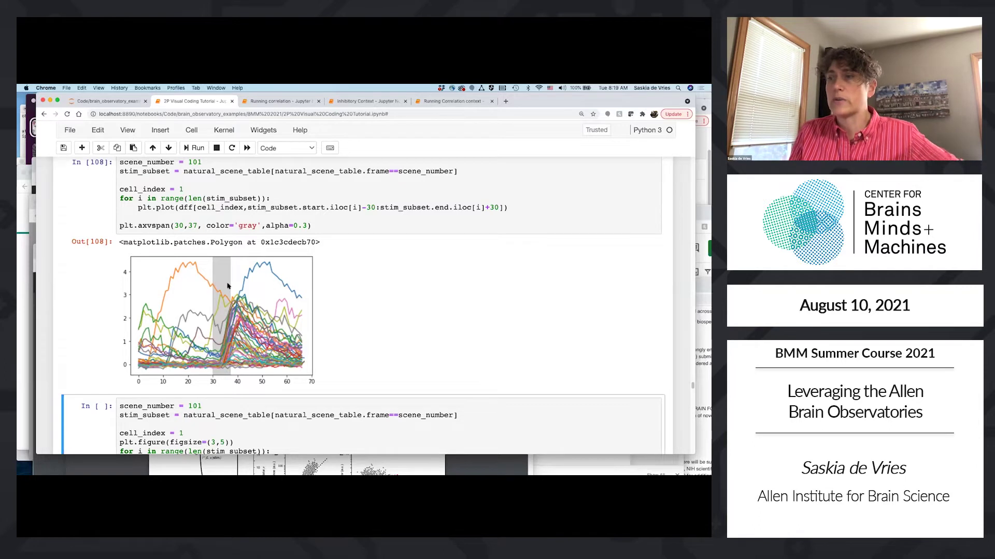
scroll(228, 285, "down", 1)
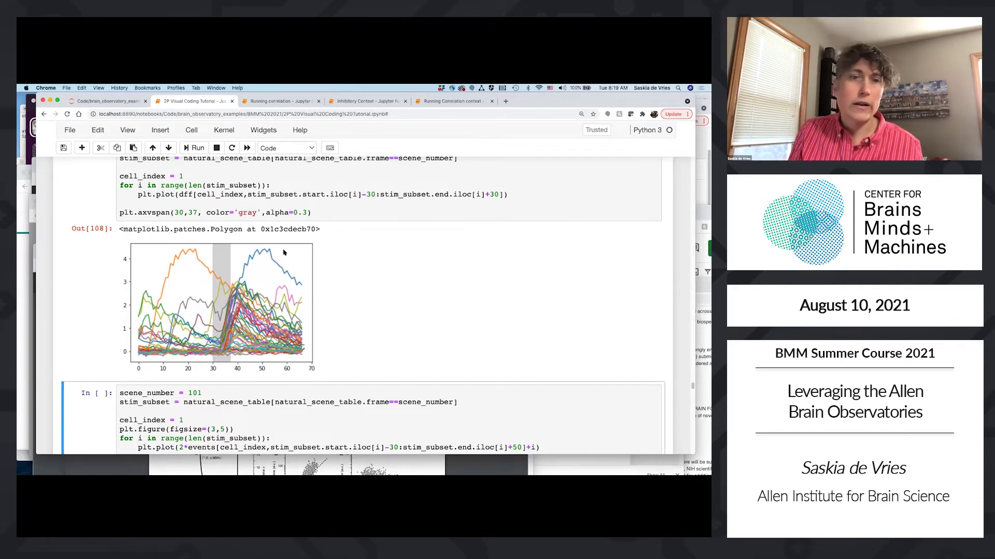
scroll(281, 252, "down", 4)
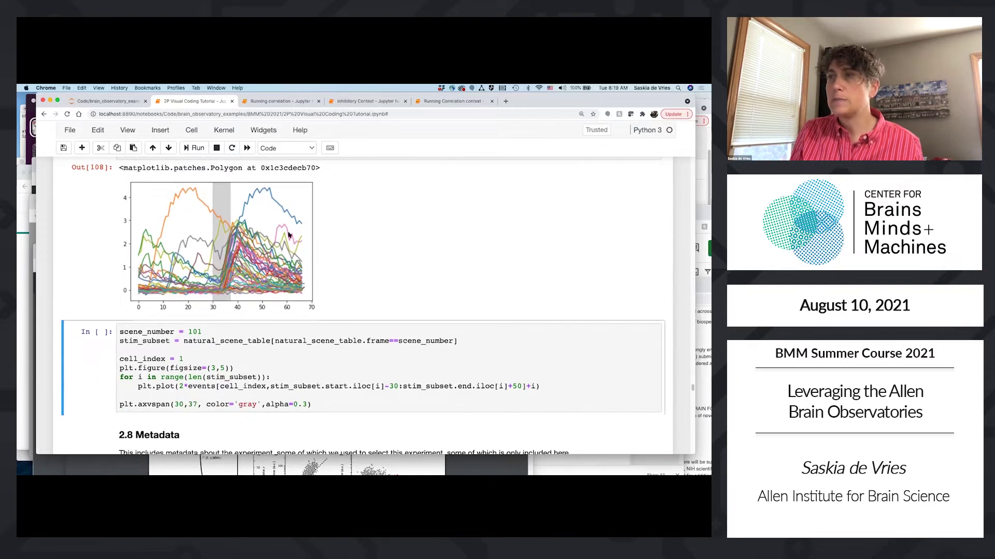
scroll(289, 234, "down", 1)
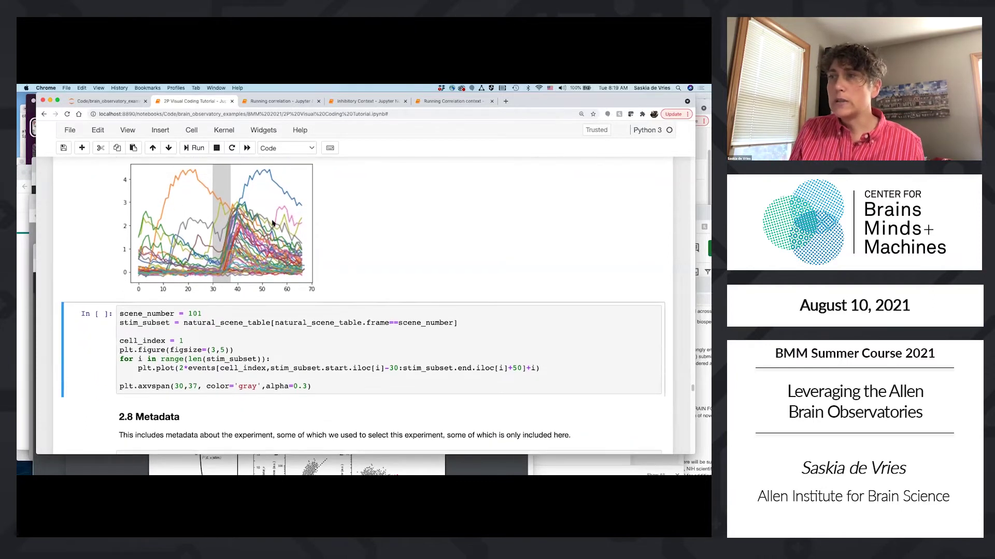
scroll(173, 287, "down", 10)
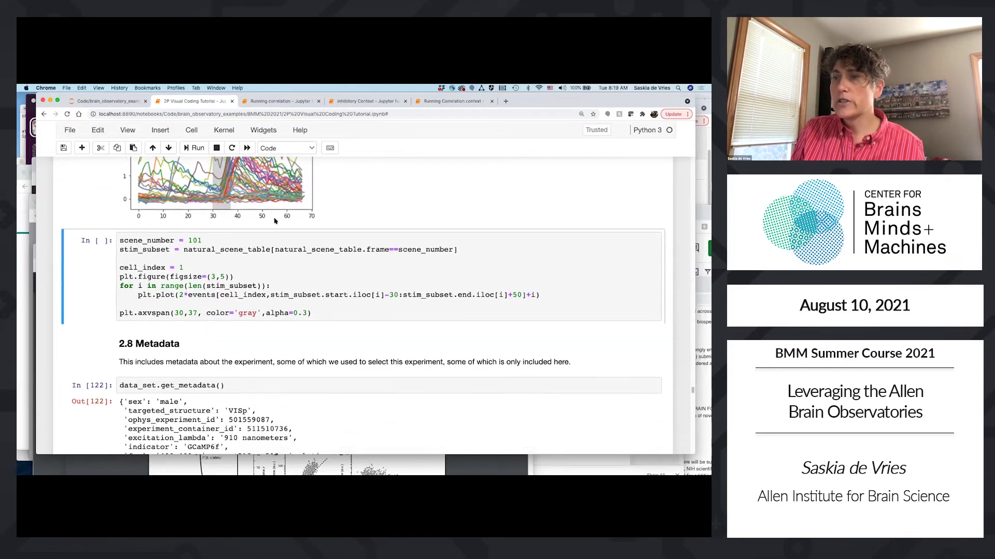
scroll(172, 292, "down", 4)
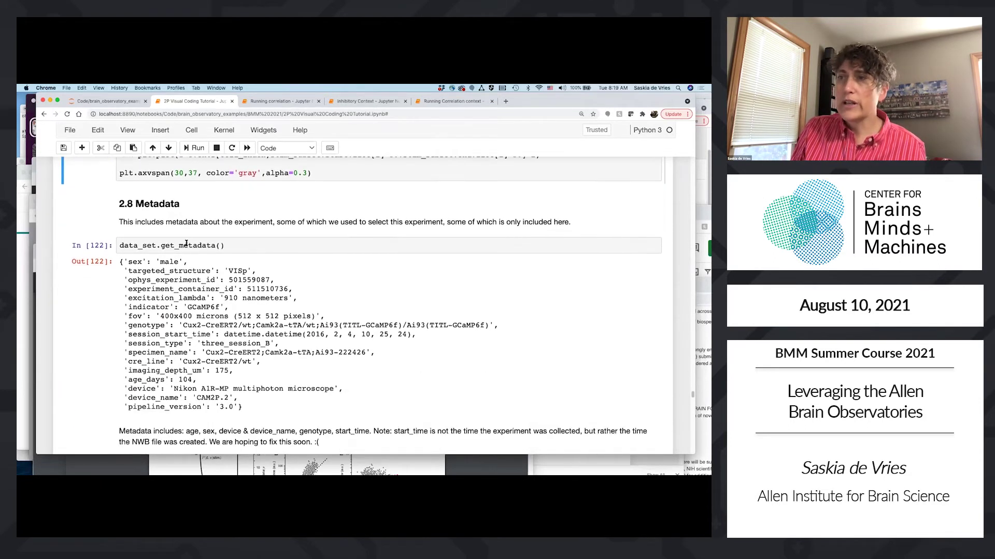